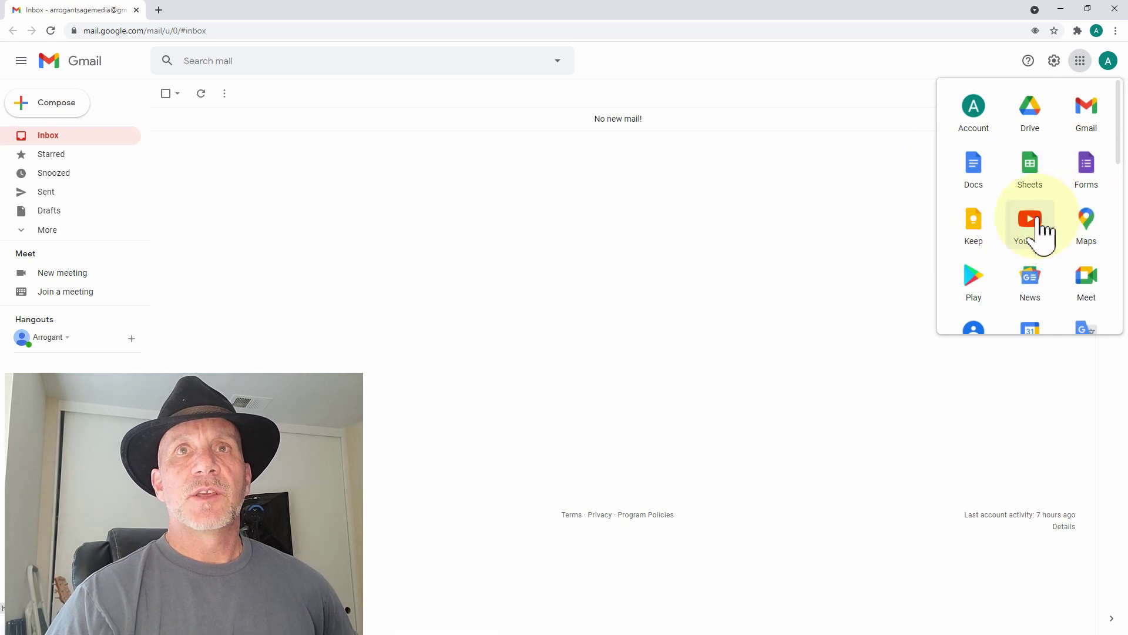
- Drag the Slides shortcut up the Google apps grid
scroll(1034, 223, "down", 5)
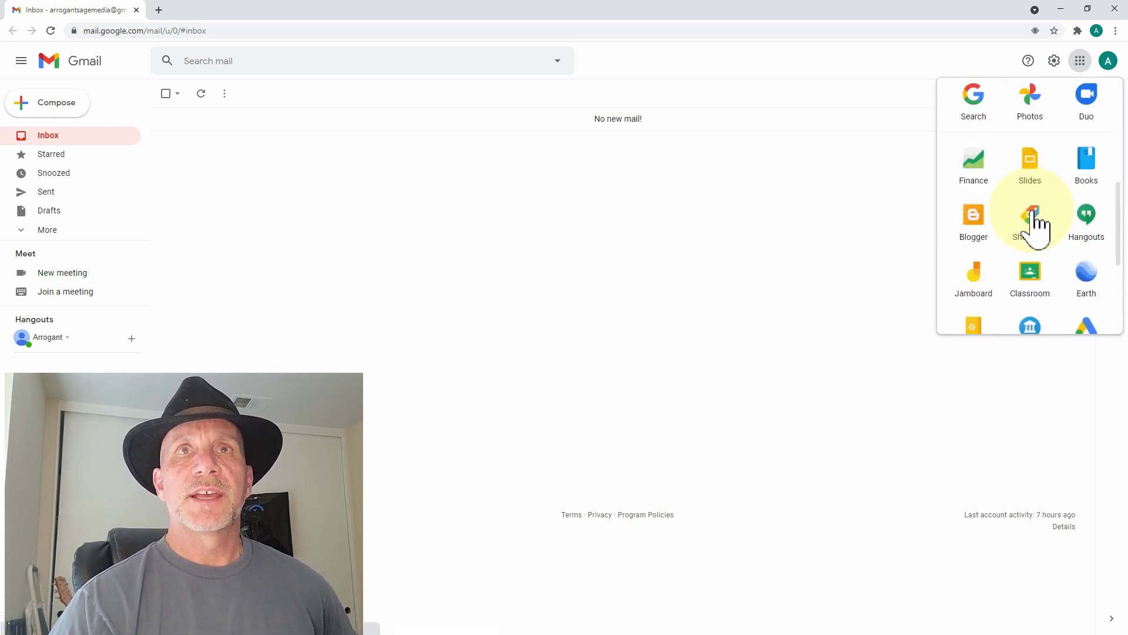
scroll(1025, 189, "up", 3)
scroll(1026, 189, "up", 1)
scroll(1023, 222, "down", 5)
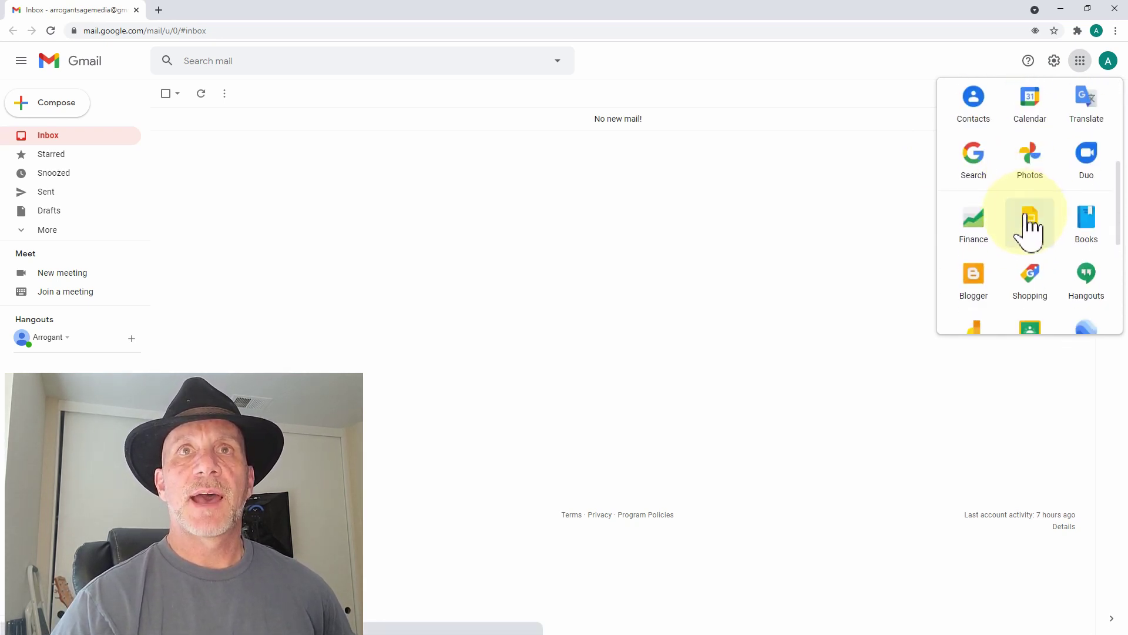
scroll(1032, 234, "up", 1)
scroll(1035, 241, "up", 3)
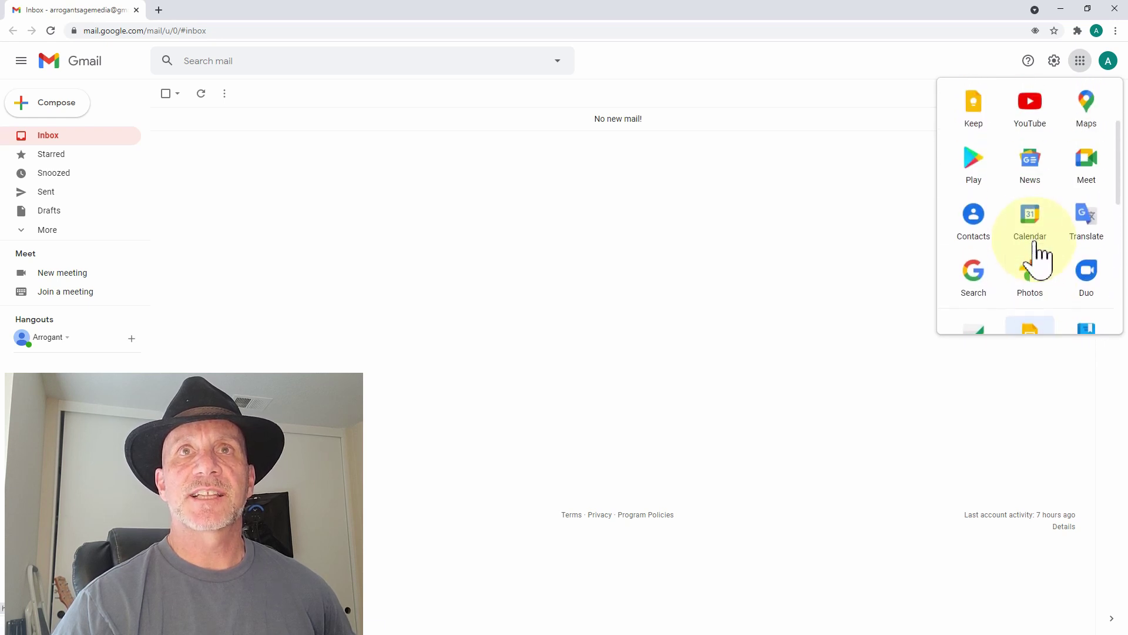
scroll(1042, 281, "down", 1)
left_click_drag(1040, 288, 1047, 113)
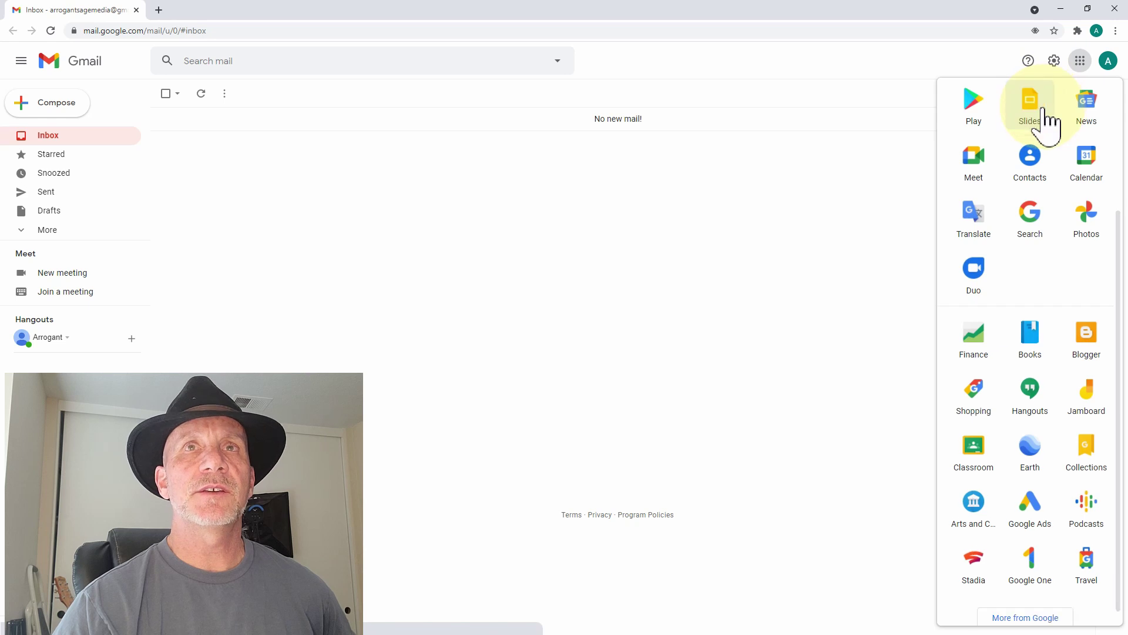
- Settle Slides in the third row beside Keep and YouTube, then launch Google Drive
scroll(1058, 182, "up", 2)
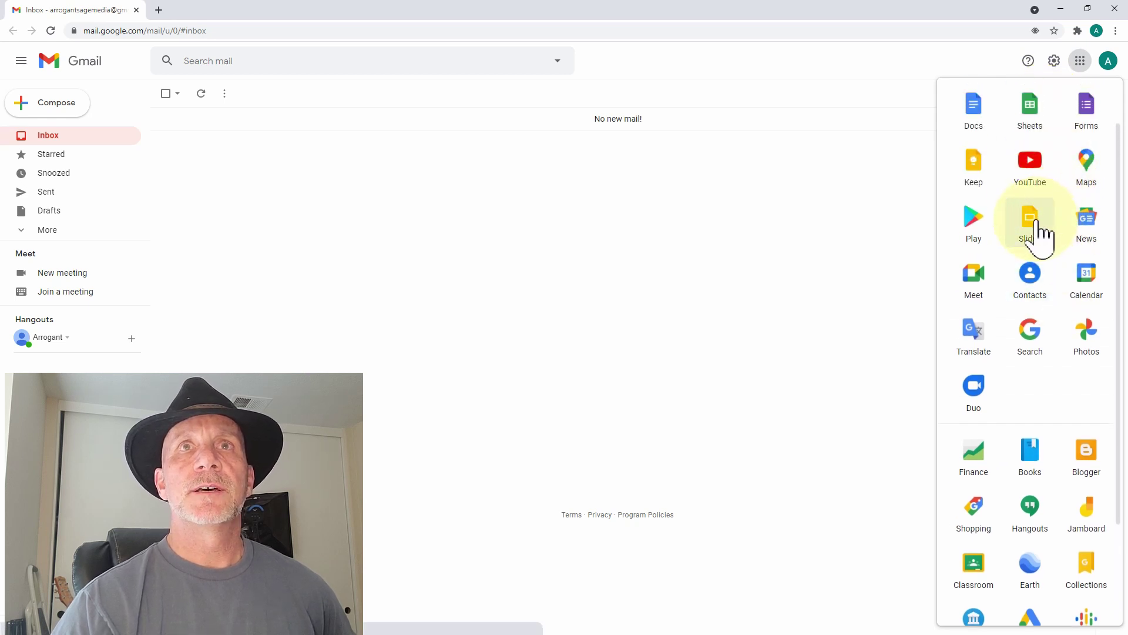
left_click_drag(1034, 224, 1025, 176)
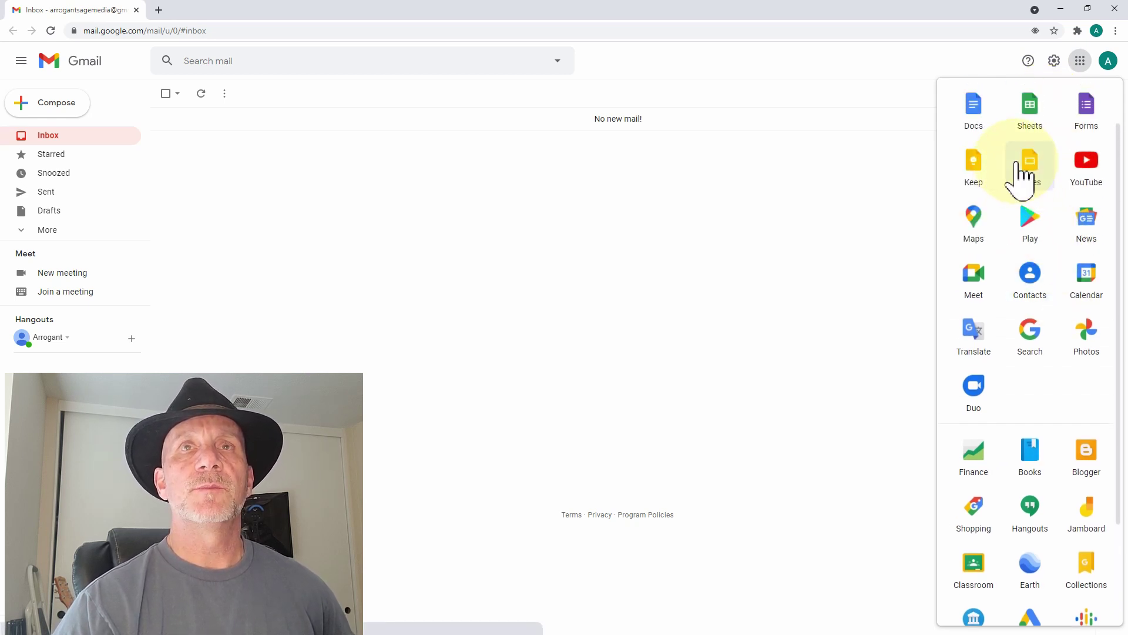
scroll(1032, 184, "up", 1)
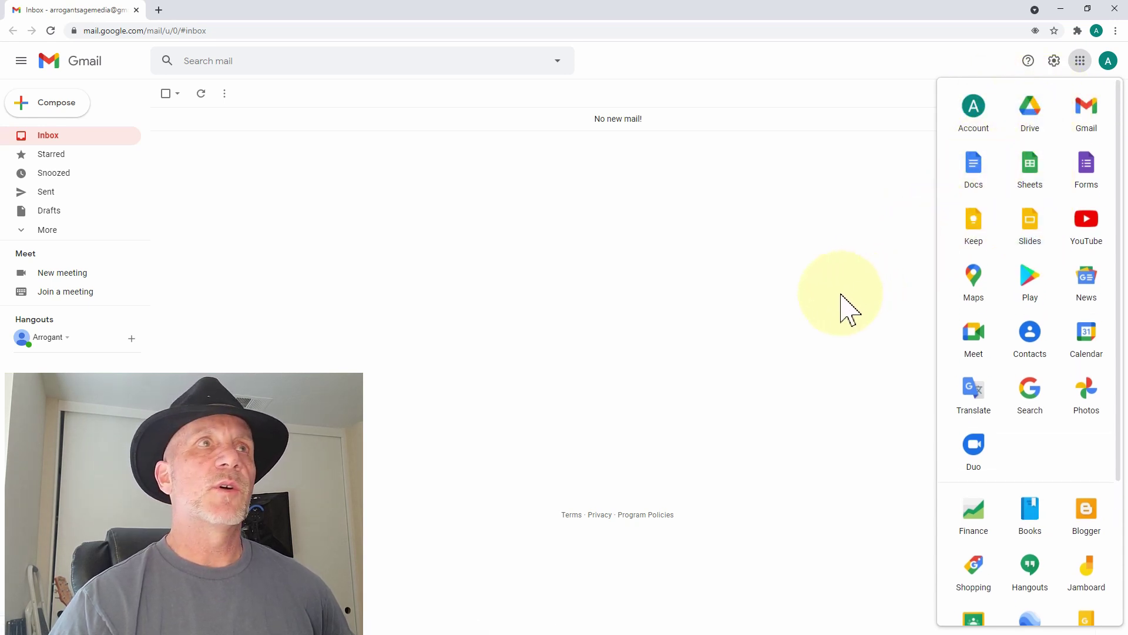
left_click(1029, 122)
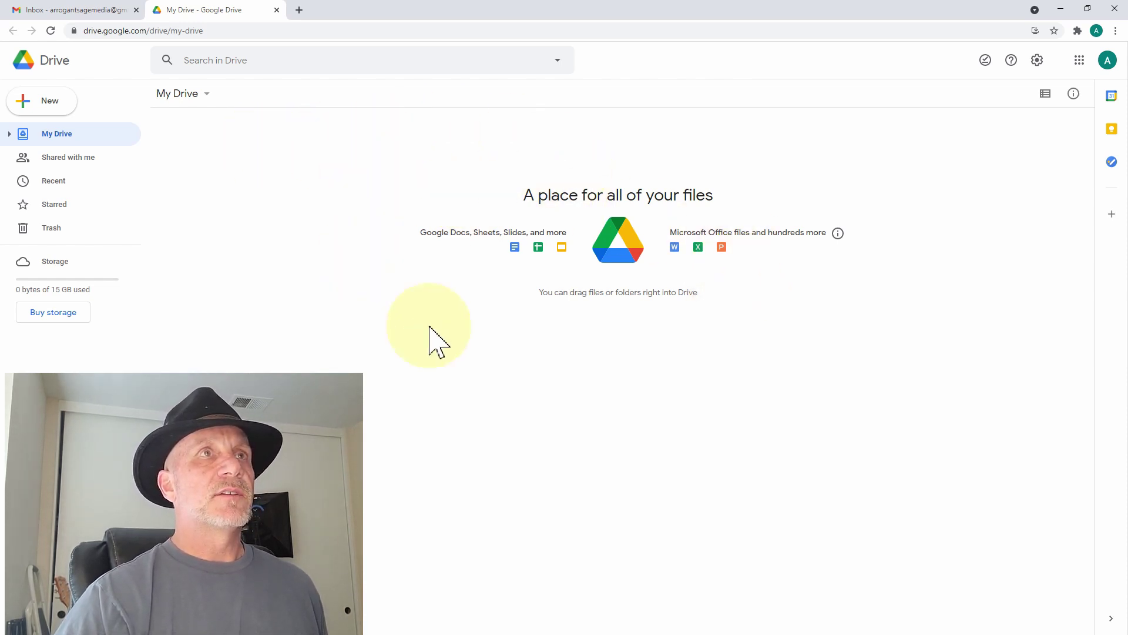
- Create a new blank Google Docs document from Drive's New menu
left_click(44, 104)
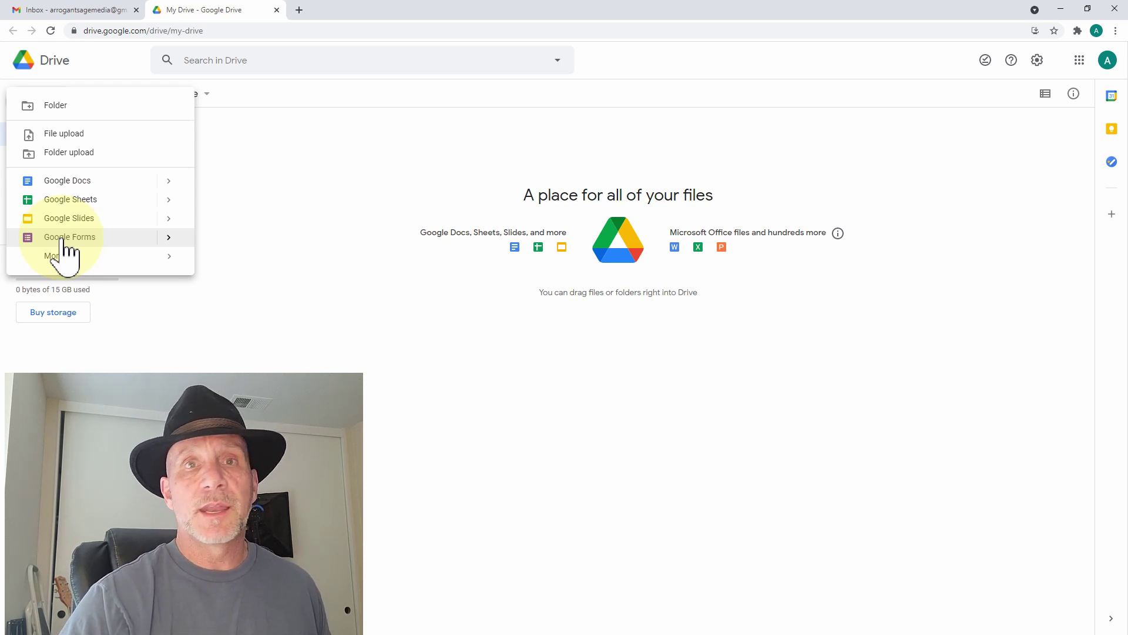
mouse_move(111, 256)
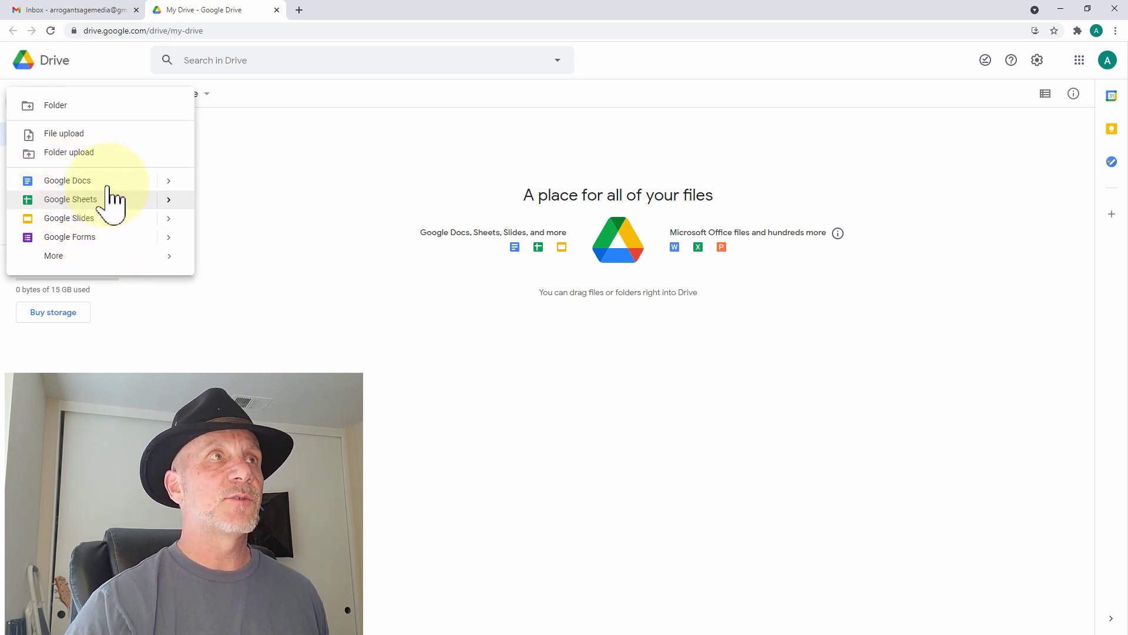
left_click(279, 157)
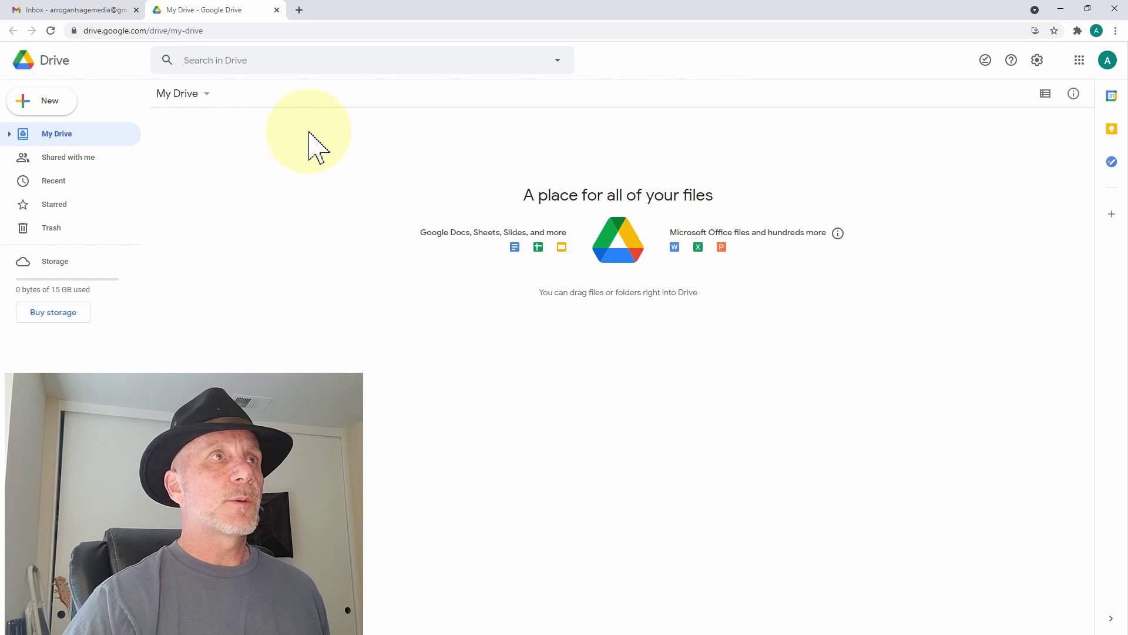
left_click(63, 101)
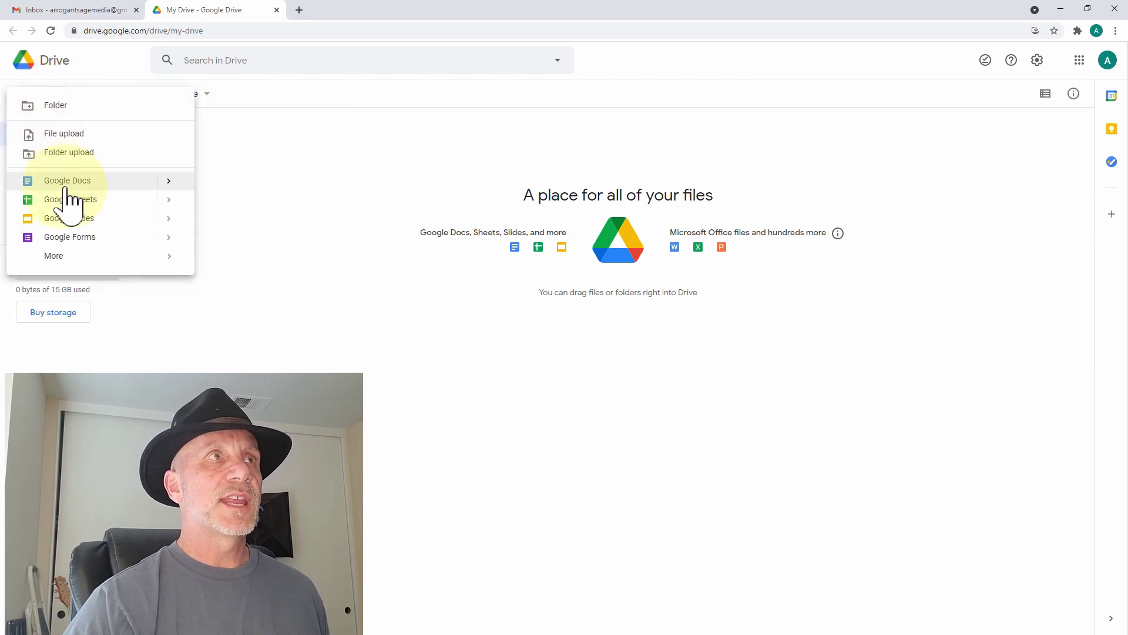
left_click(70, 182)
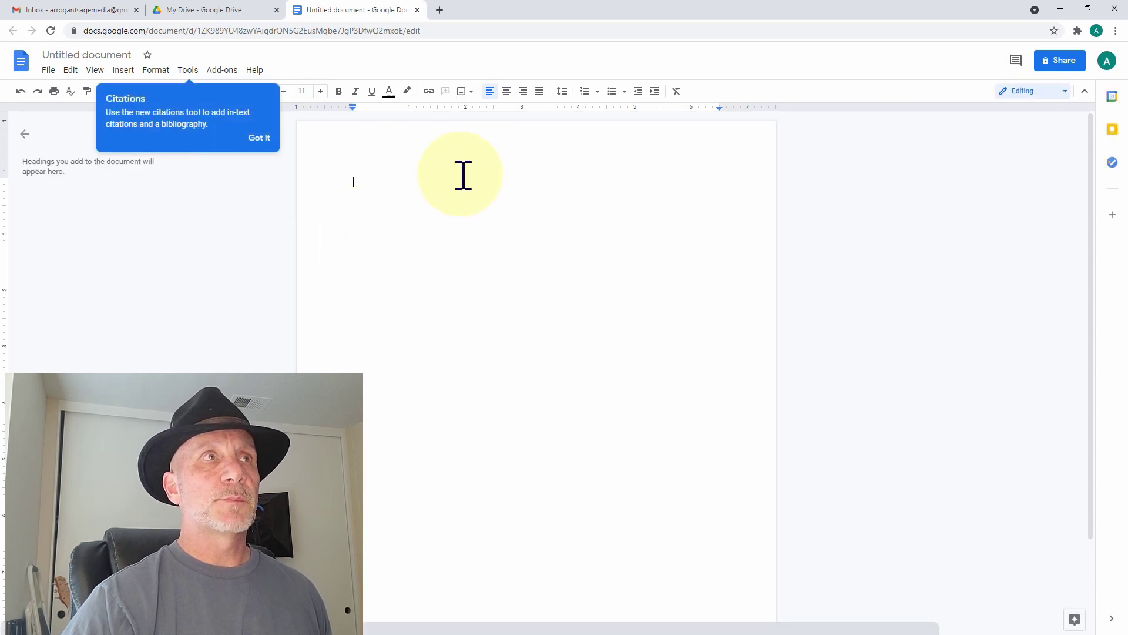
- Dismiss the Citations tip and type 'Hello. This is the way to', fixing the capital H
left_click(260, 138)
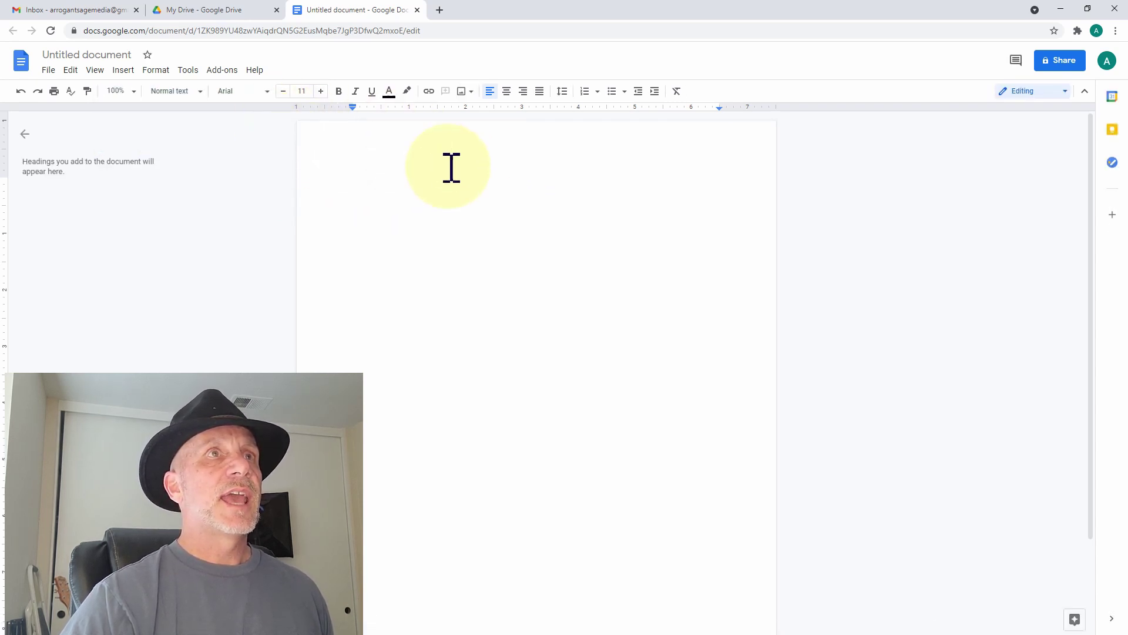
left_click(418, 185)
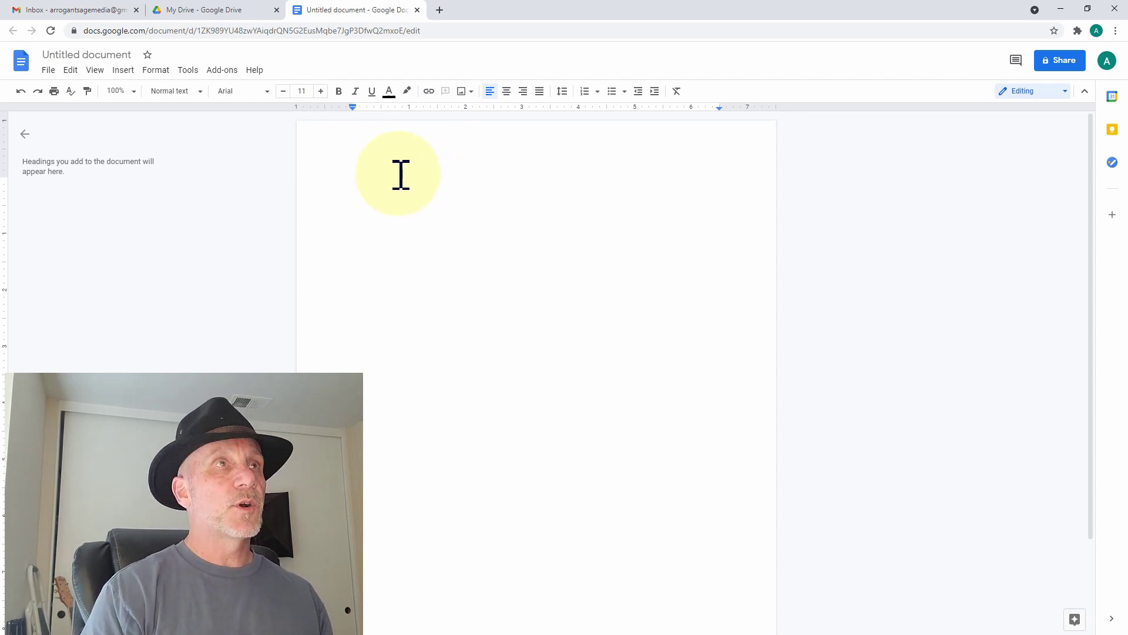
type("Hello. THi")
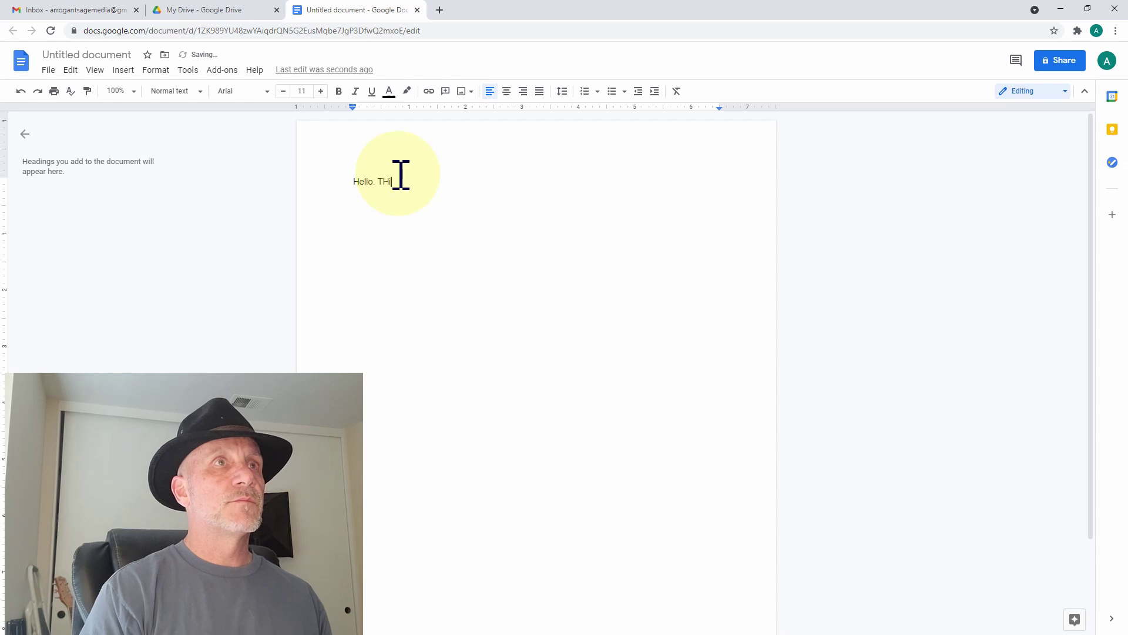
type("s is the way to type.")
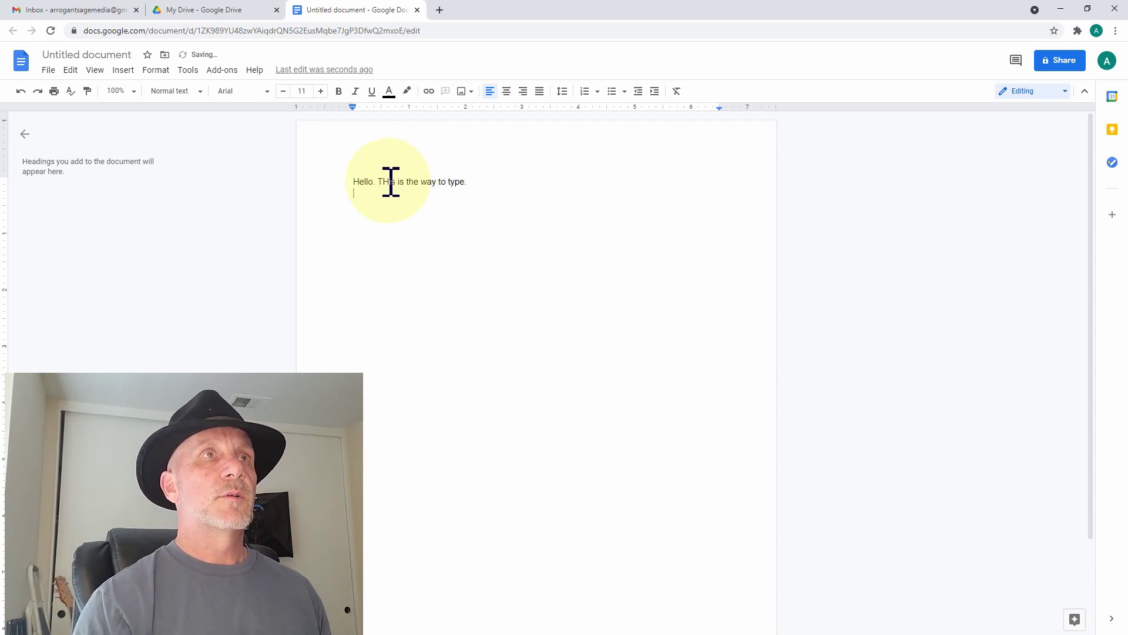
left_click(398, 194)
type("here is another paragraph.")
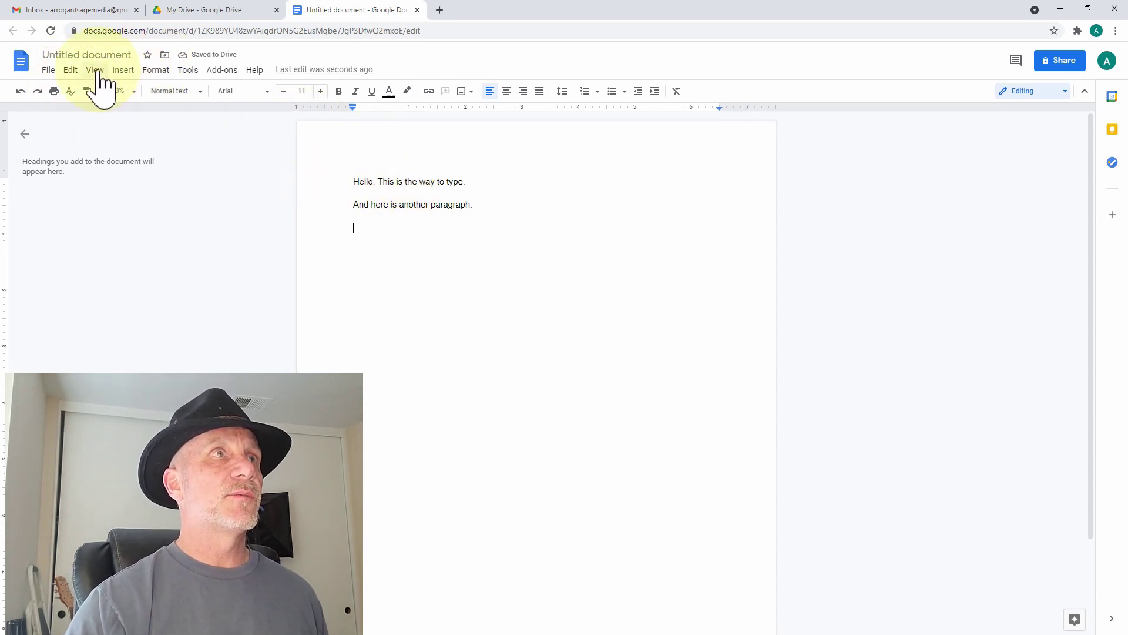
left_click(125, 71)
mouse_move(141, 110)
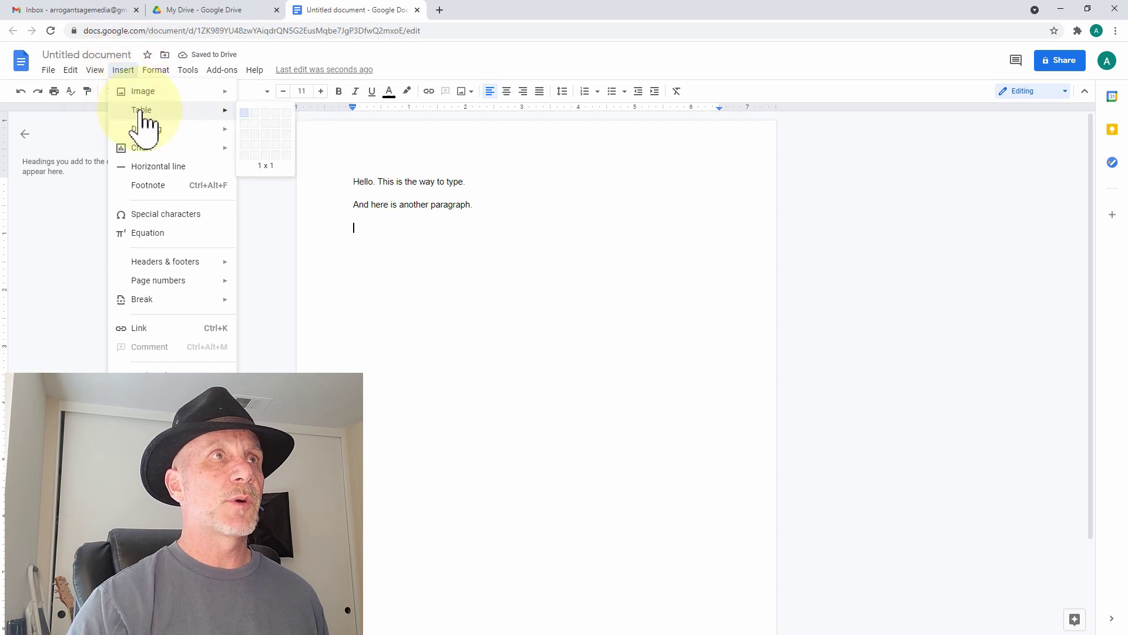
left_click(266, 113)
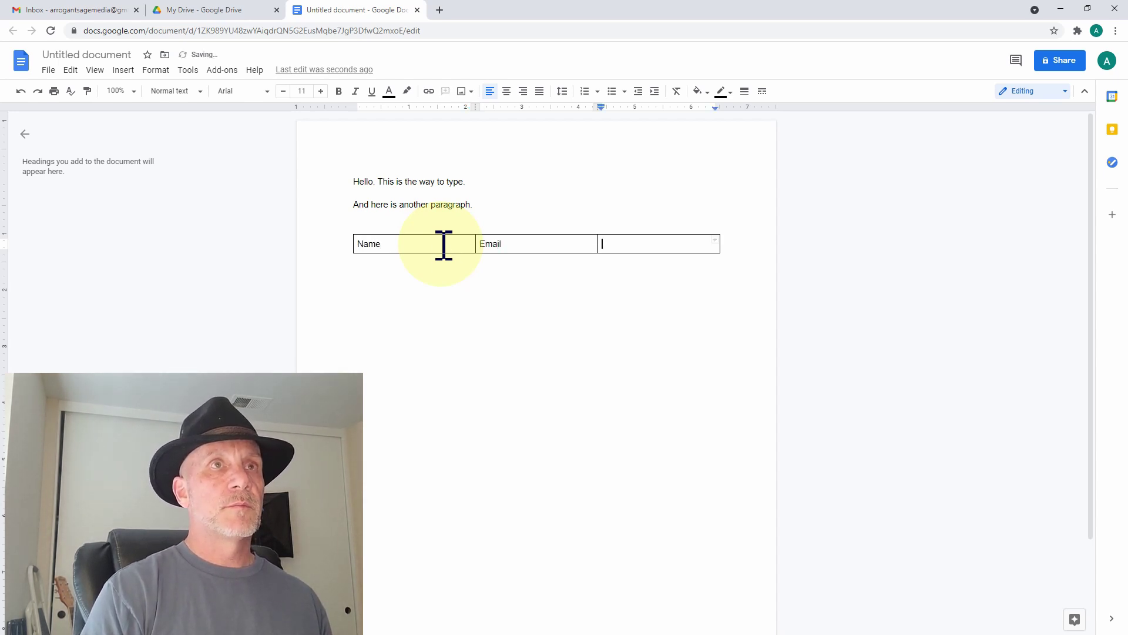
key("Tab")
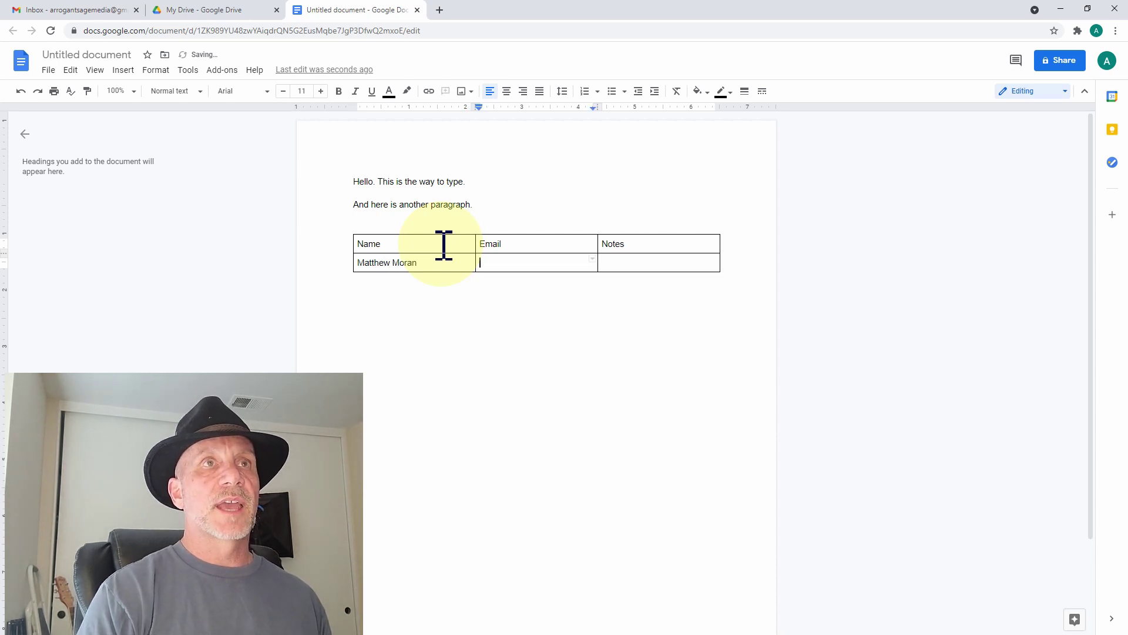
left_click_drag(403, 227, 422, 274)
key("Delete")
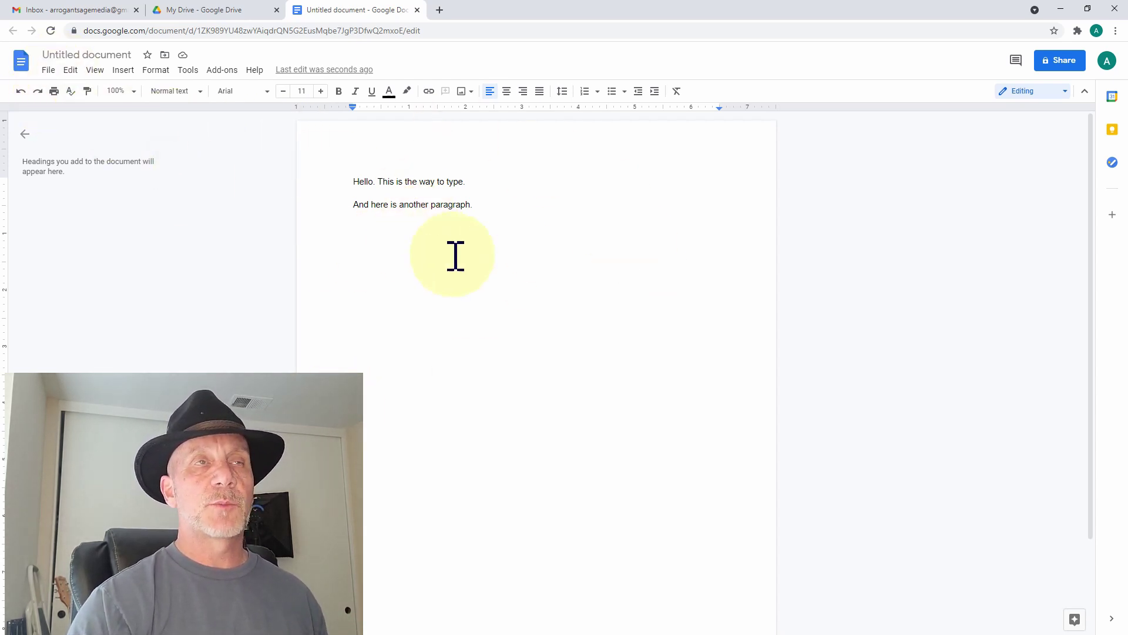
- Retitle the Untitled document as 'Test First Document'
left_click(62, 55)
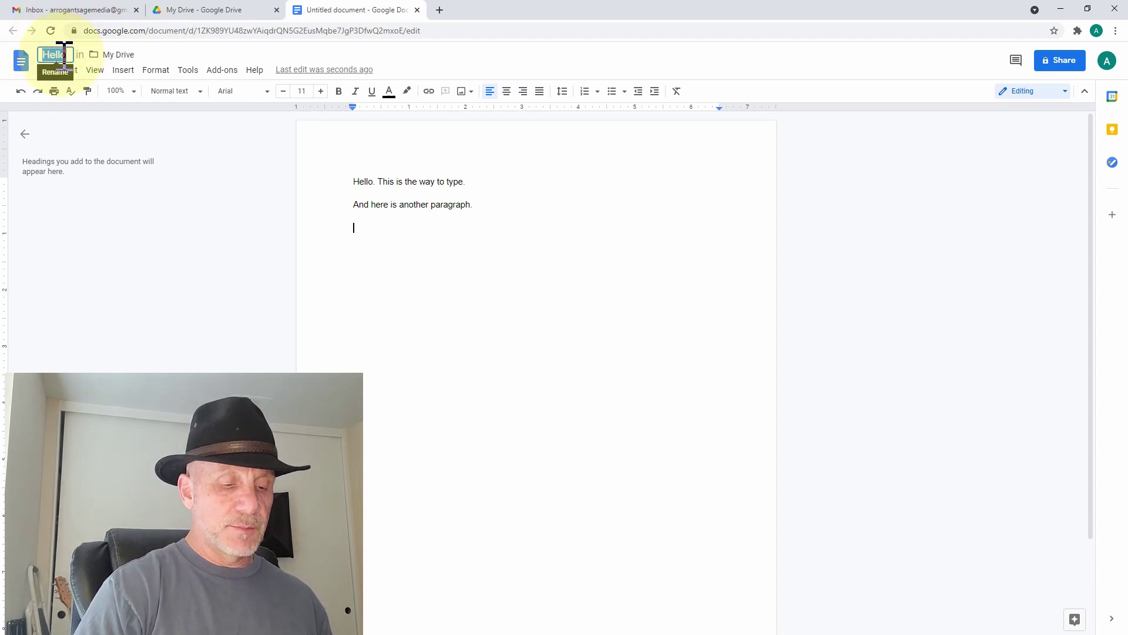
type("Test Fir")
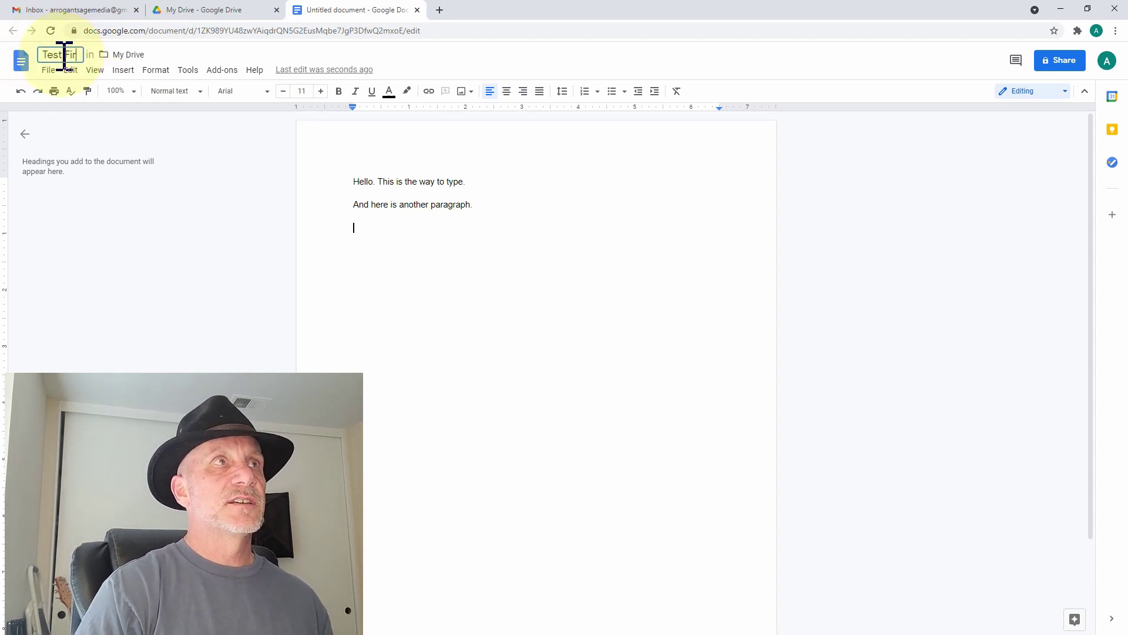
type("st Document")
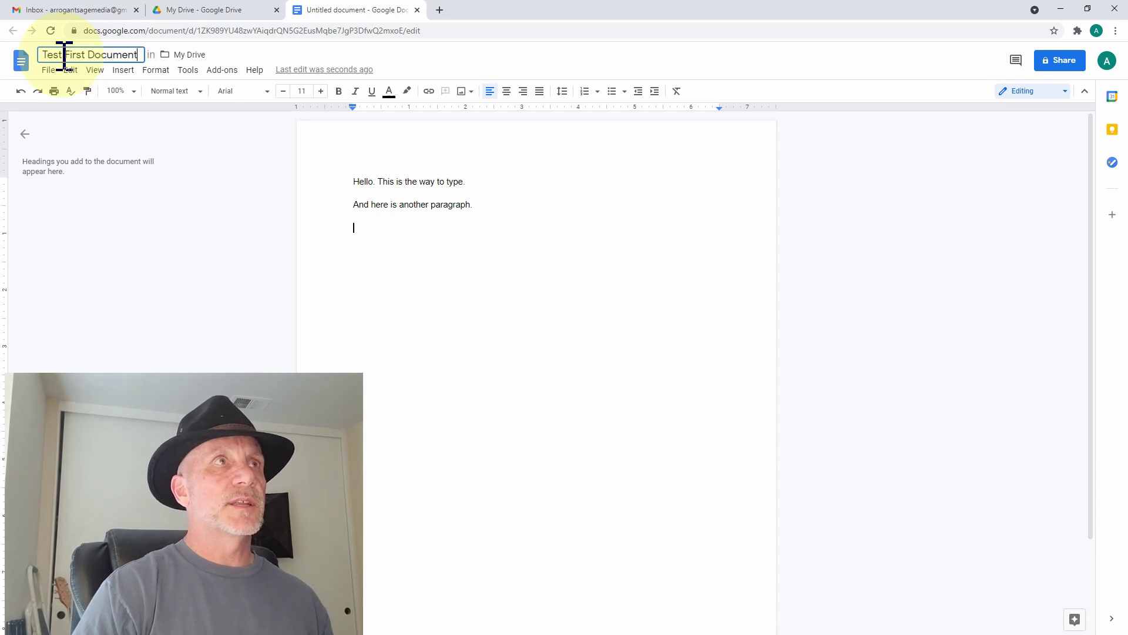
key("Return")
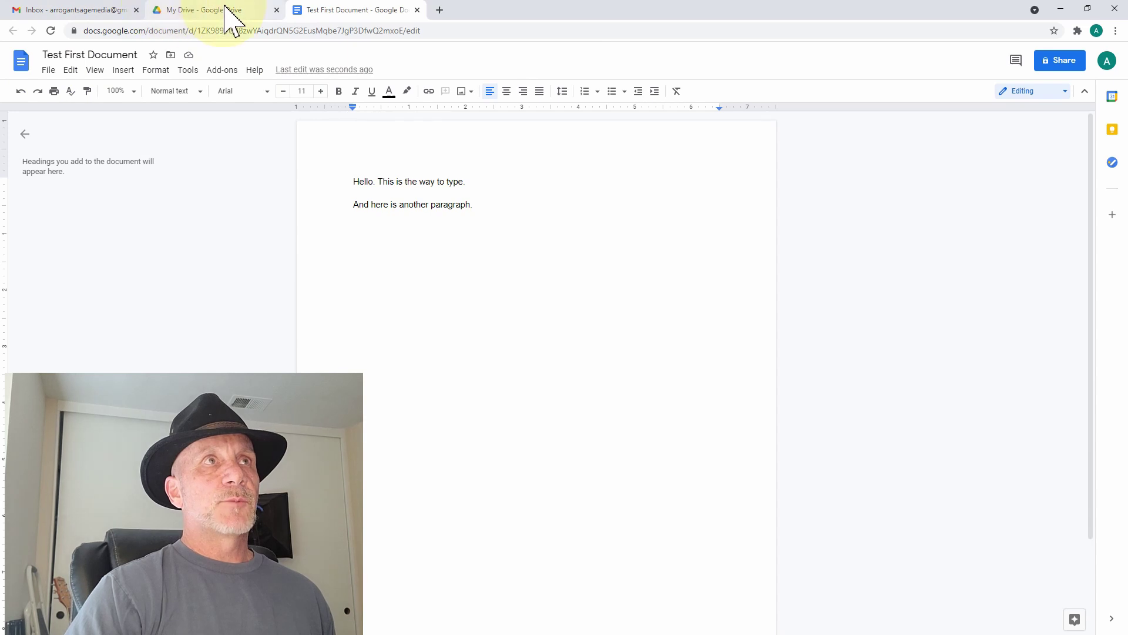
- Switch between the My Drive list and Test First Document, ending back in the document
left_click(187, 11)
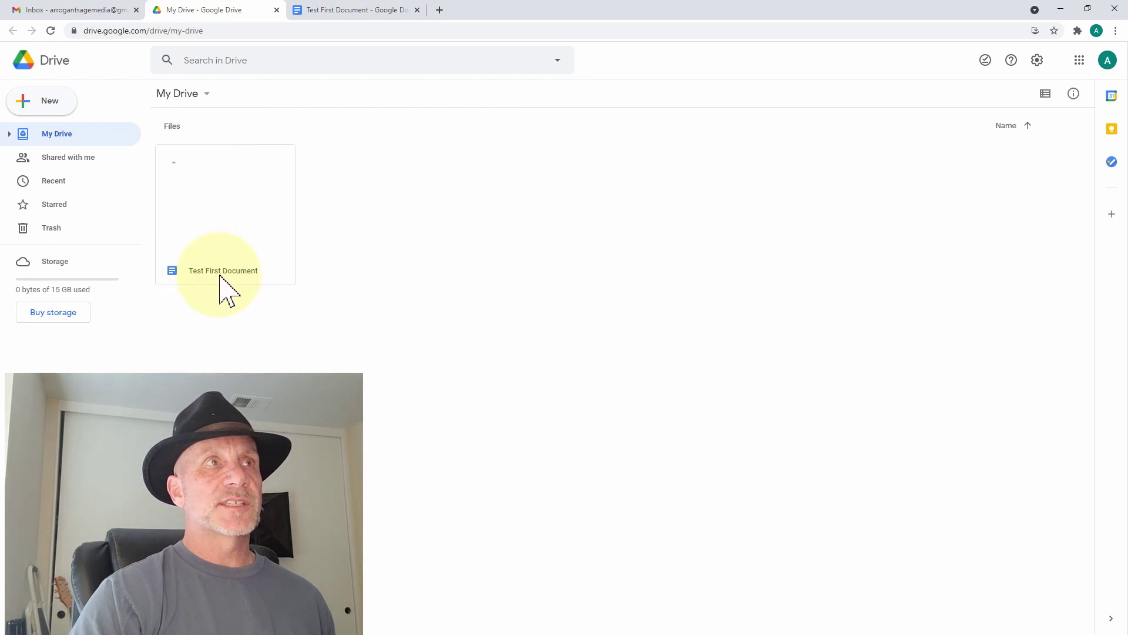
left_click(346, 11)
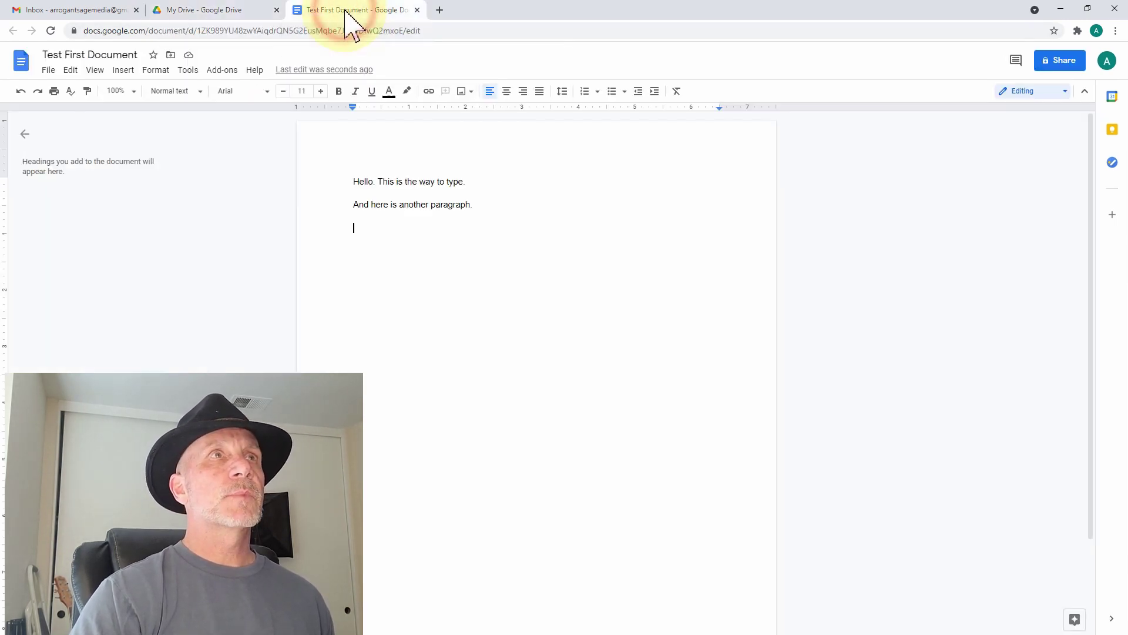
left_click(214, 12)
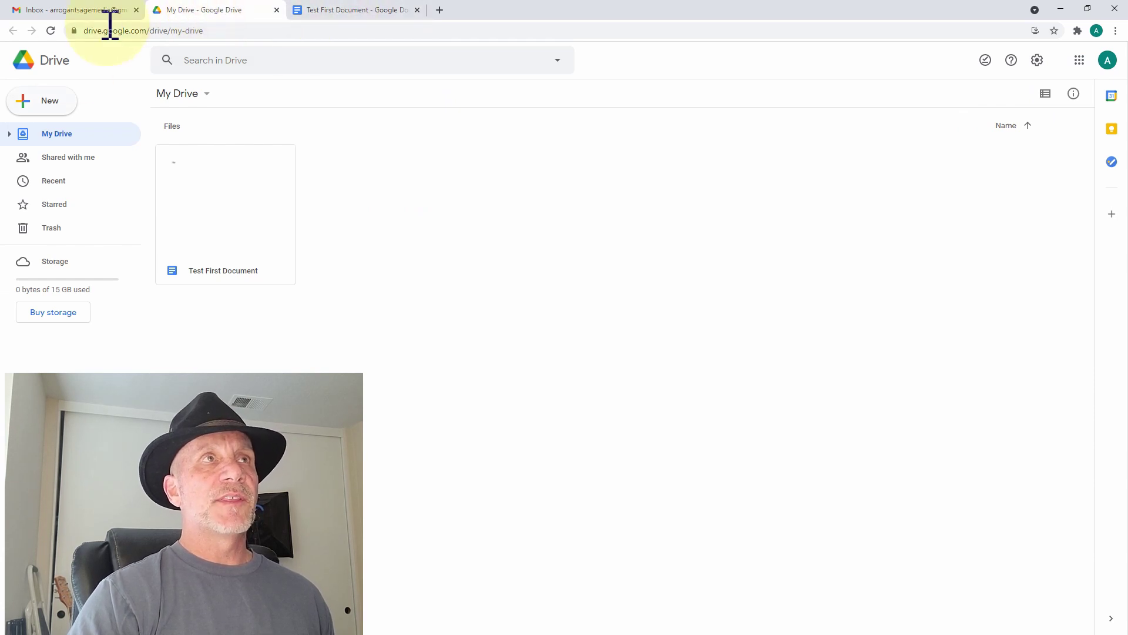
left_click(356, 13)
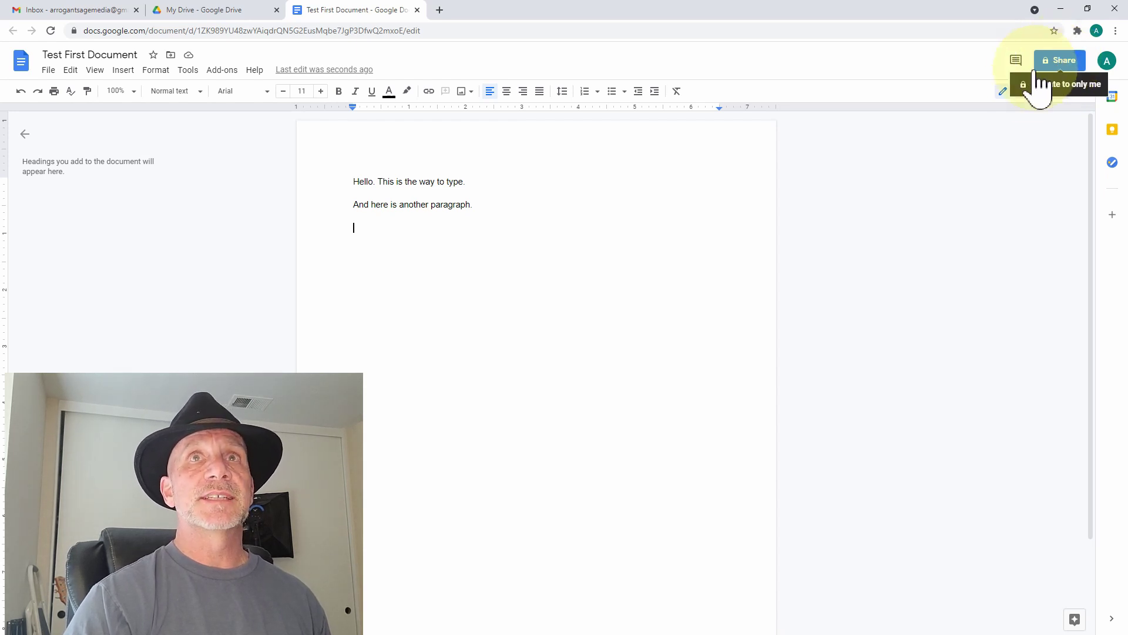
- Open the document's sharing settings and add the collaborator as a person to share with
left_click(1061, 65)
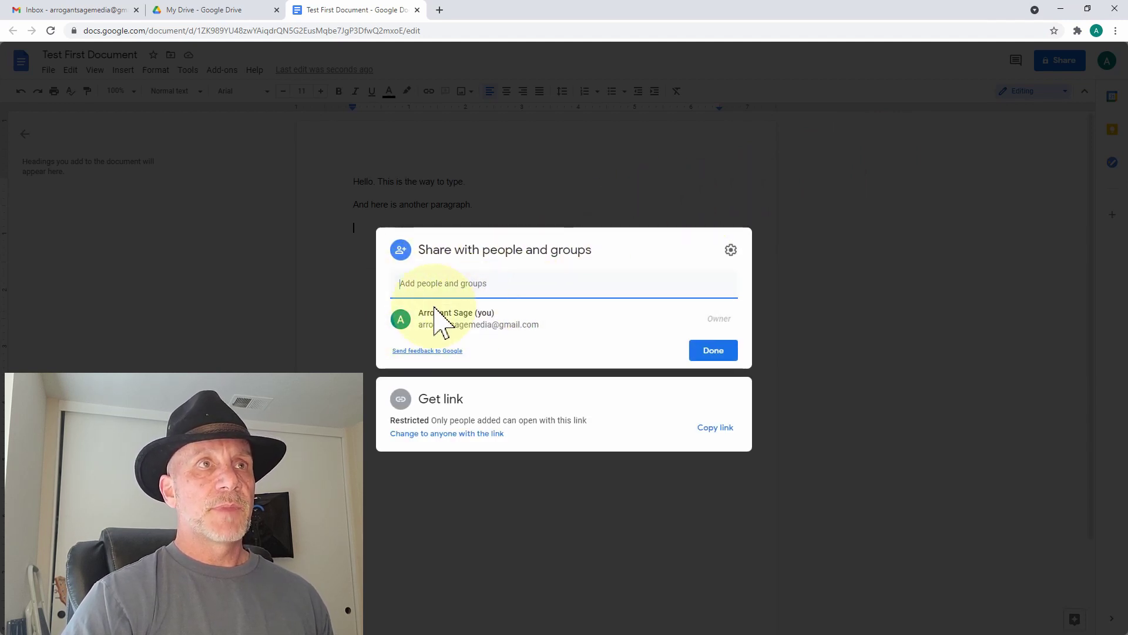
left_click(684, 377)
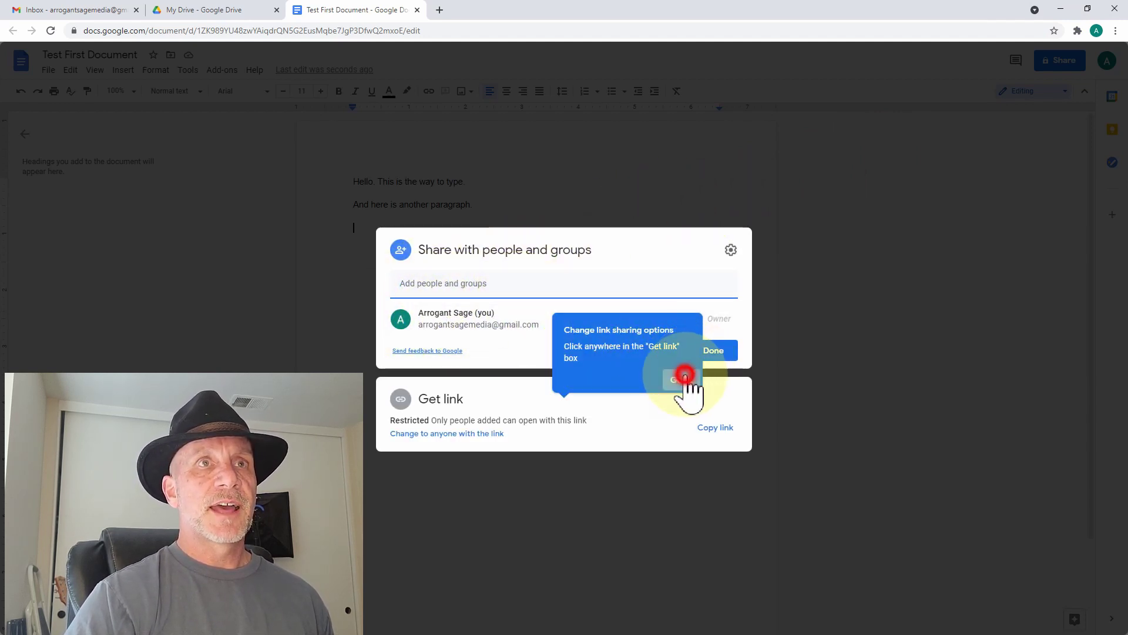
left_click(447, 283)
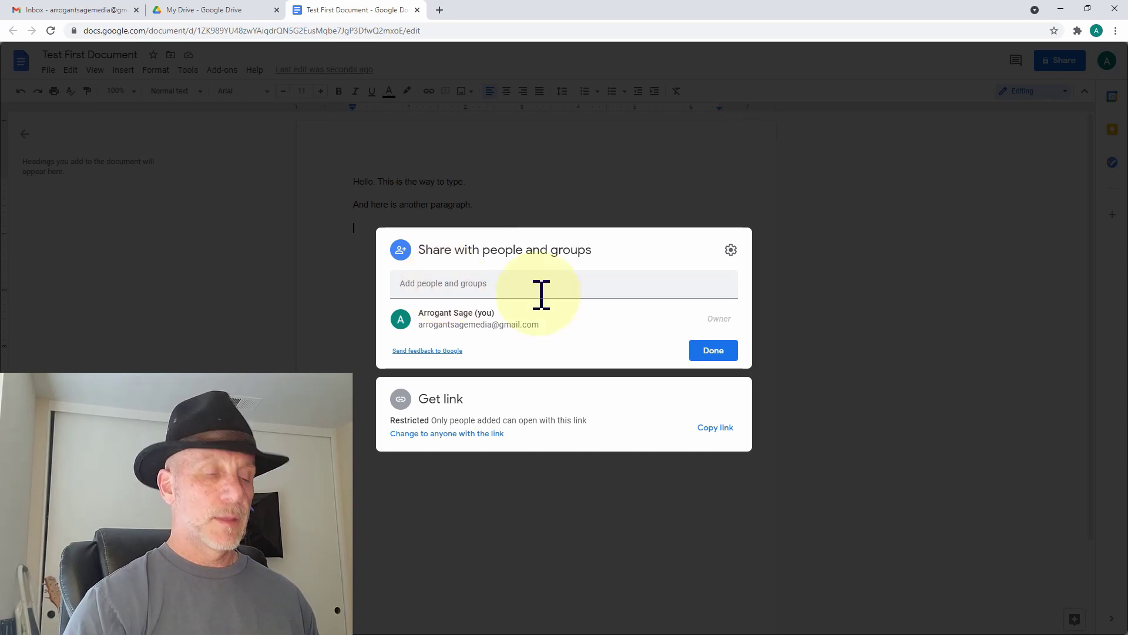
key("Tab")
key("Tab")
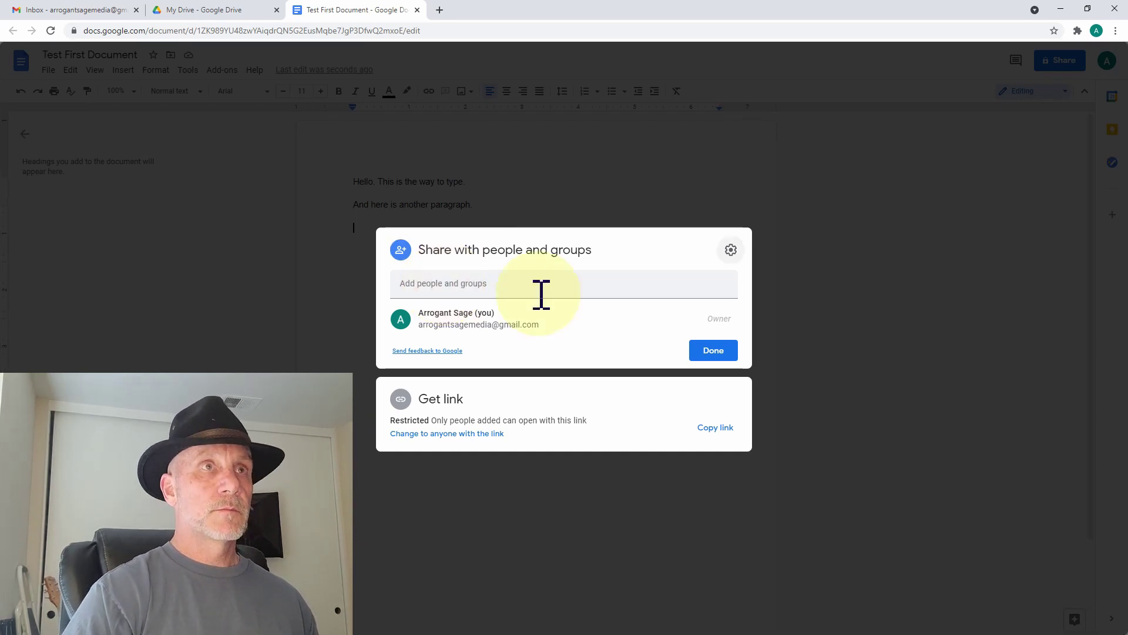
left_click(541, 294)
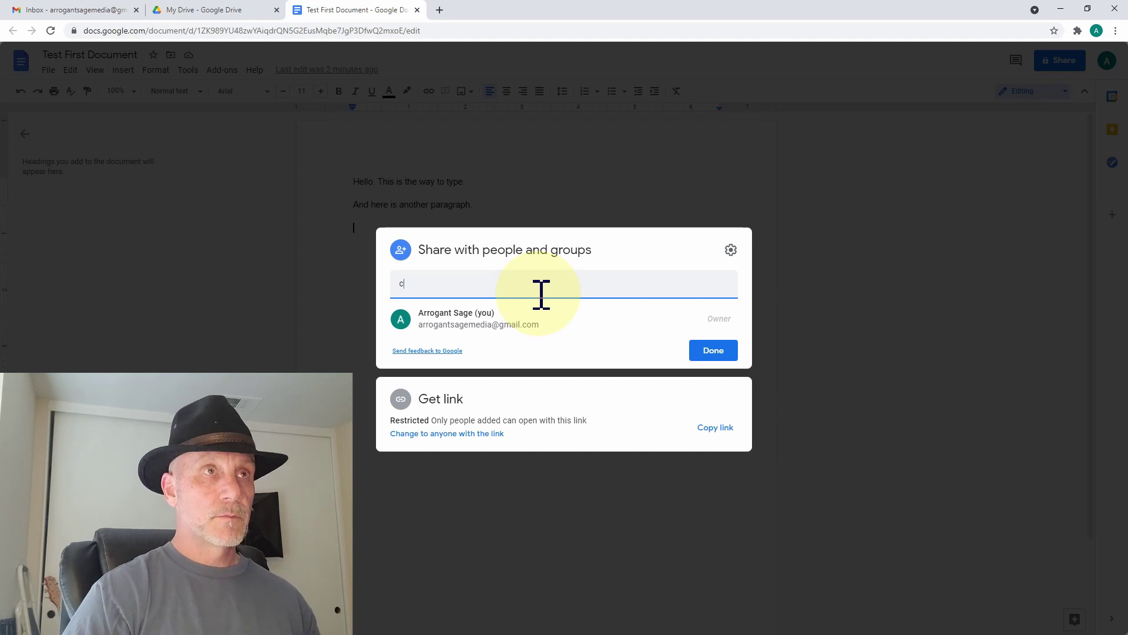
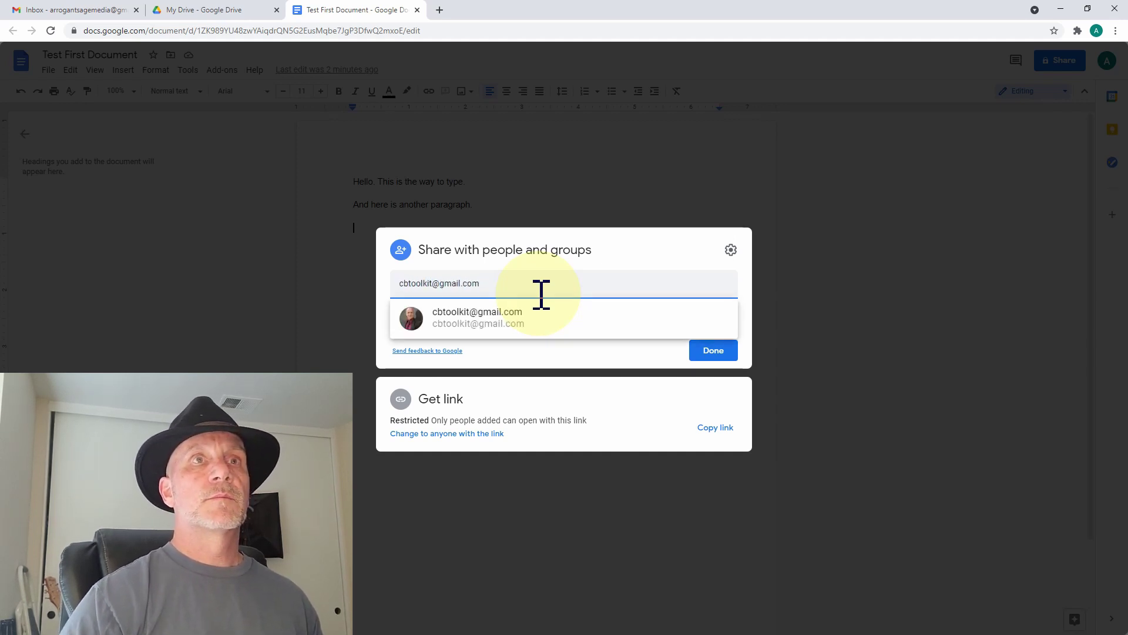
left_click(534, 312)
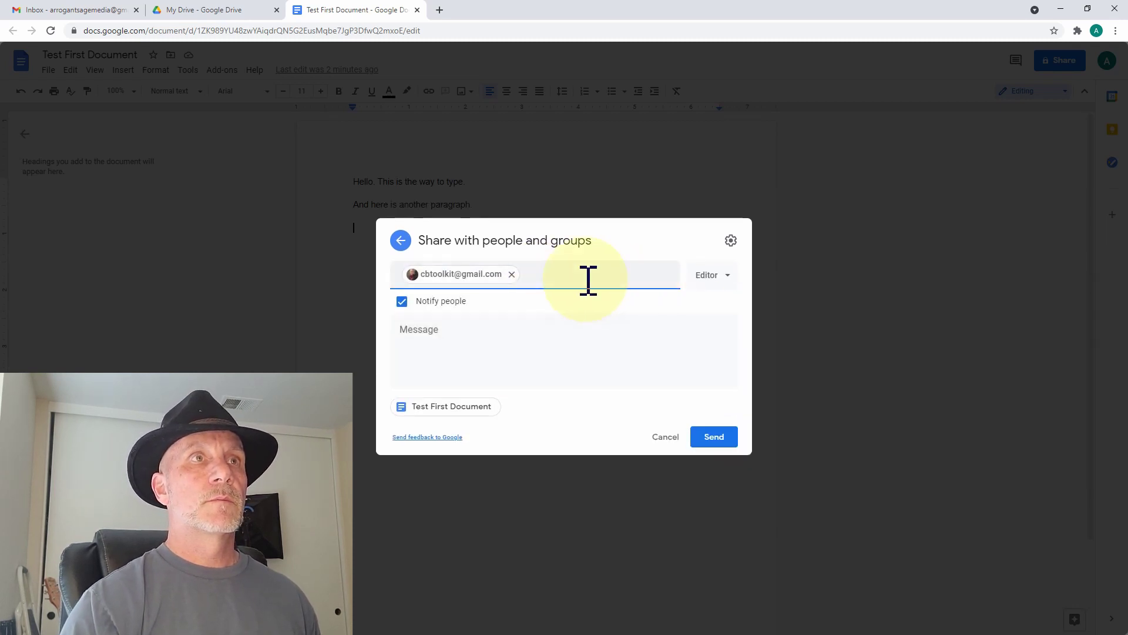
- Keep Editor access, turn off Notify people, share, and return to My Drive
left_click(726, 285)
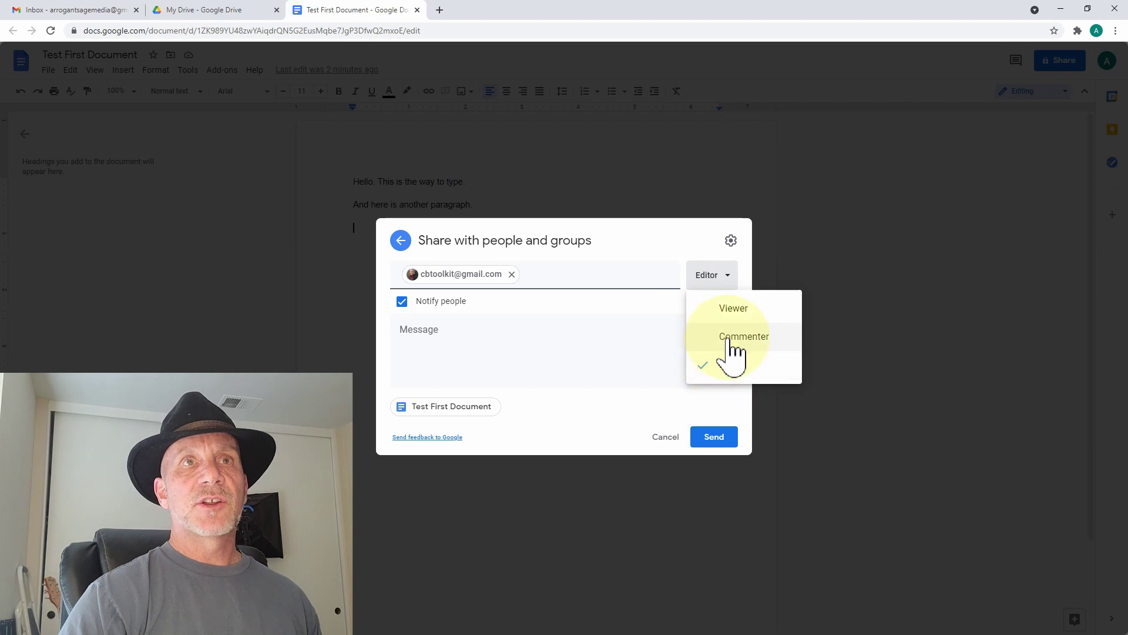
left_click(453, 330)
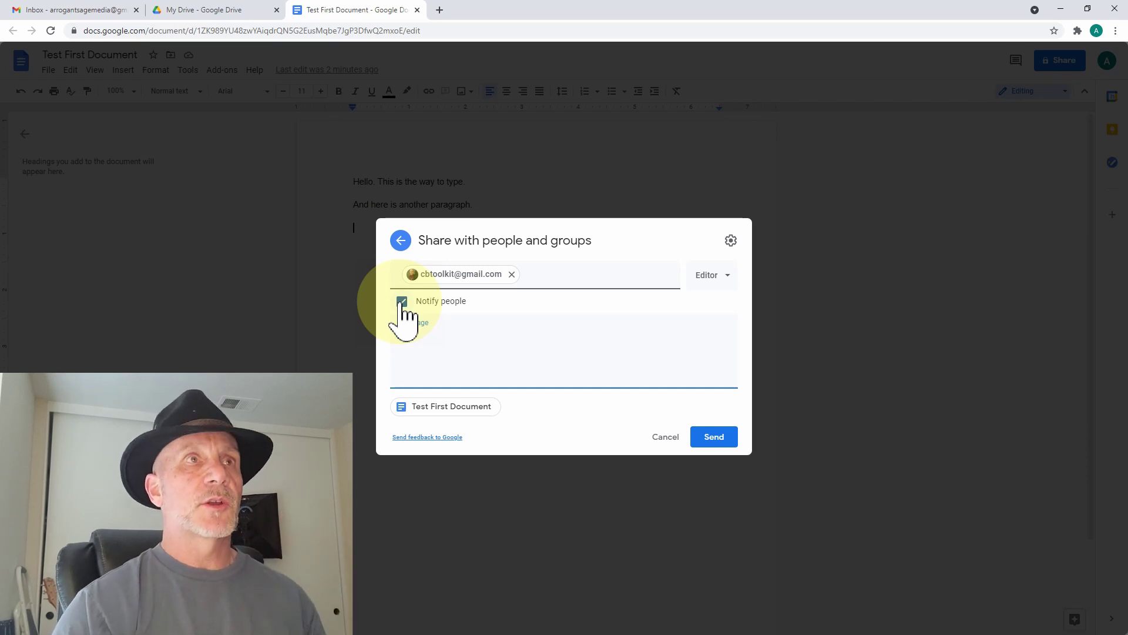
left_click(402, 302)
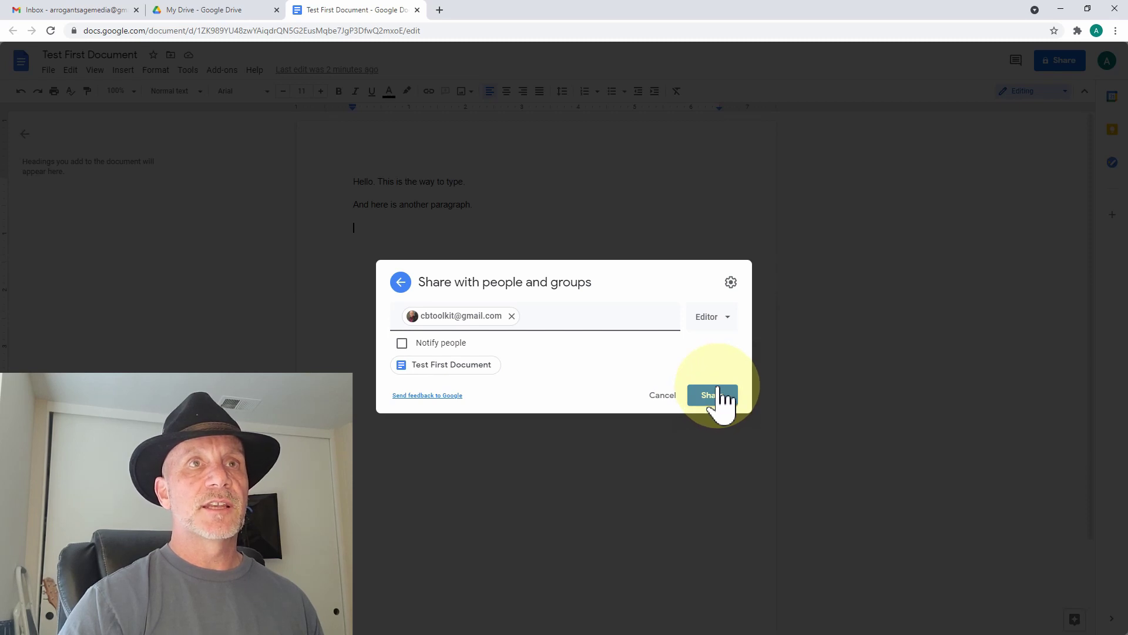
left_click(718, 391)
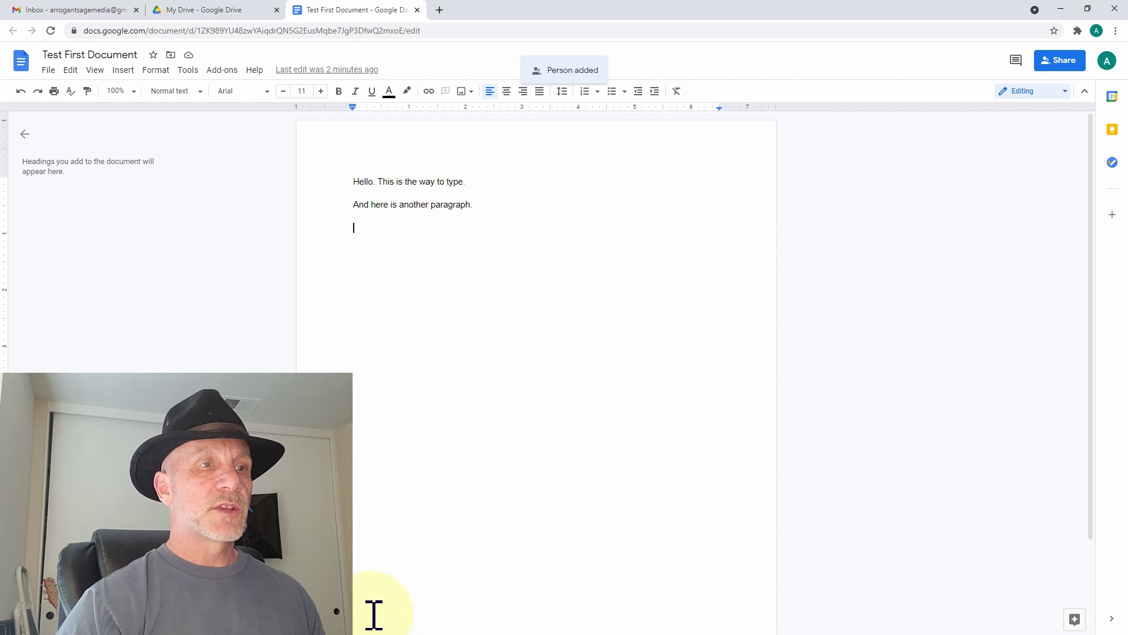
left_click(196, 10)
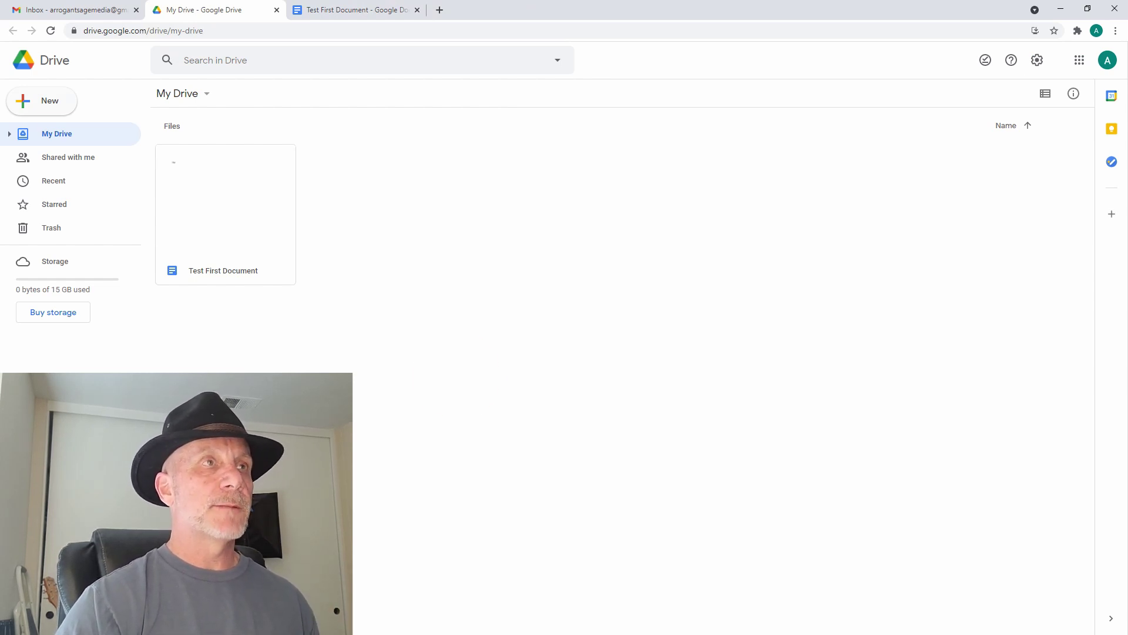
- Check Shared with me on both accounts and select Test First Document in the collaborator's Drive
left_click(81, 157)
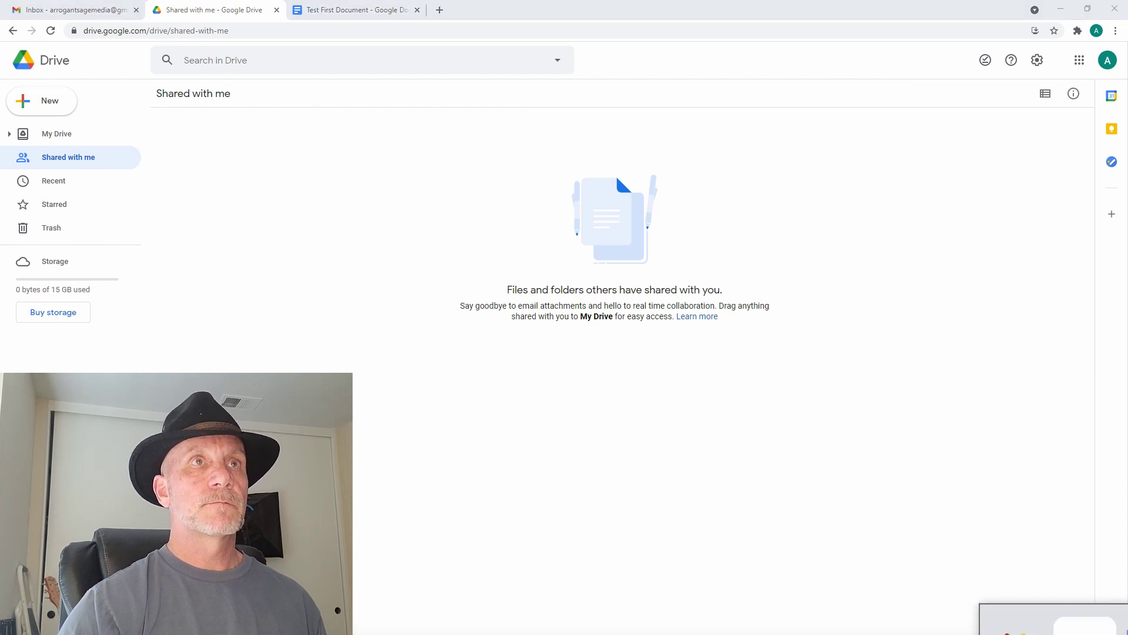
left_click_drag(969, 634, 523, 259)
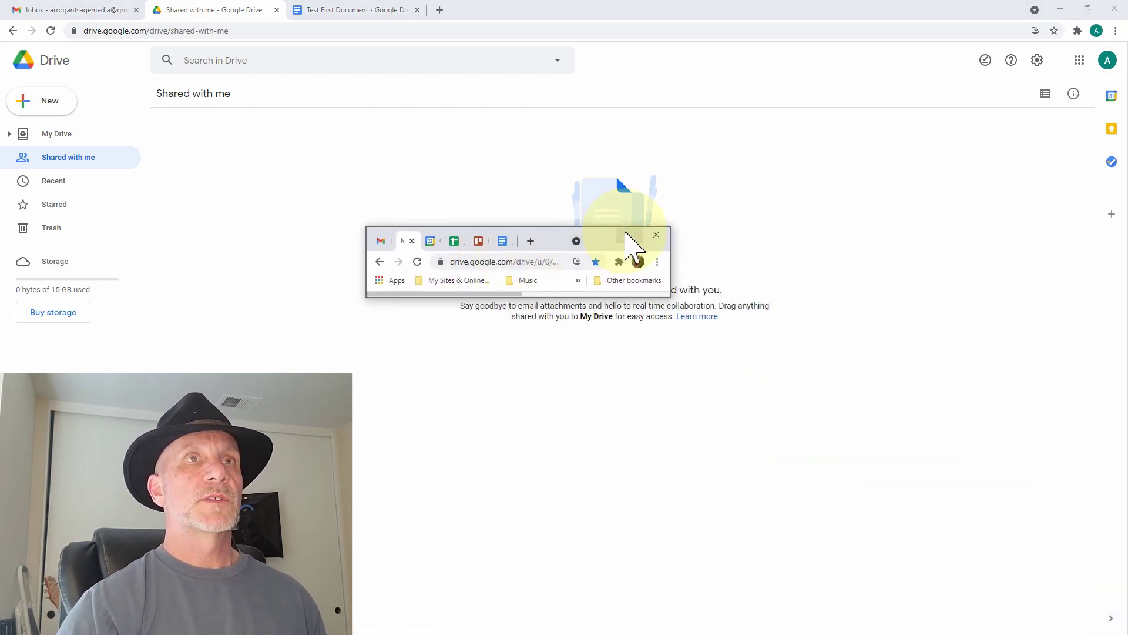
left_click(628, 236)
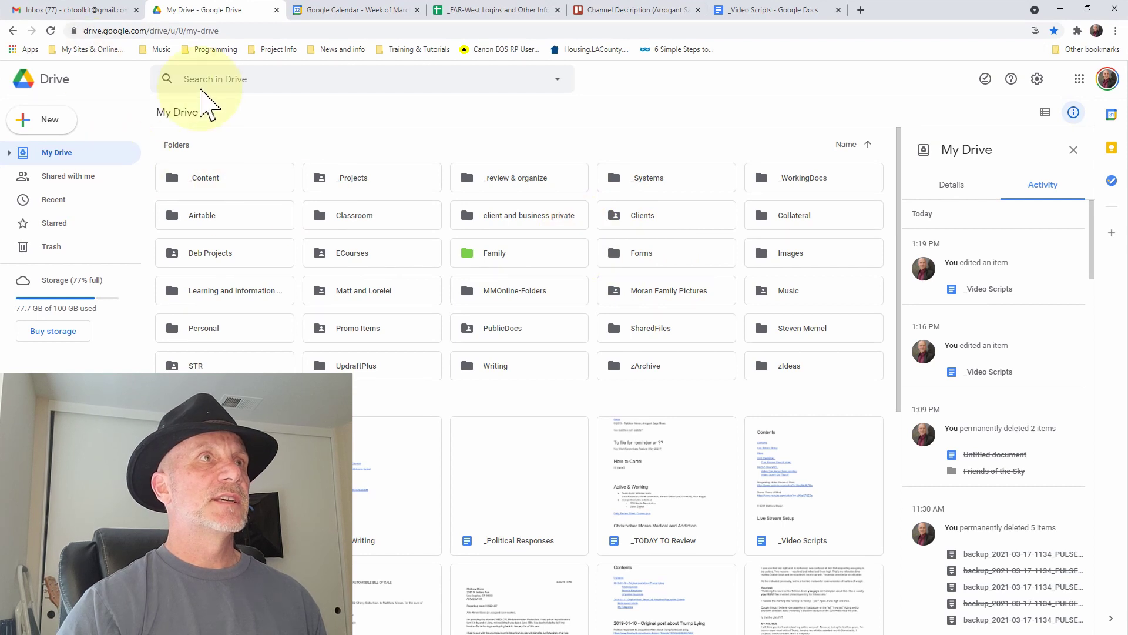
left_click(69, 187)
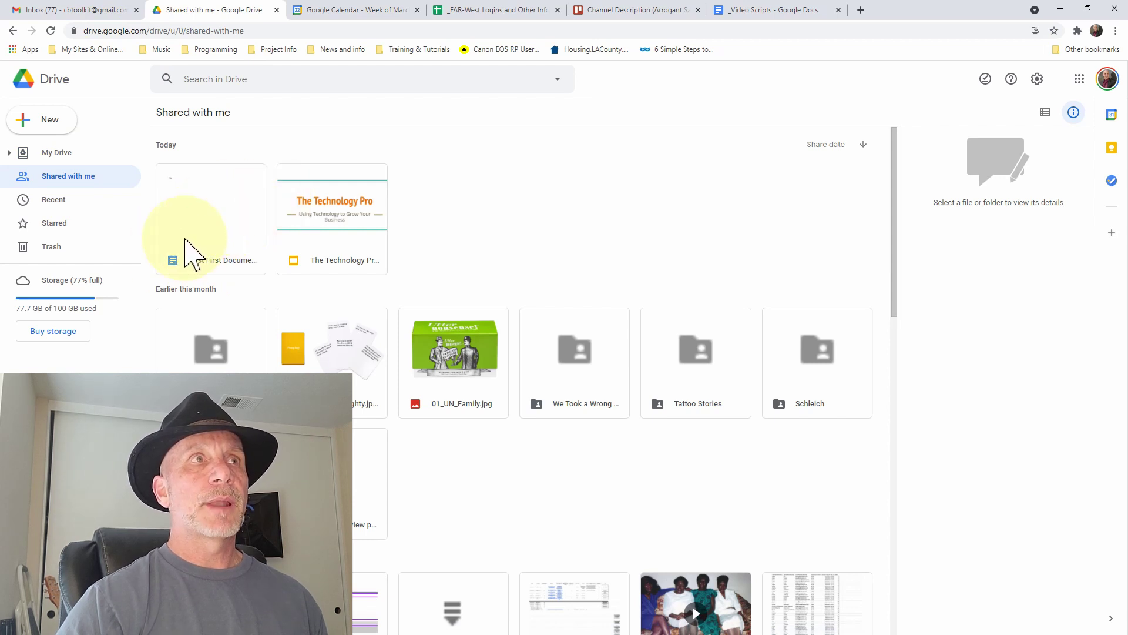
left_click(227, 223)
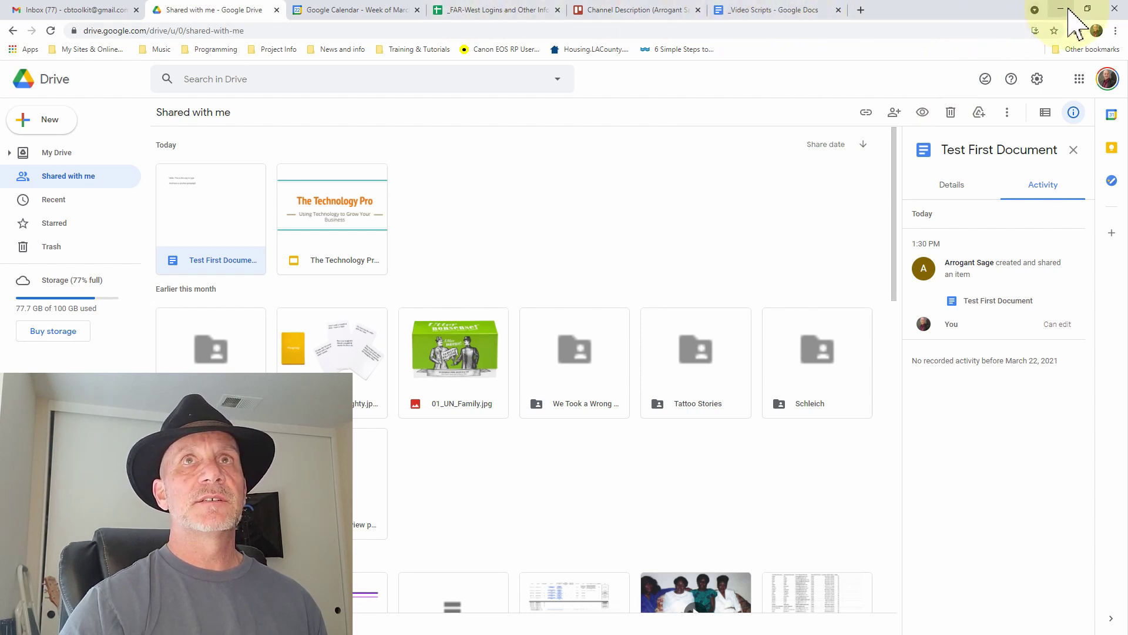
left_click(1061, 9)
- Return to Test First Document, move the Drive window aside, and place the cursor after paragraph two
left_click(356, 10)
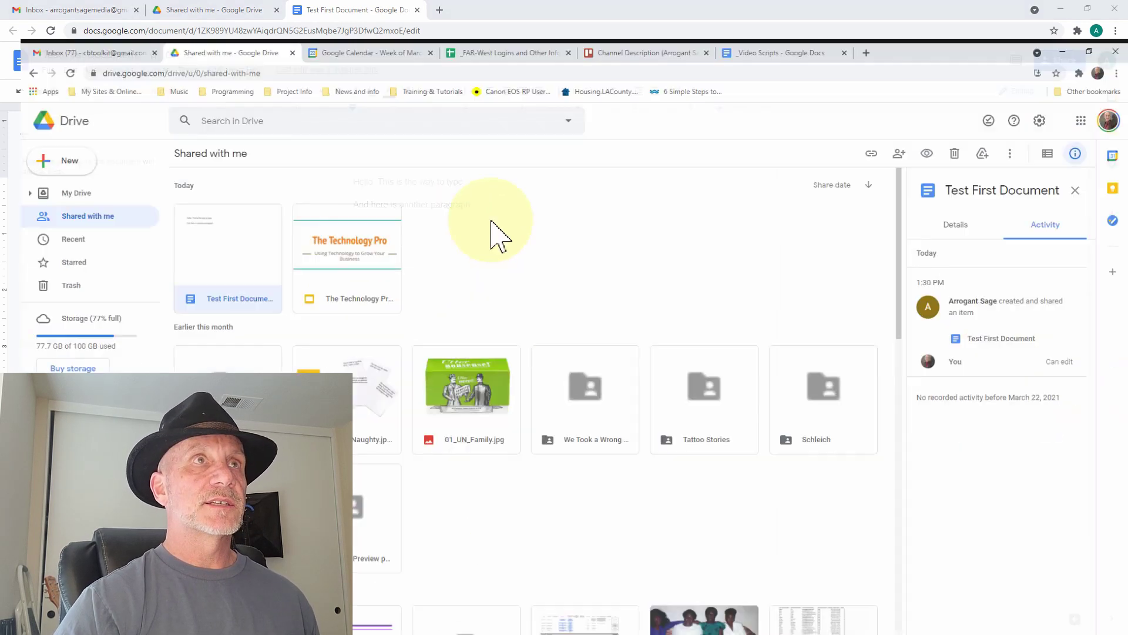
double_click(899, 18)
left_click_drag(835, 437, 784, 634)
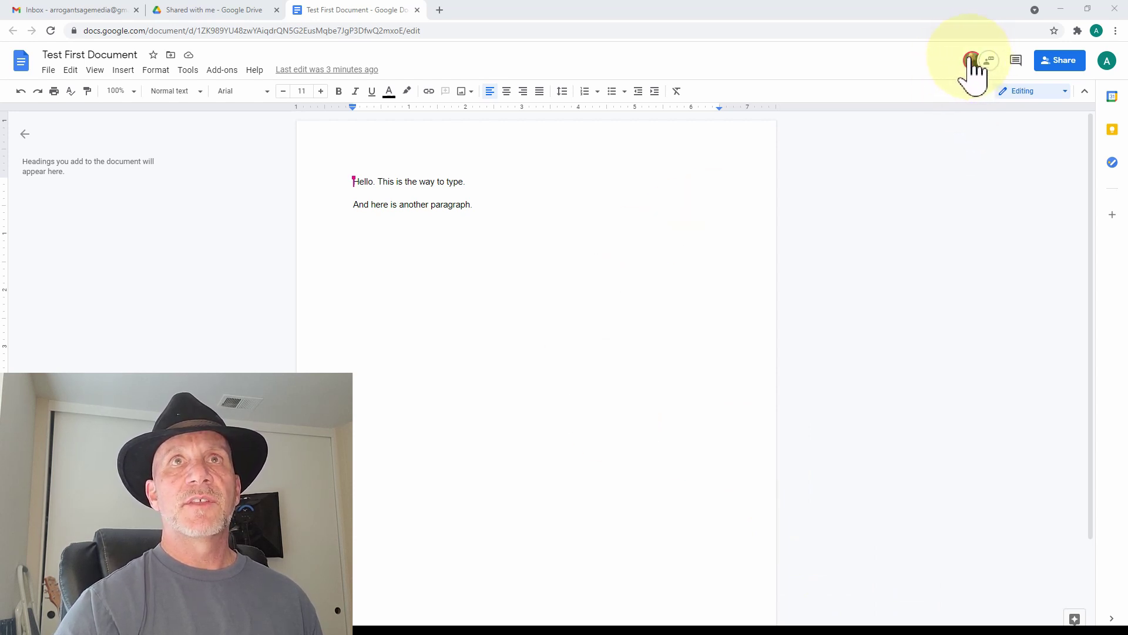
mouse_move(969, 61)
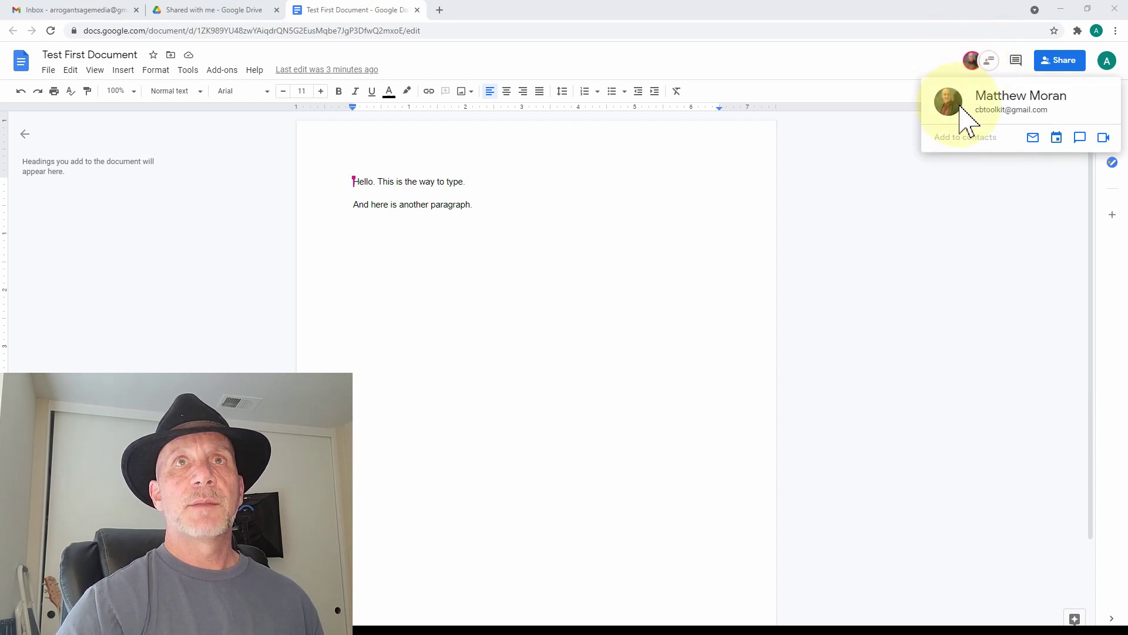
mouse_move(355, 183)
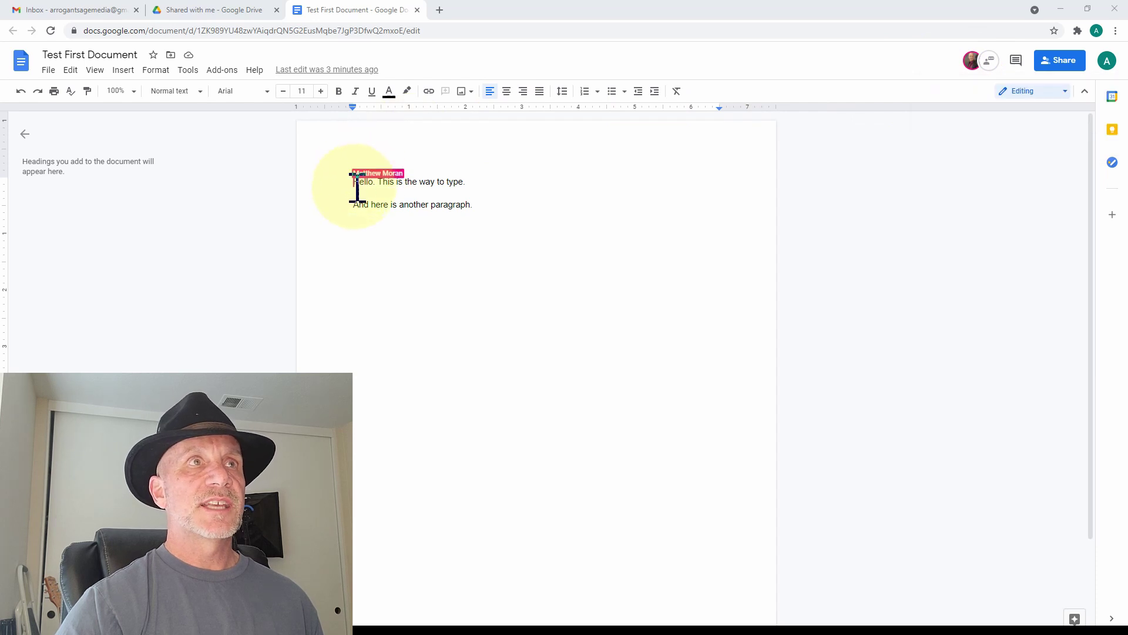
left_click(486, 206)
left_click(492, 205)
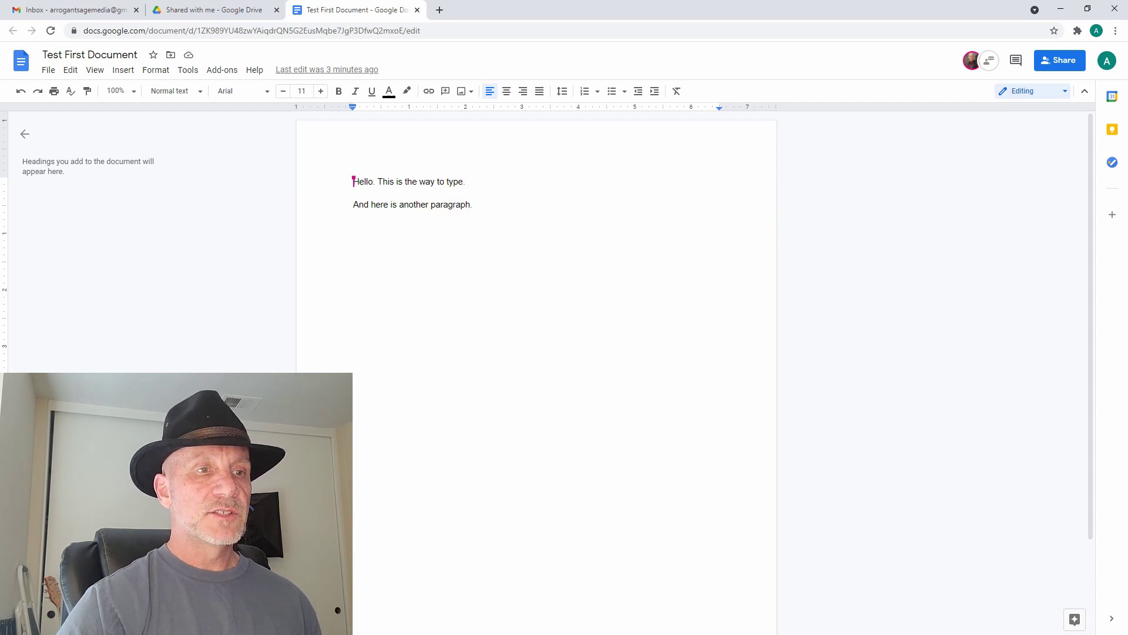
- Start a new line below the second paragraph and select the empty line above the third
key("alt+Tab")
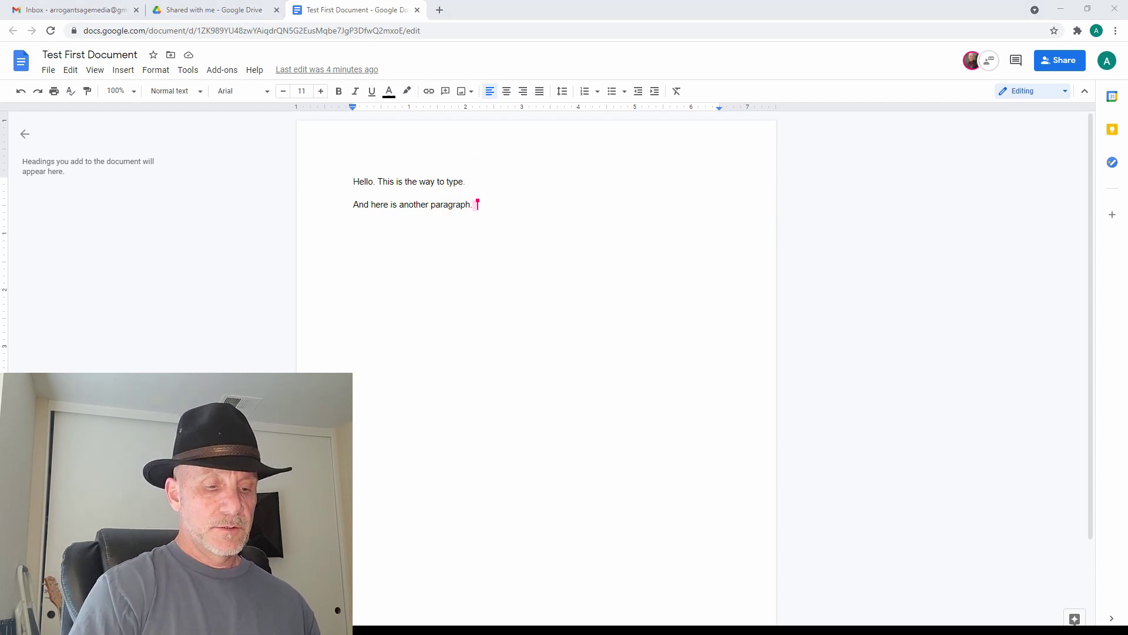
key("Return")
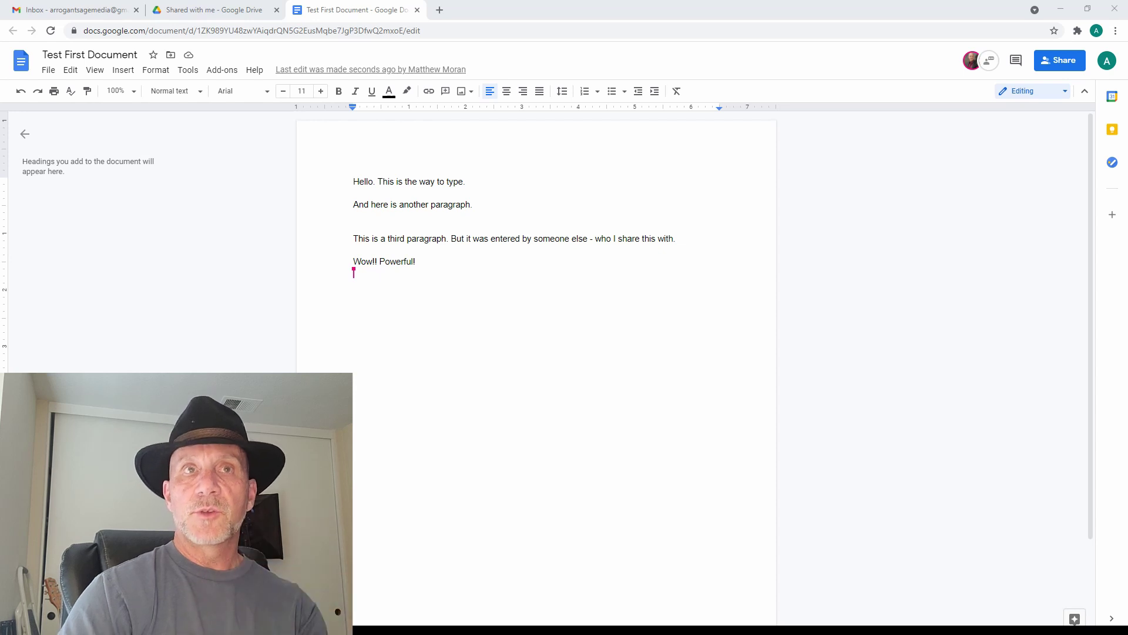
left_click(395, 226)
left_click(395, 226)
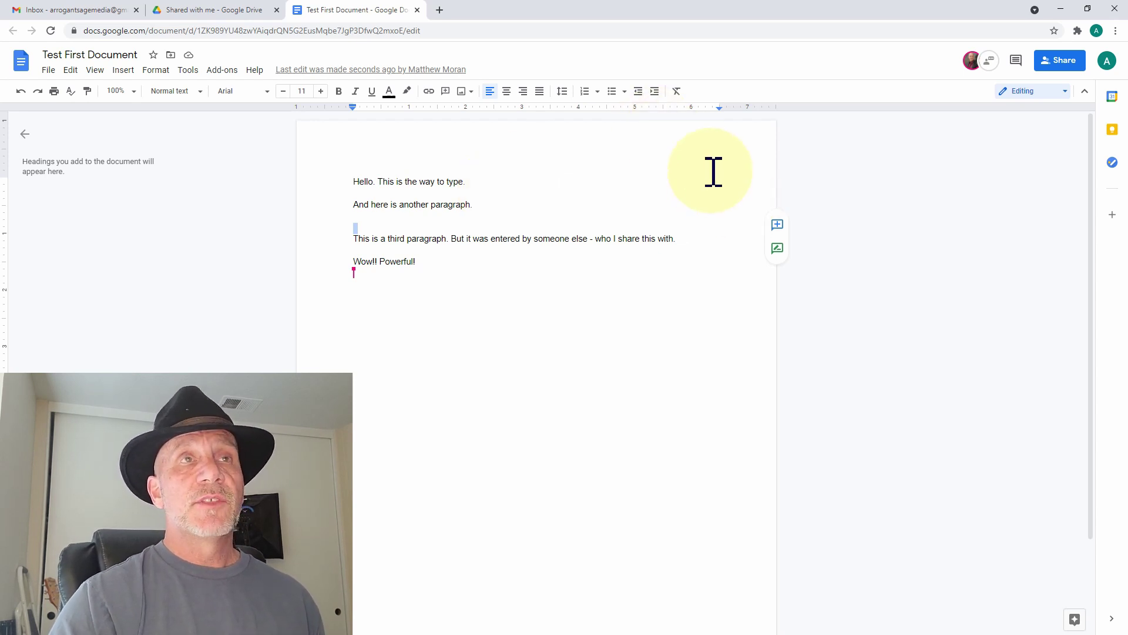
- Create a new Google Sheets spreadsheet from Drive's New menu
left_click(232, 10)
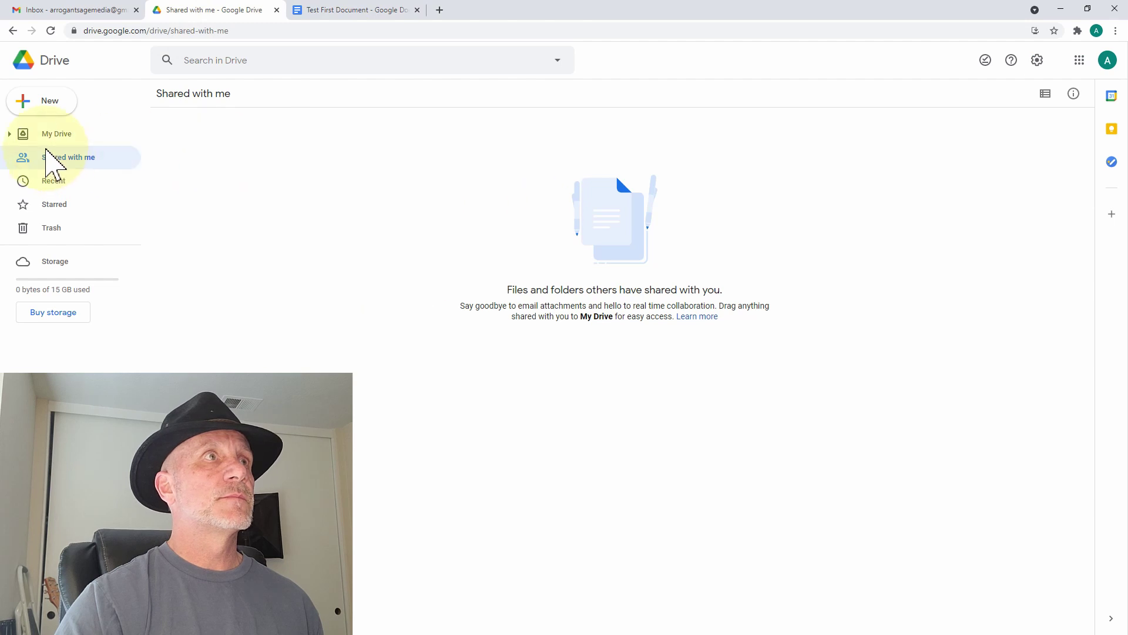
left_click(55, 105)
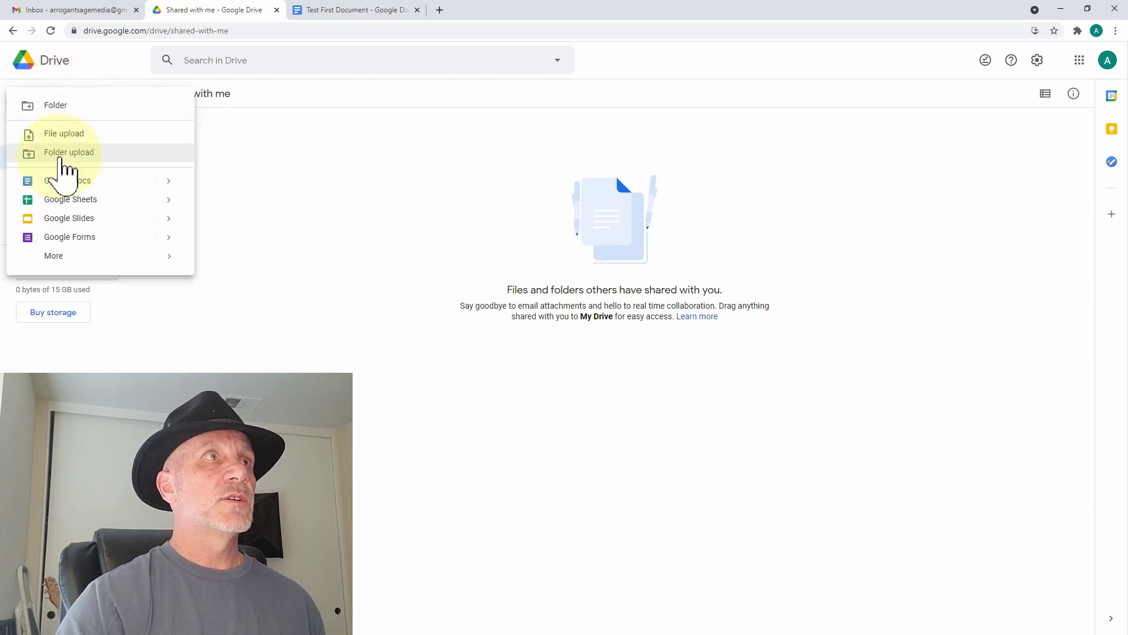
left_click(66, 199)
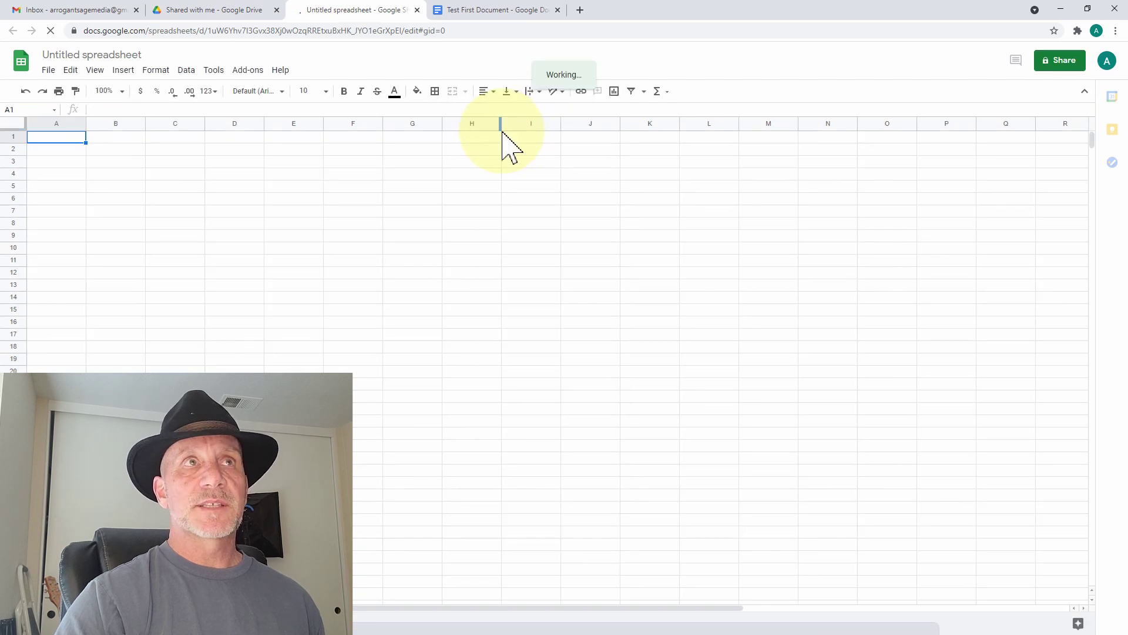
- Title the spreadsheet 'Test First Sheet' and dismiss the status tip
left_click(117, 55)
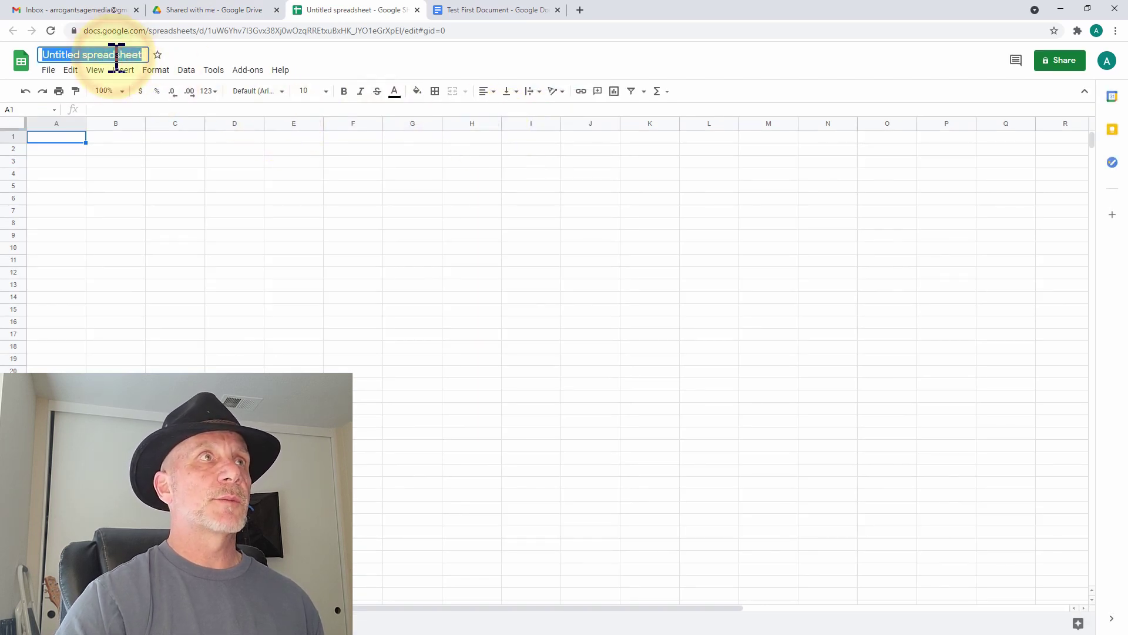
type("Test ")
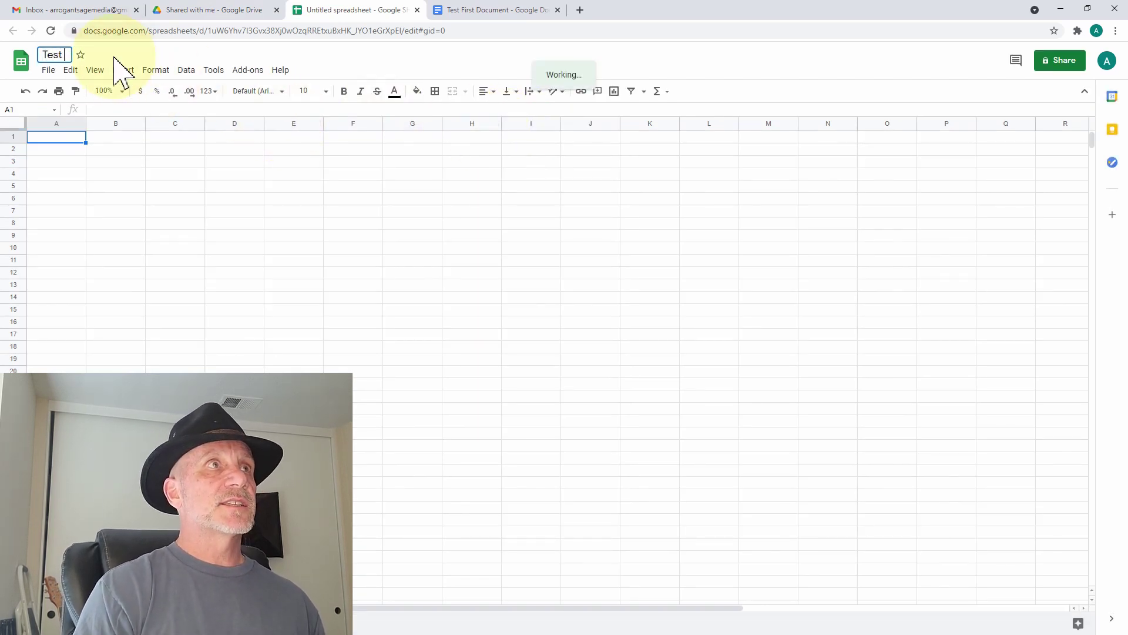
type("First Sheet")
key("Return")
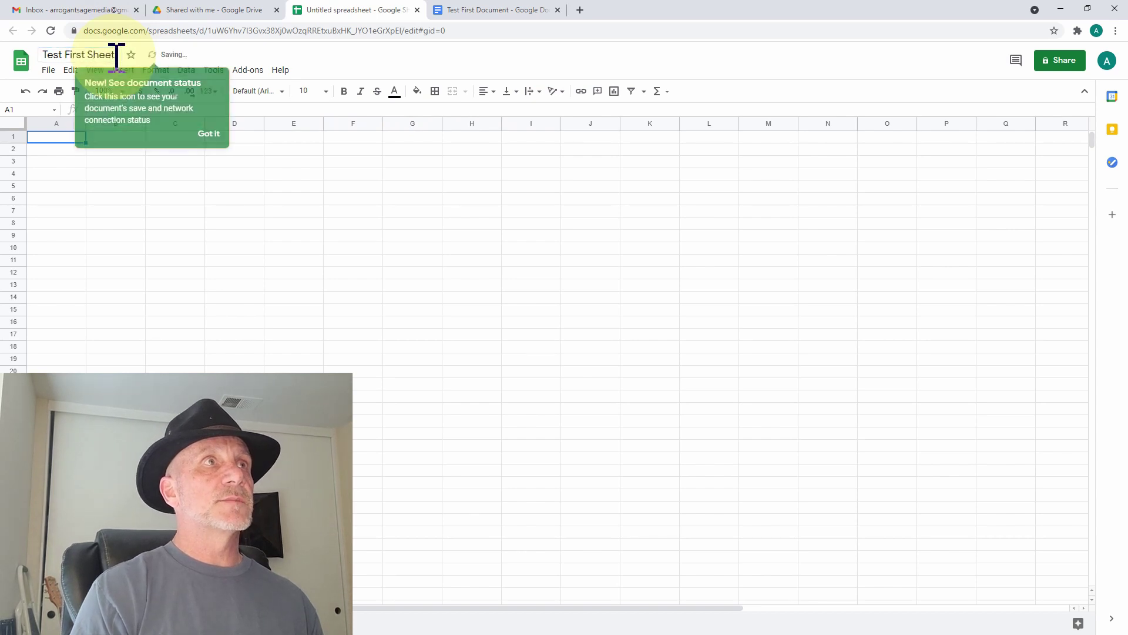
left_click(215, 133)
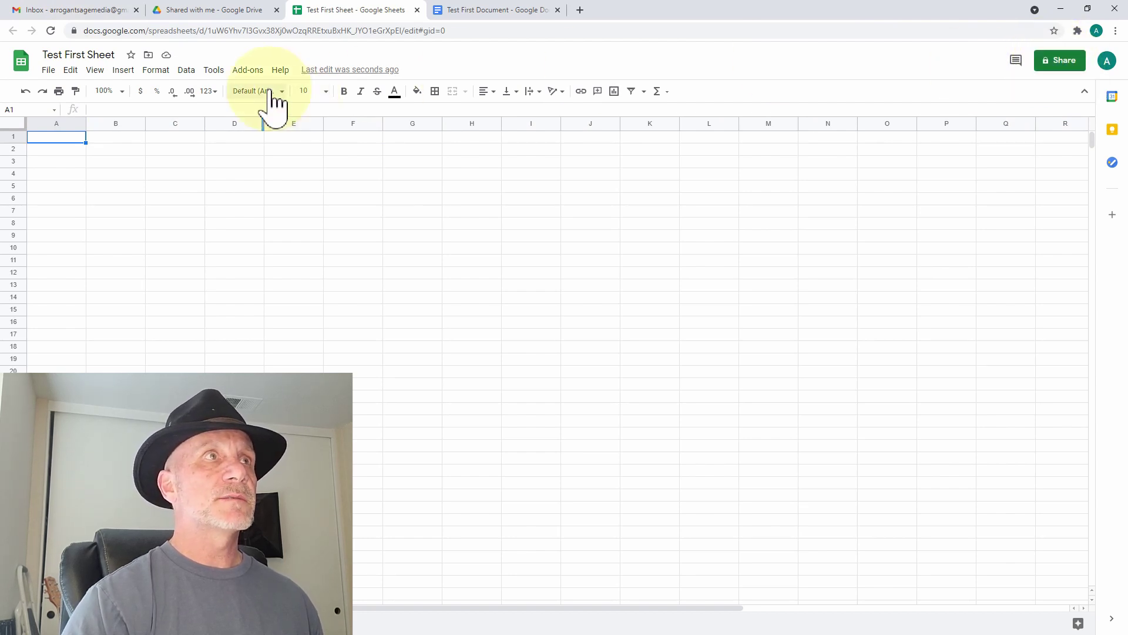
- Enter Income, Consulting, Salary, Stocks and TOTAL down column A from A2
left_click(63, 150)
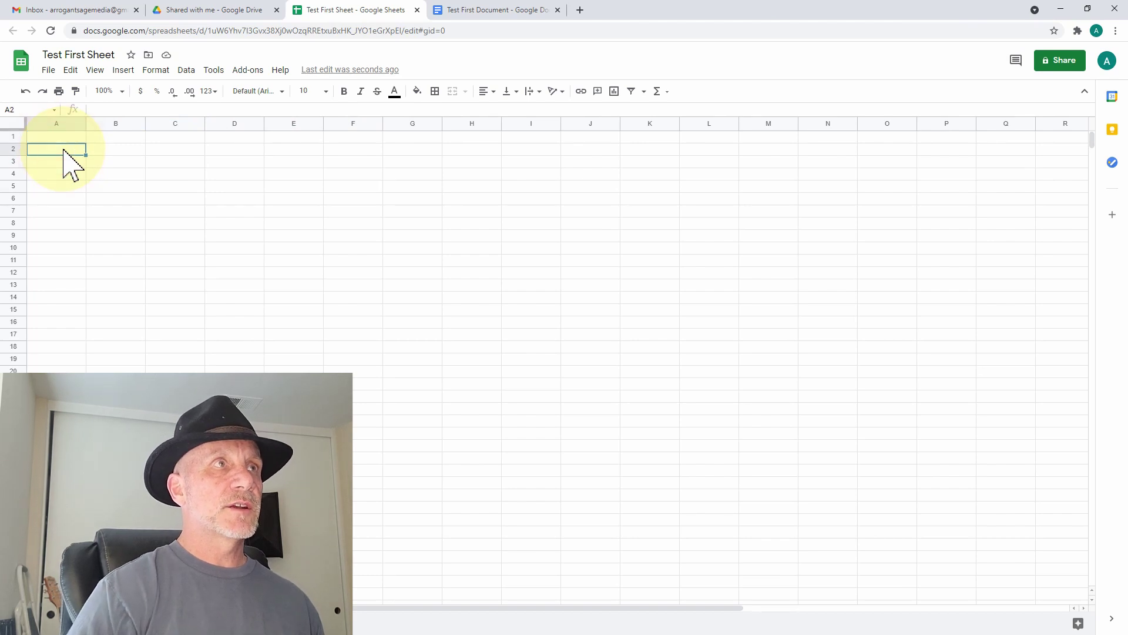
double_click(64, 150)
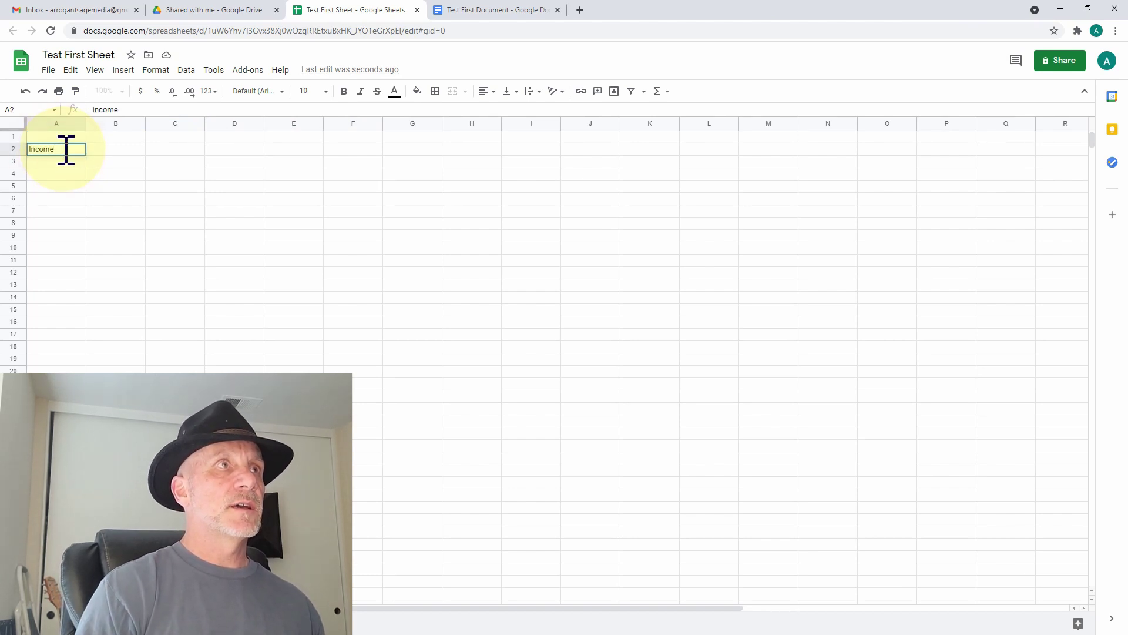
key("Return")
type("Consulting")
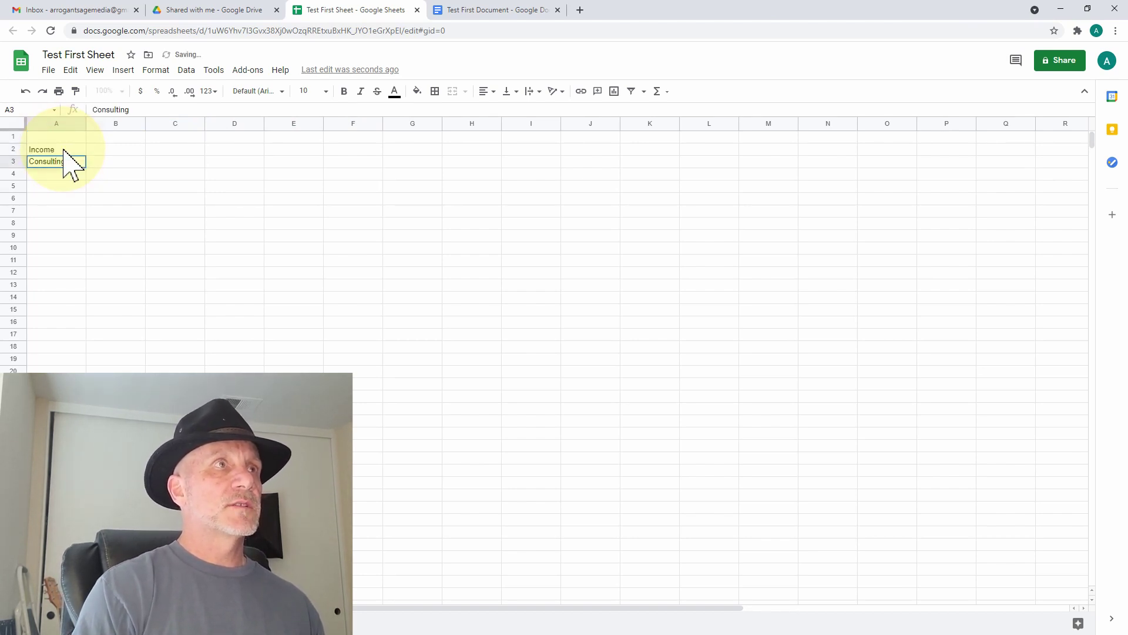
key("Return")
type("Salary")
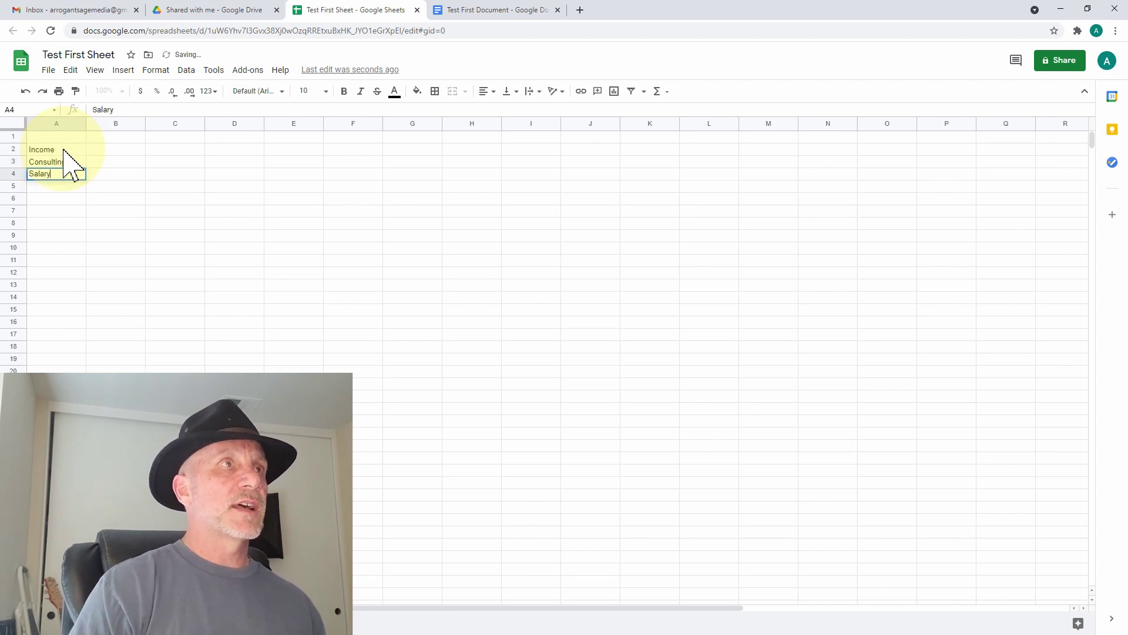
key("Return")
type("Stock")
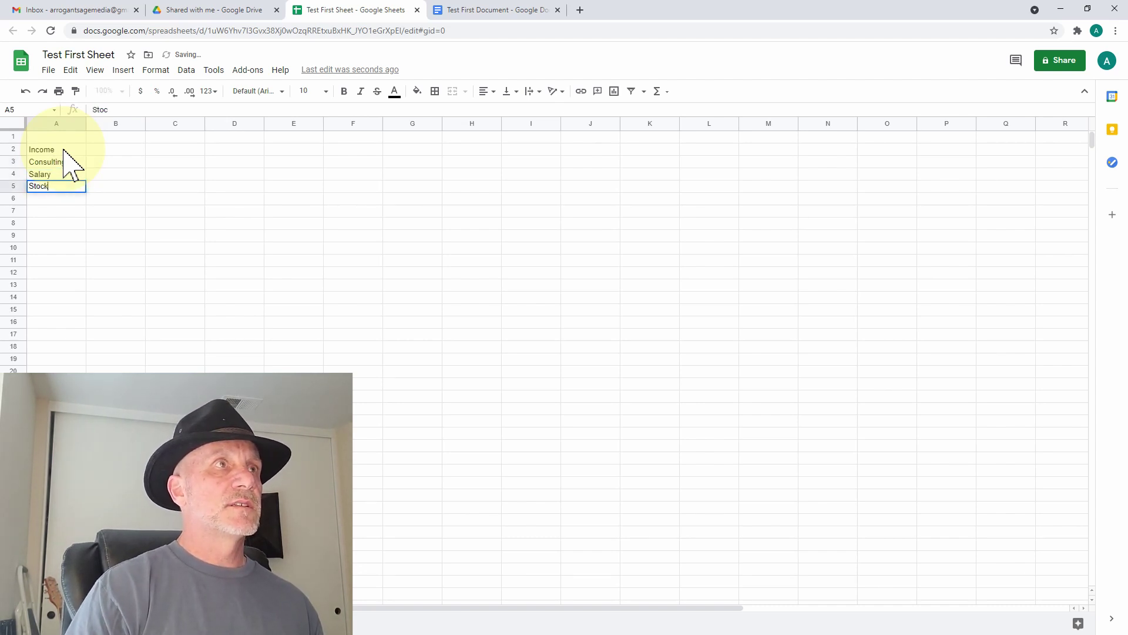
key("Return")
key("Return")
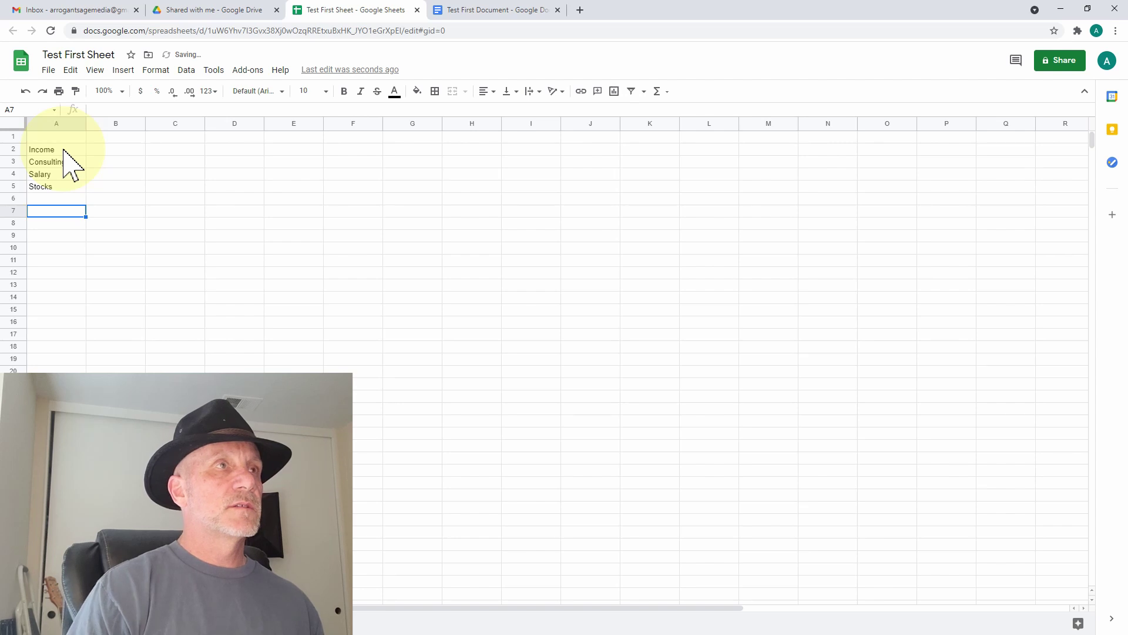
type("TOTAL")
key("Return")
key("Return")
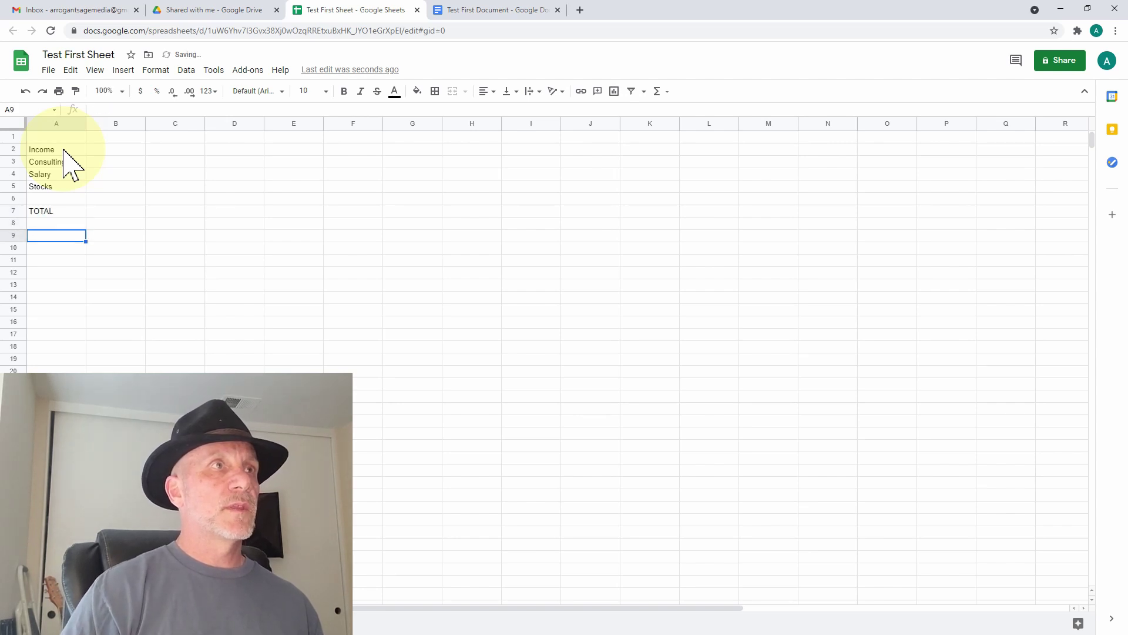
- Enter Expenses, Housing, Car, Supplies, Food and TOTAL below the income block in column A
type("Expenses")
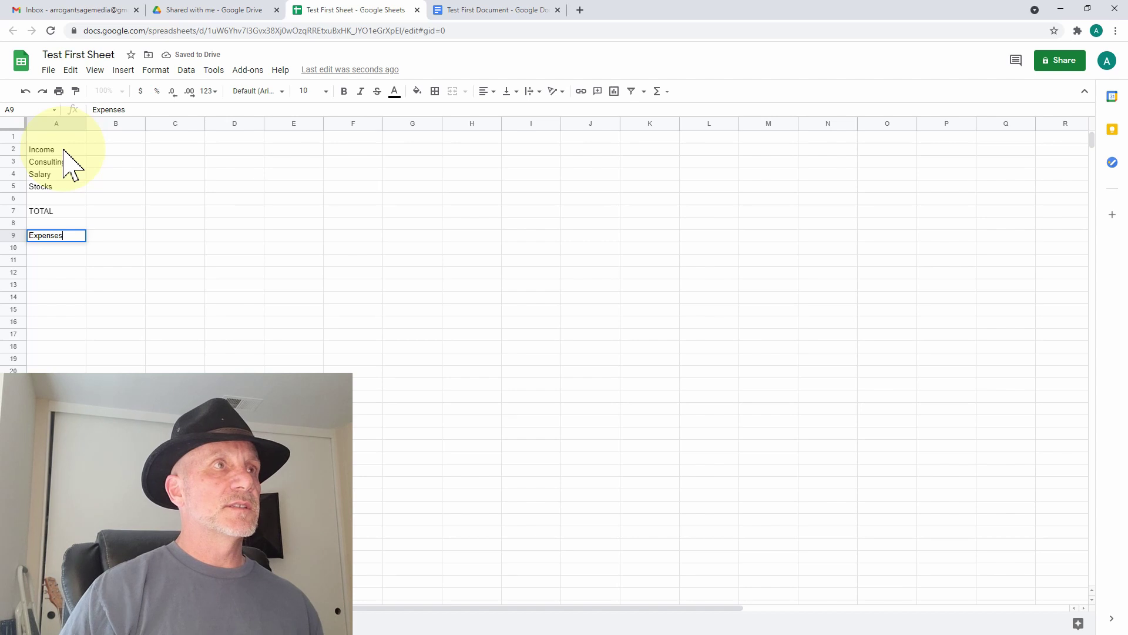
key("Tab")
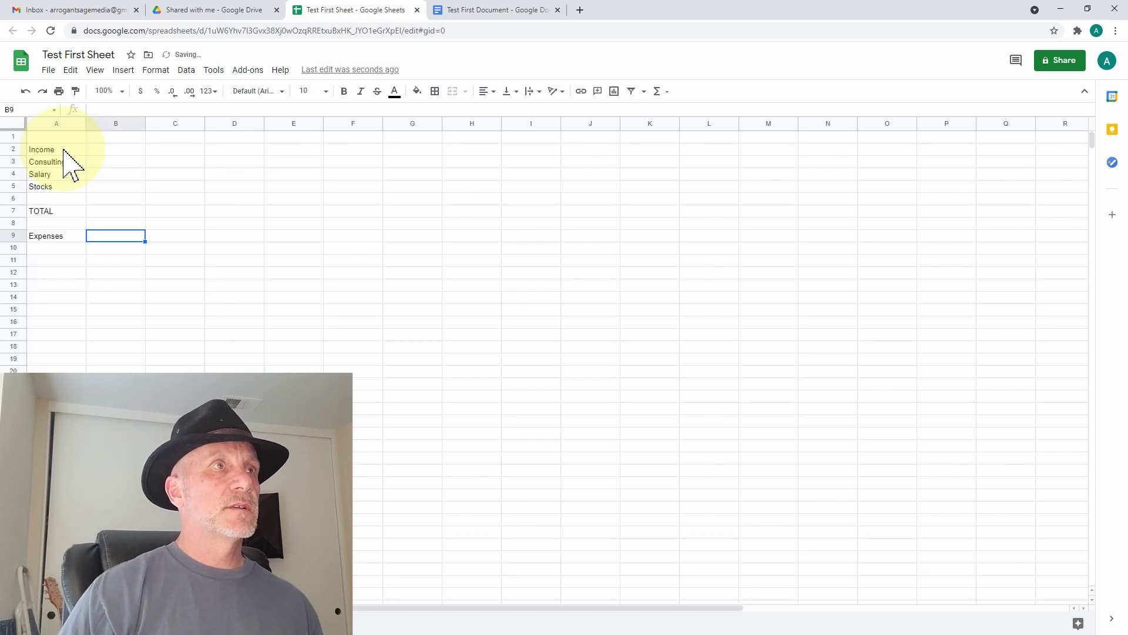
key("Return")
type("hou")
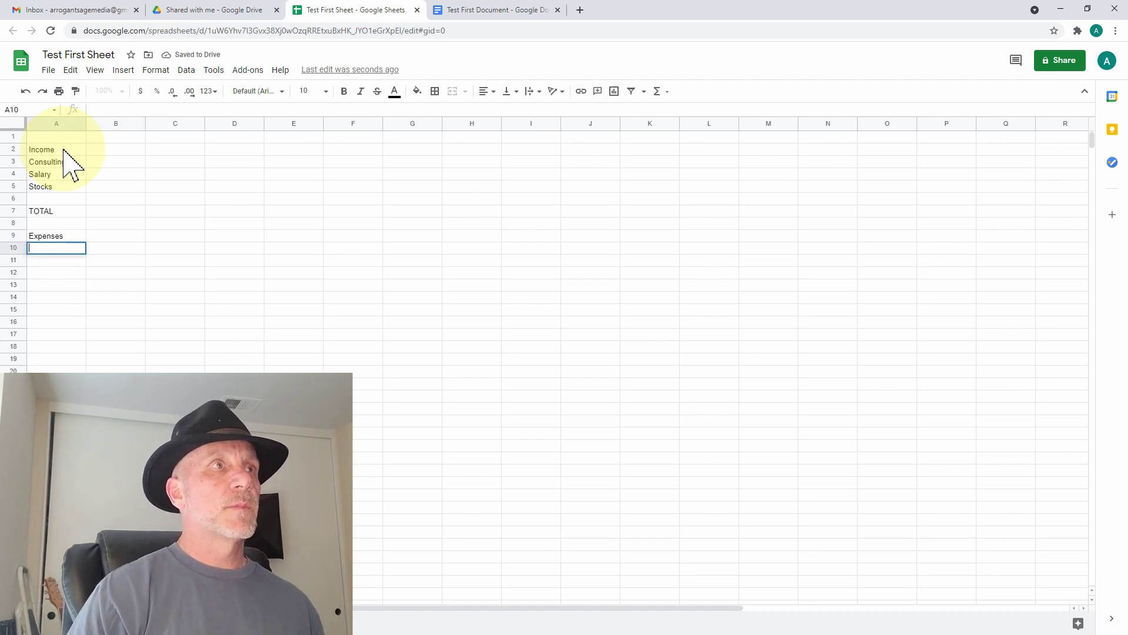
type("Housing")
key("Return")
type("Ca")
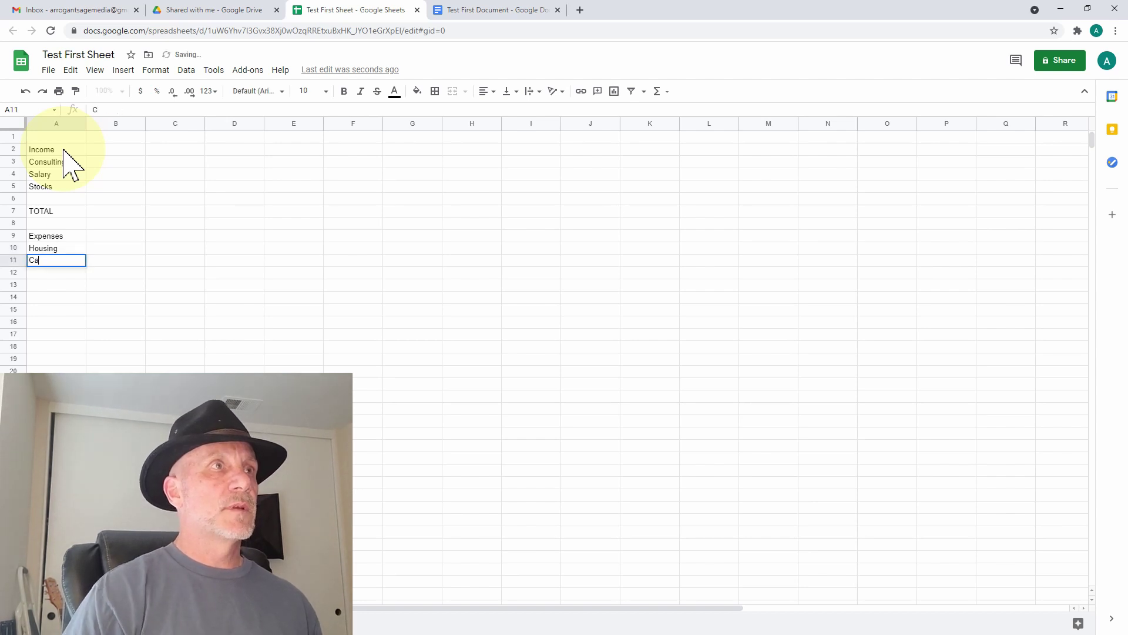
type("r")
key("Return")
type("Sup")
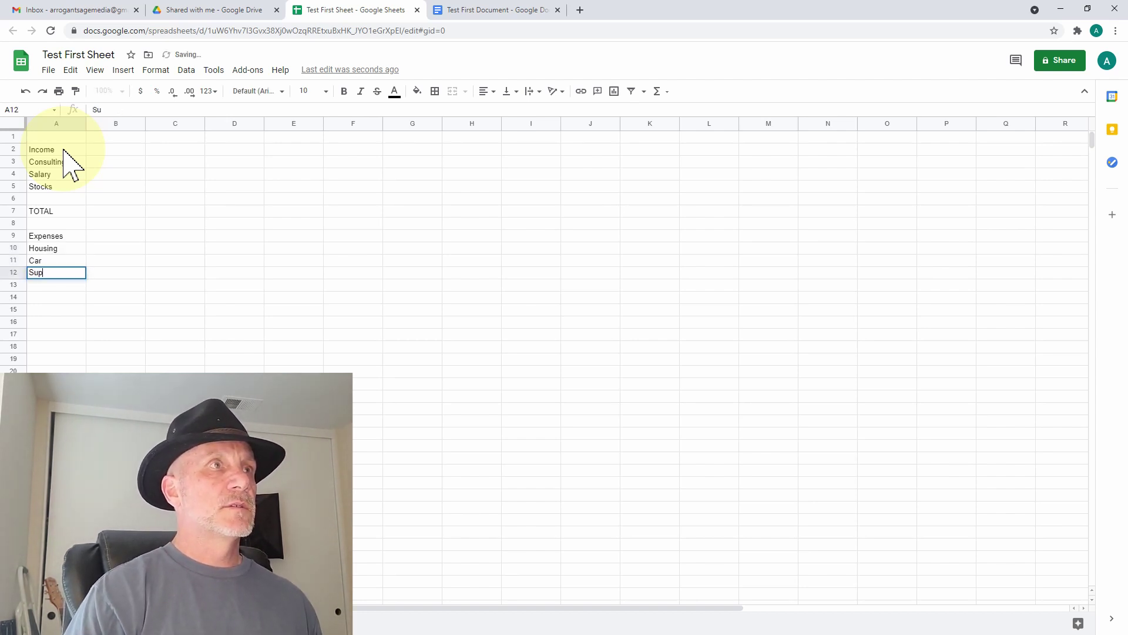
type("plies")
key("Return")
type("Foo")
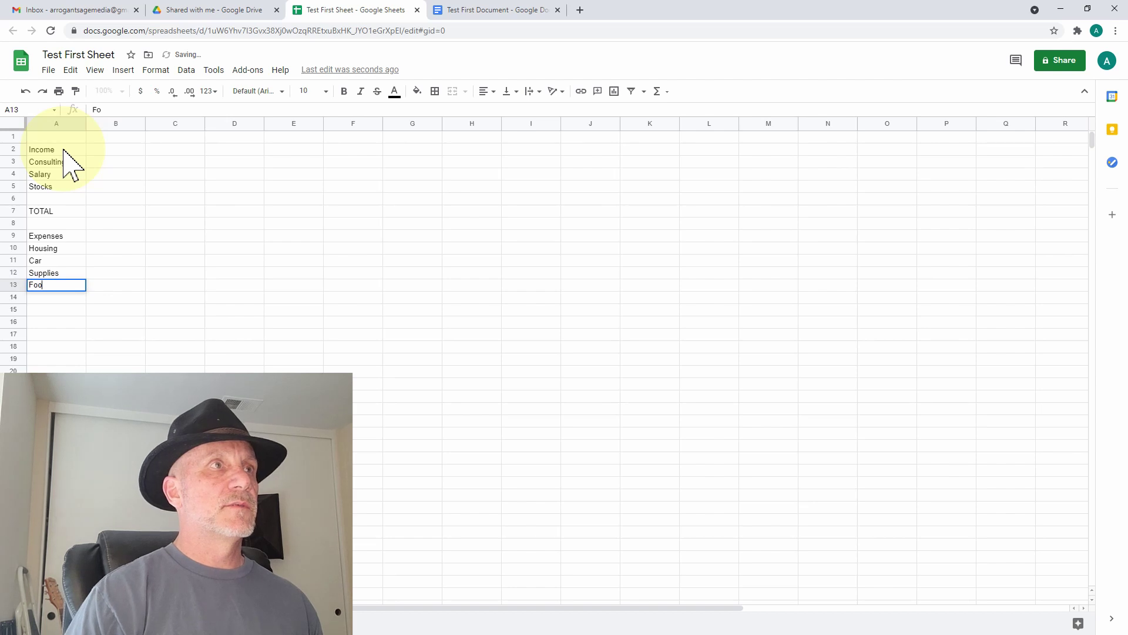
key("Return")
key("Return")
key("Return")
type("T")
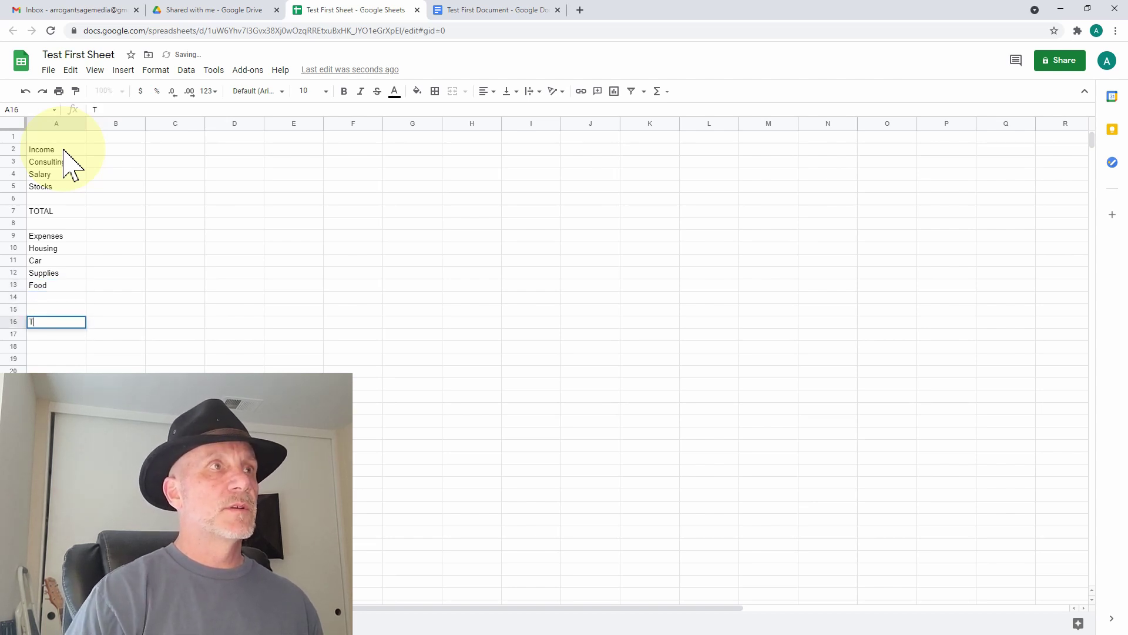
type("OTAL")
key("Tab")
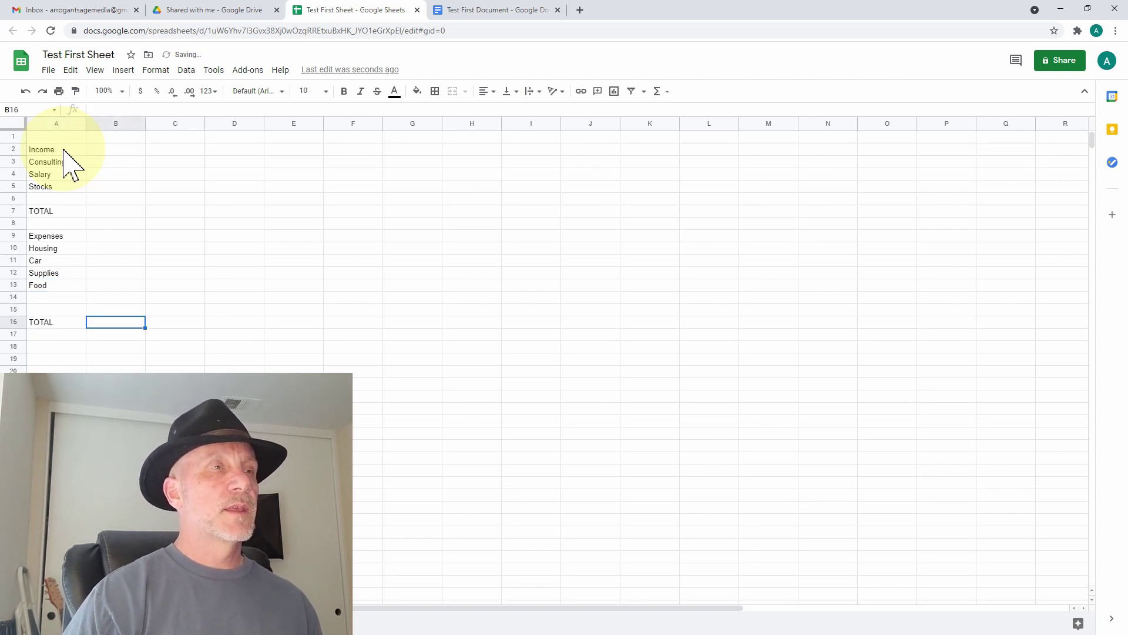
- Bold the Income and Expenses headings and both TOTAL cells
left_click(55, 151)
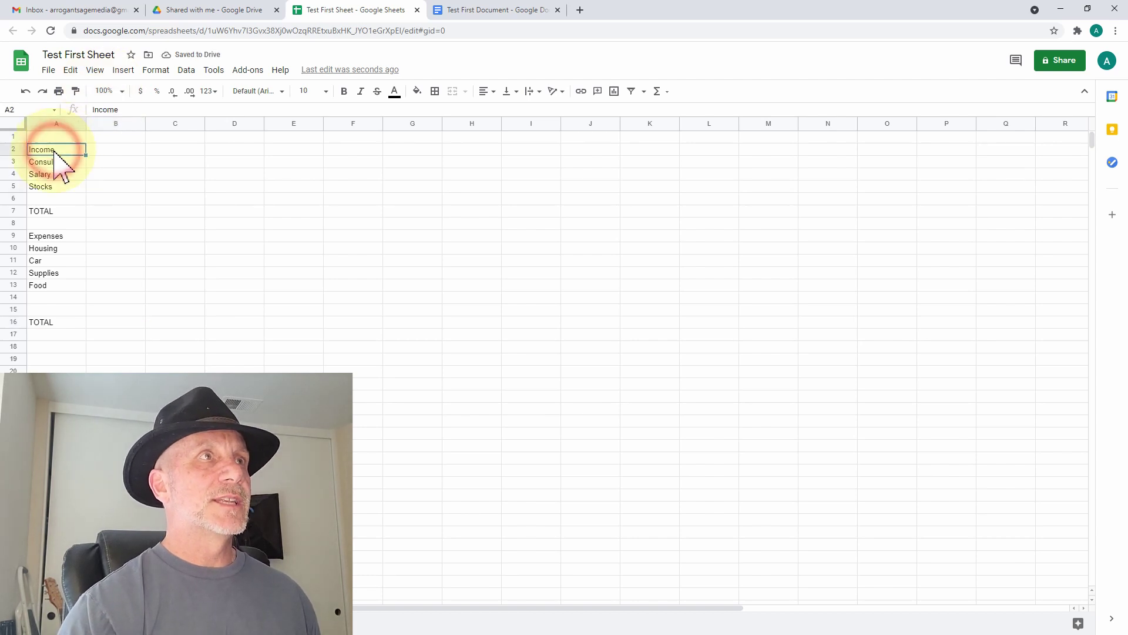
left_click(56, 235, "ctrl")
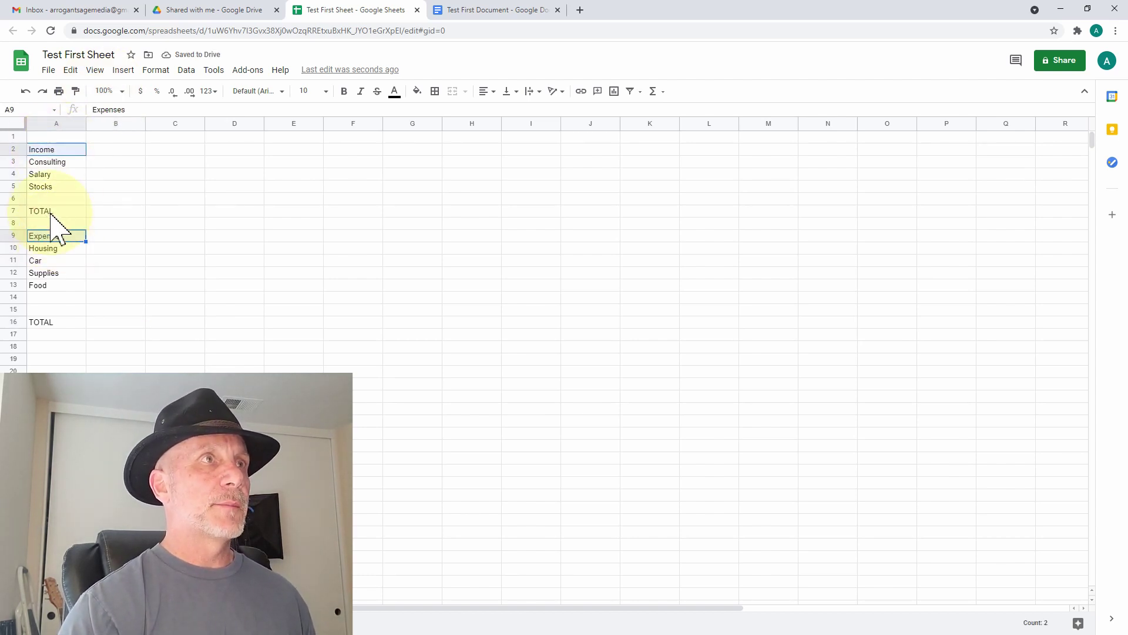
left_click(50, 212, "ctrl")
left_click(56, 323, "ctrl")
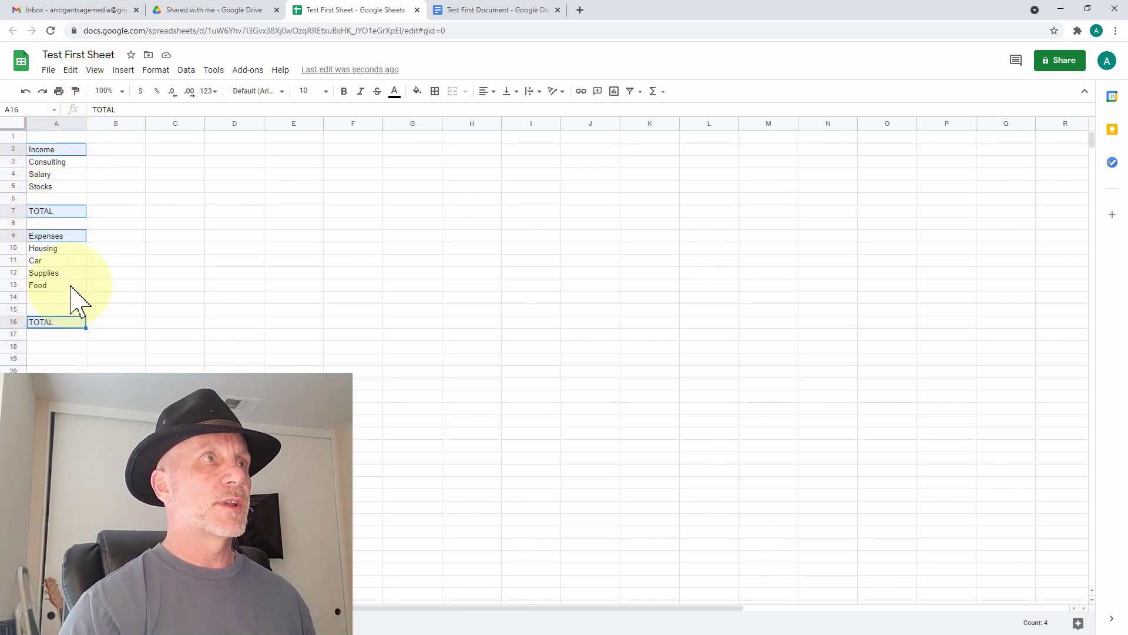
key("ctrl+b")
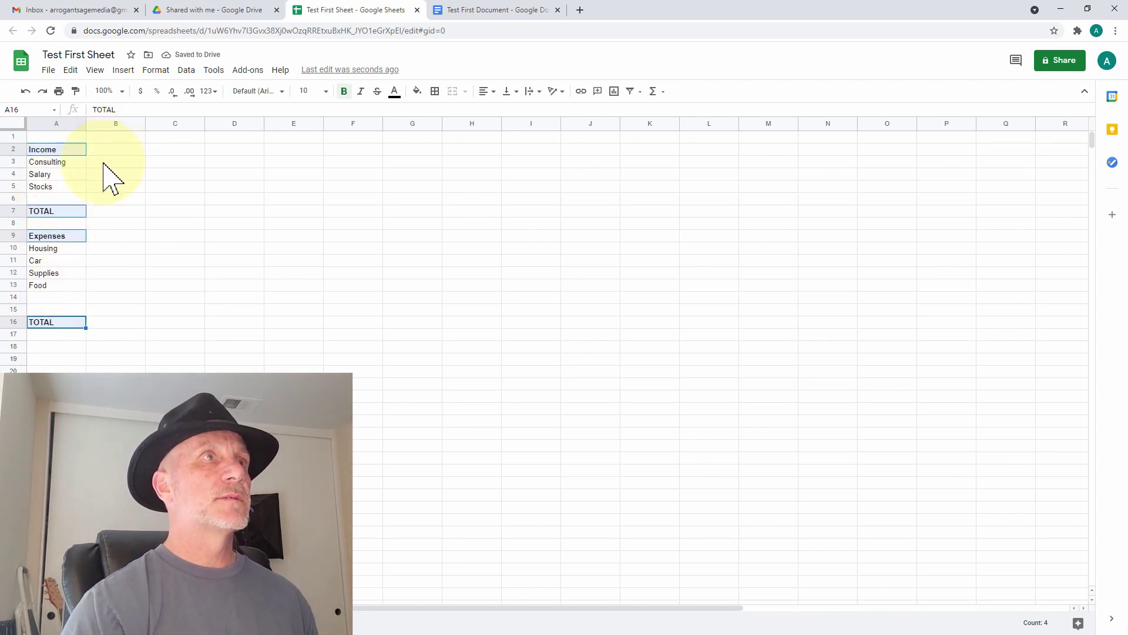
- Put =Sum(B3:B6) in B7 and =Sum(B10:B15) in B16 for the two TOTAL rows
left_click(106, 210)
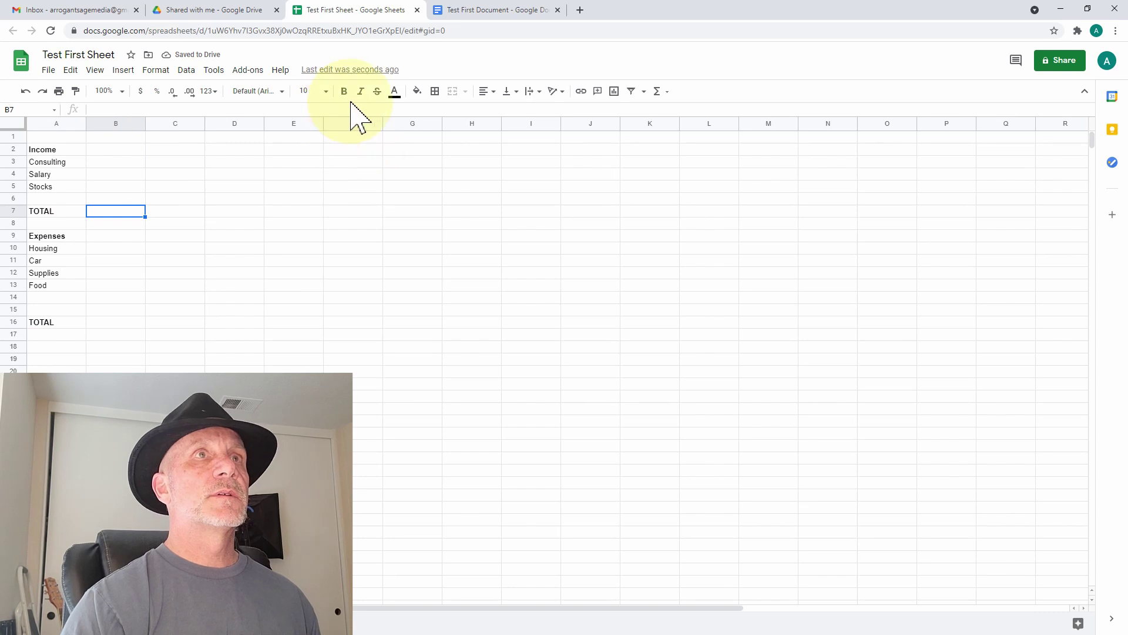
type("=")
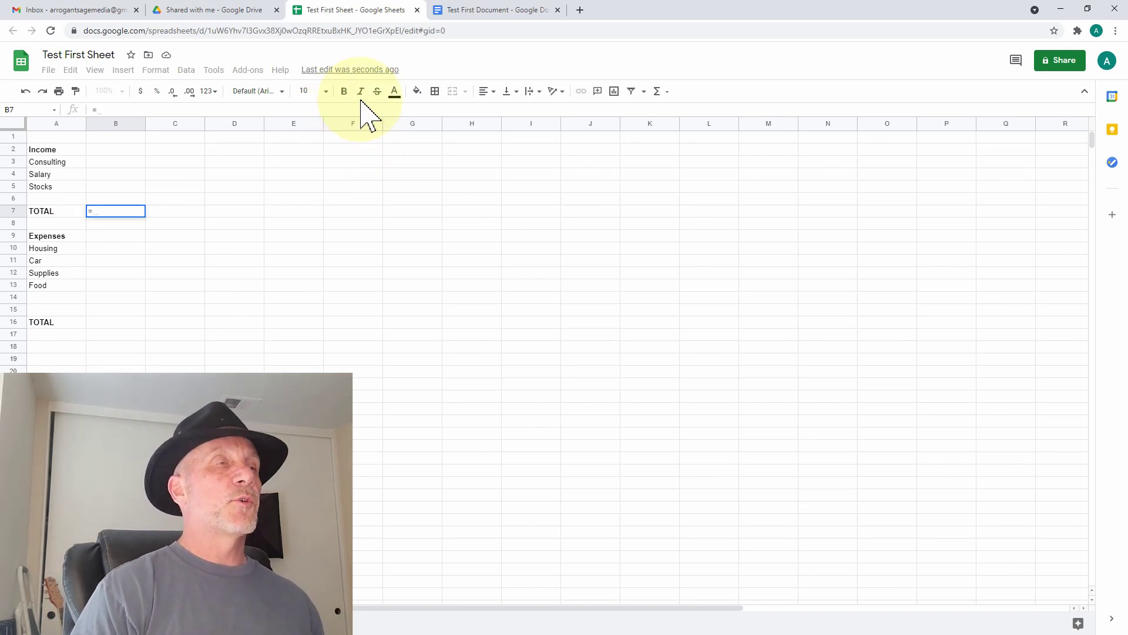
type("Sum(")
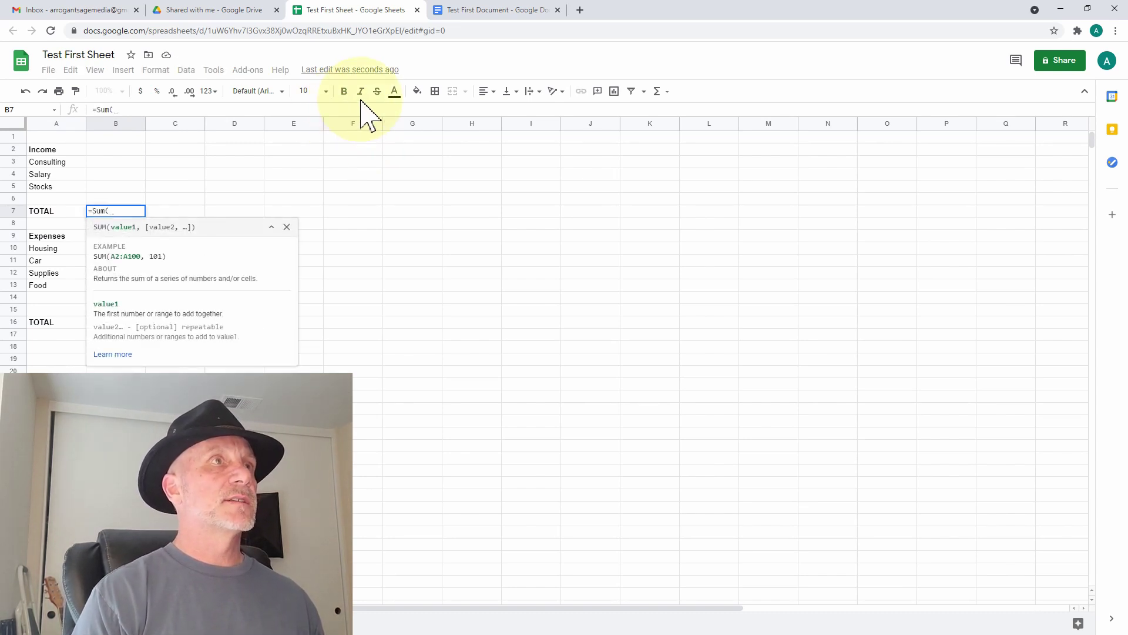
type("B3:B6")
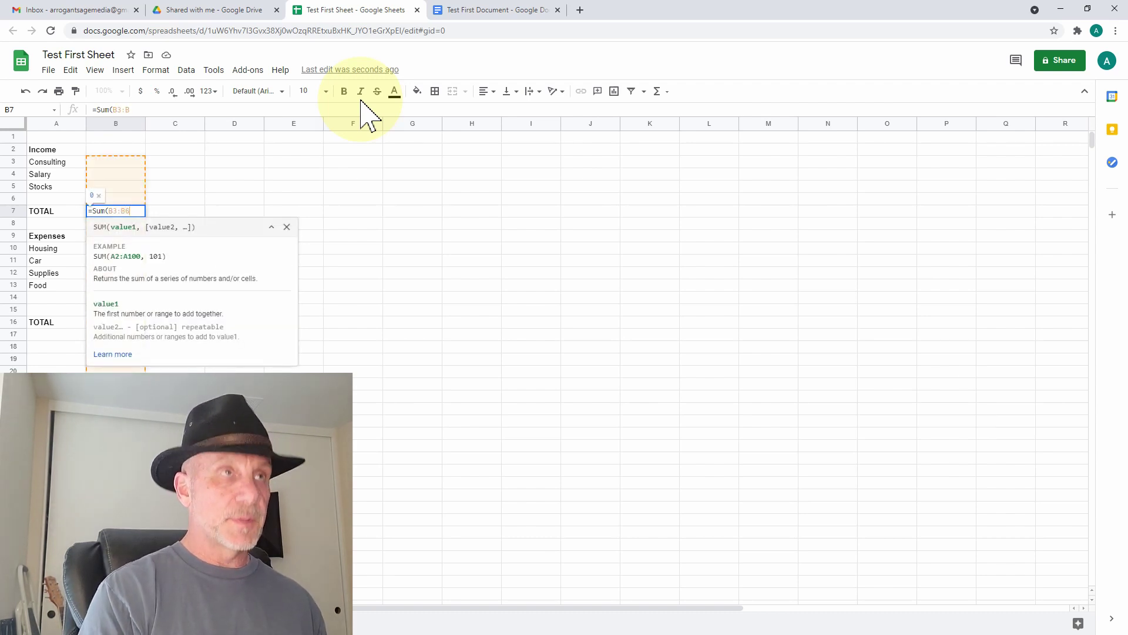
type(")")
key("Return")
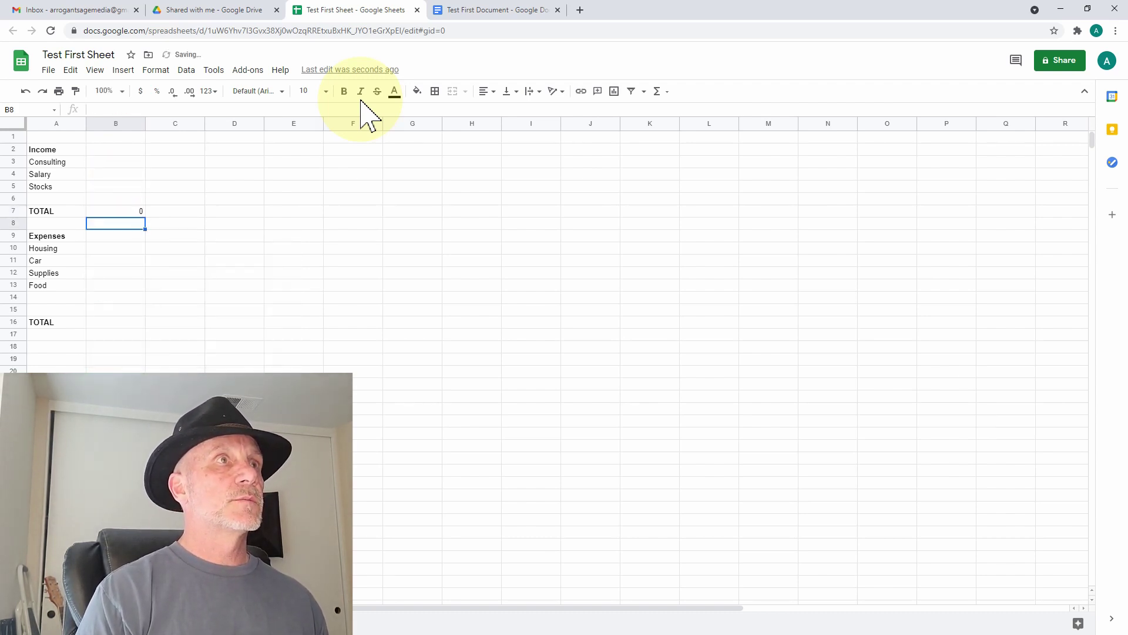
key("Down")
key("Down")
key("Down")
key("Down")
key("Down")
key("Down")
key("Down")
key("Down")
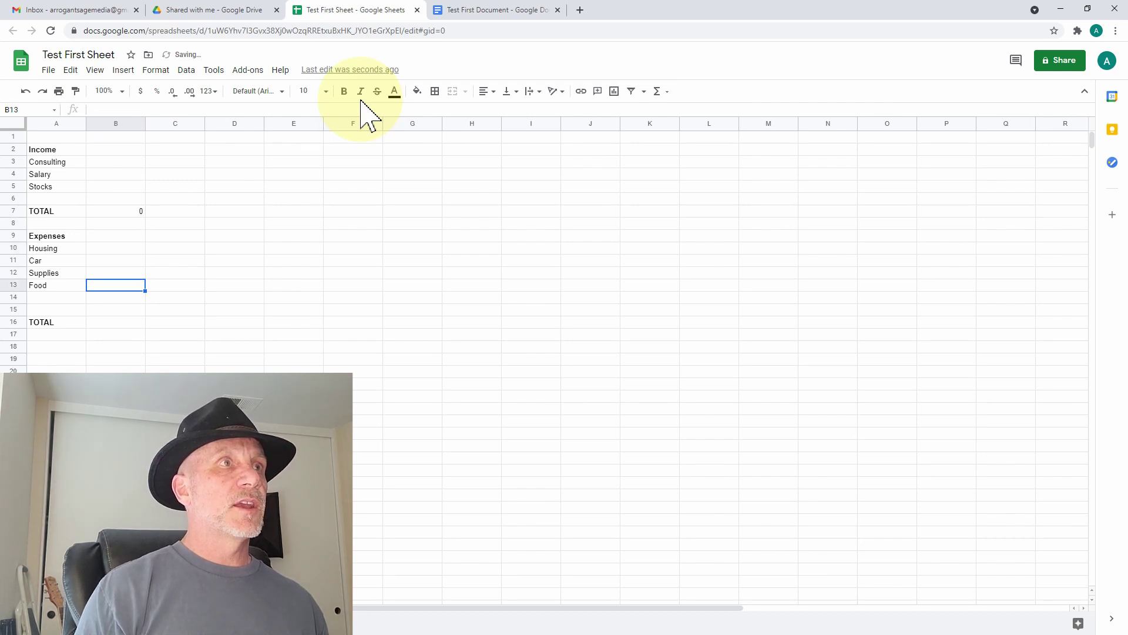
type("=Sum(")
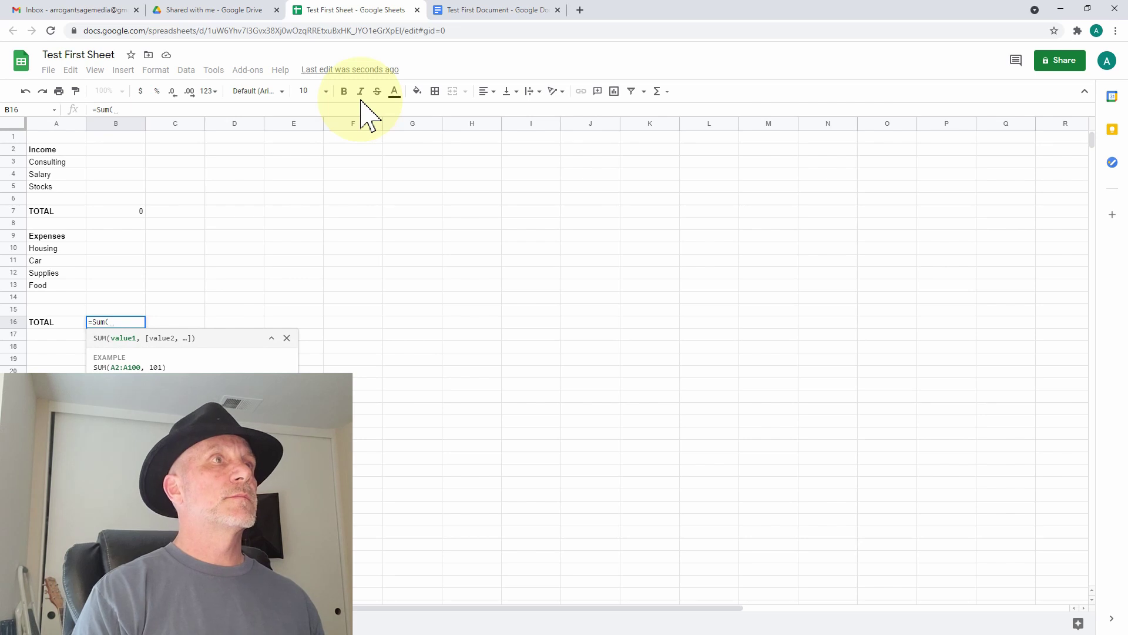
type("B")
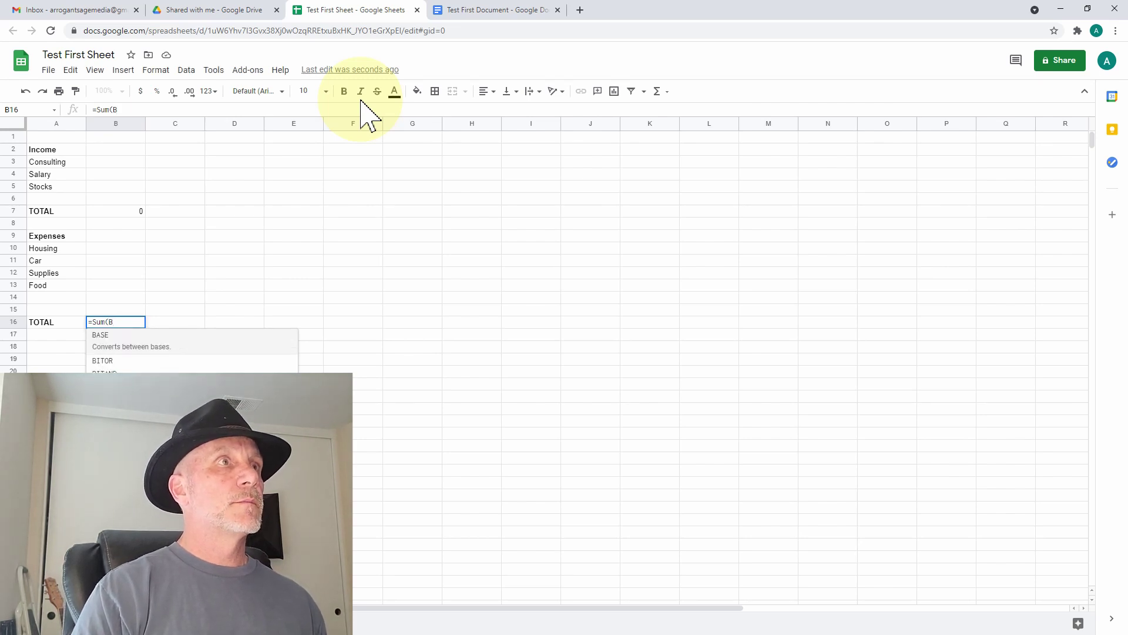
type("10:B")
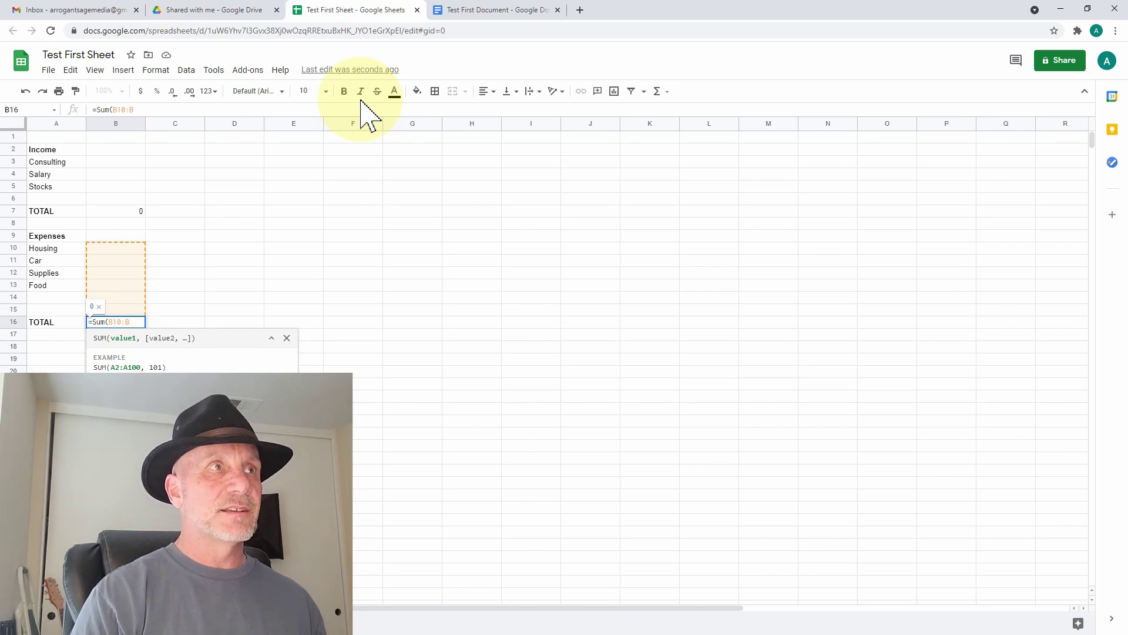
type("15")
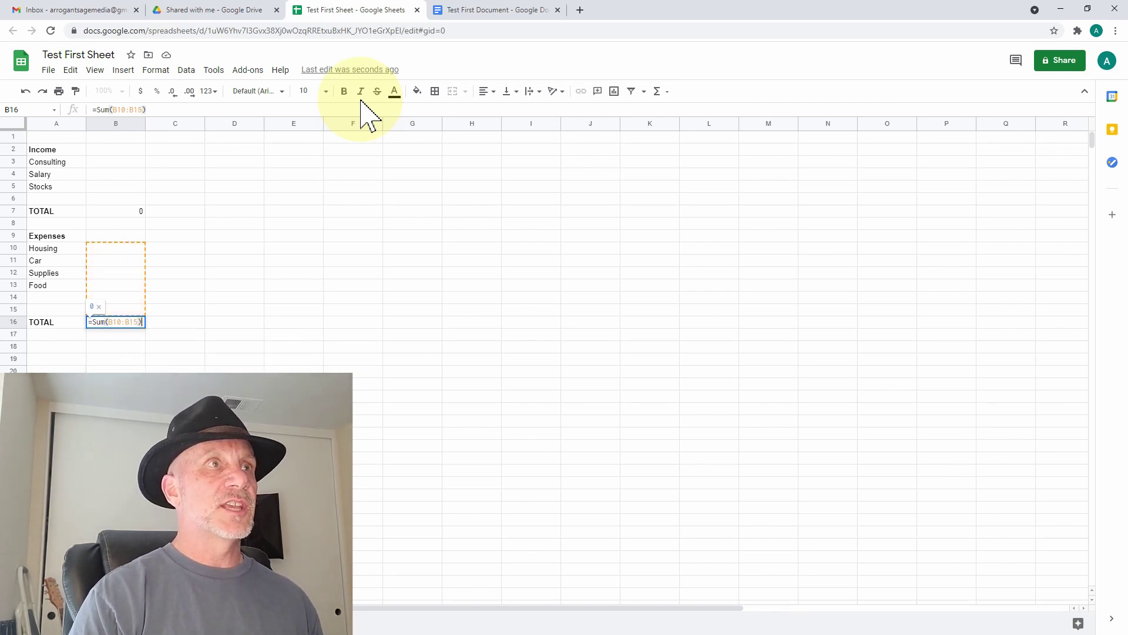
key("Return")
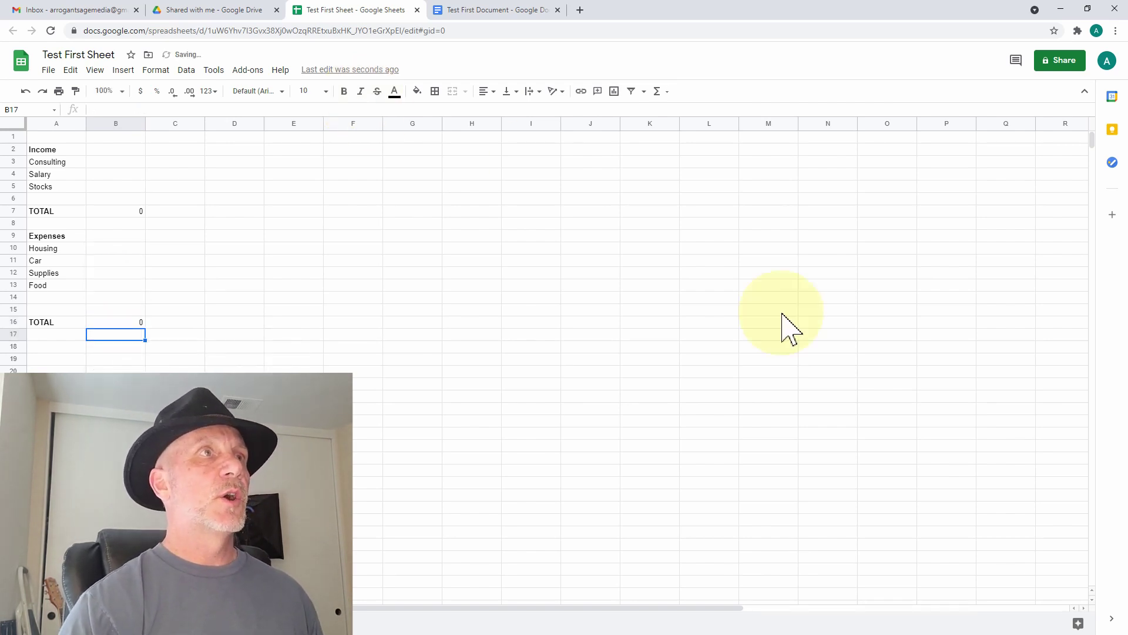
left_click(109, 163)
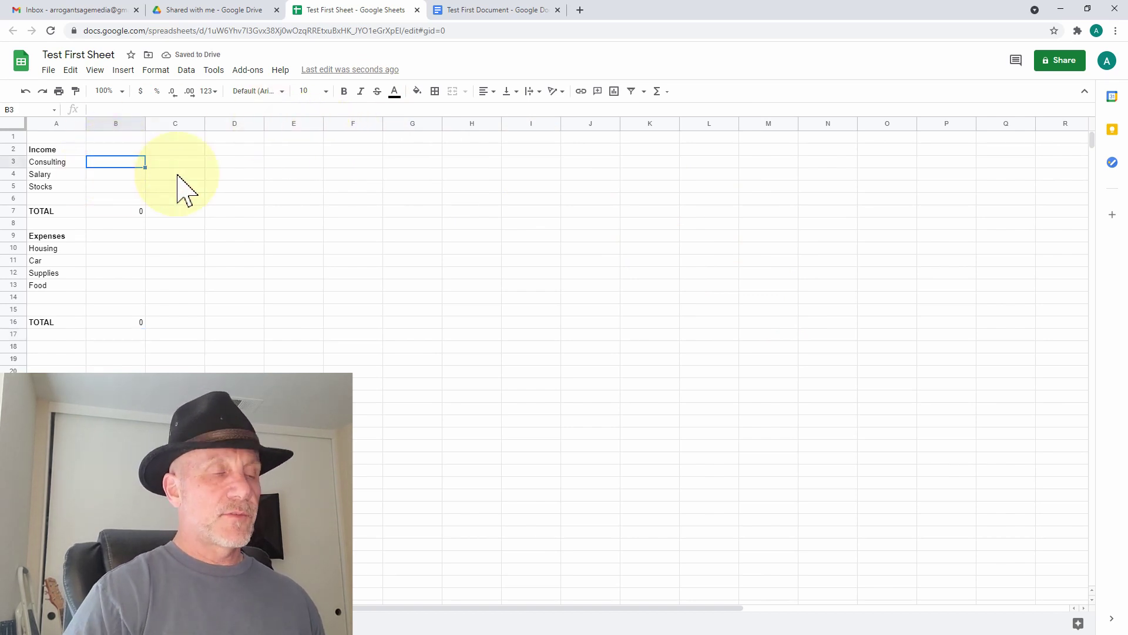
- Add bold month headers Jan, Feb and Mar in B1:D1
key("Up")
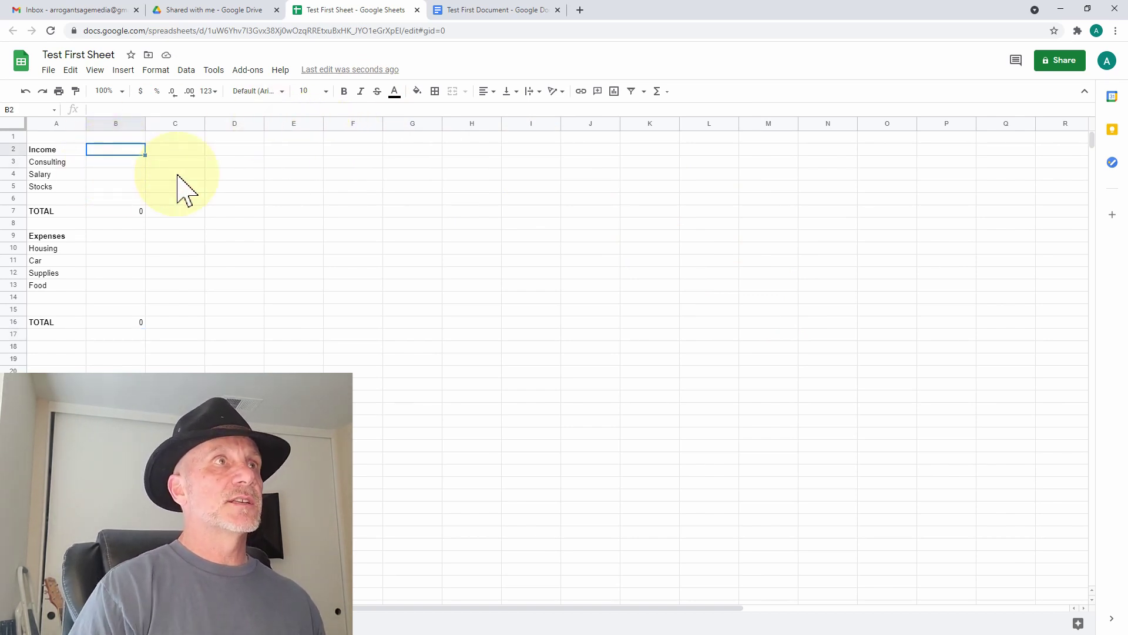
key("Up")
type("J")
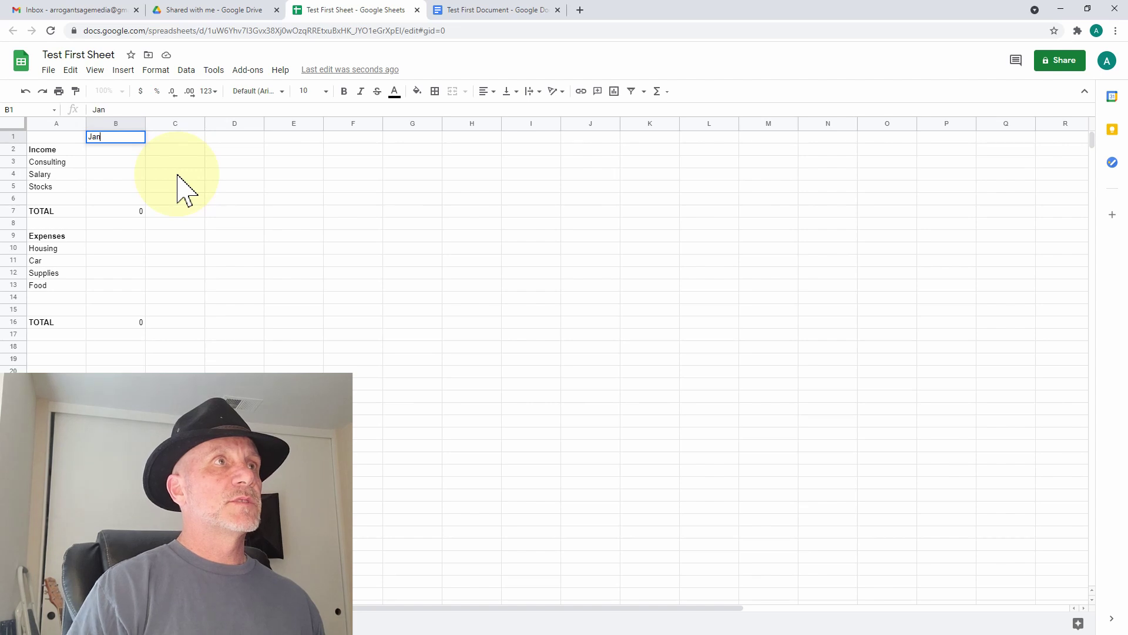
key("Tab")
type("Fe")
key("Tab")
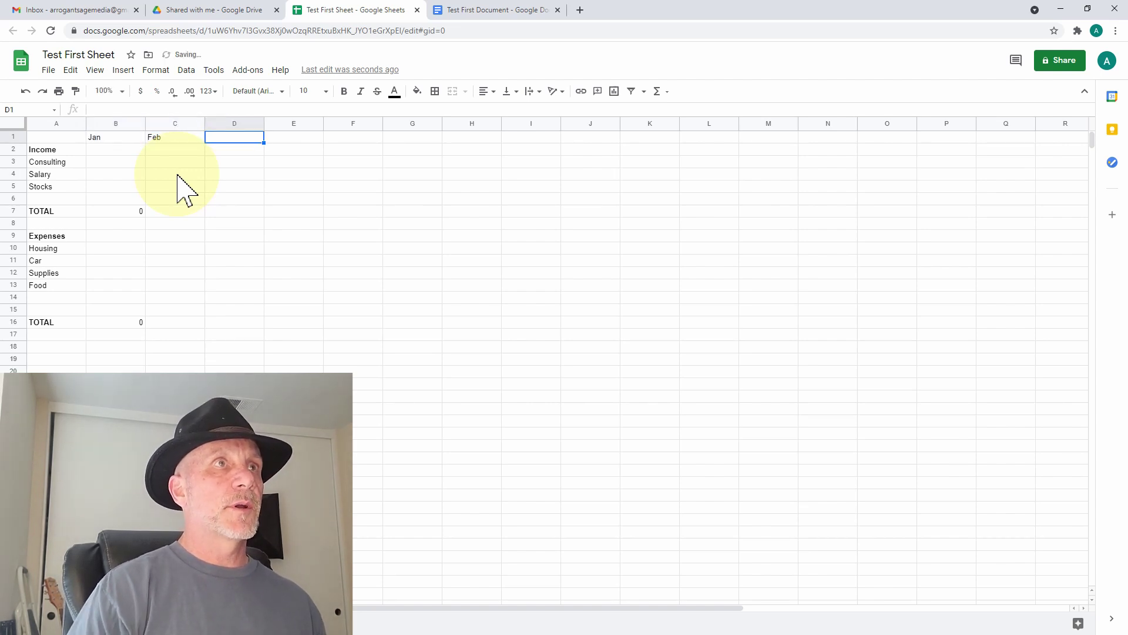
type("Mar")
key("Return")
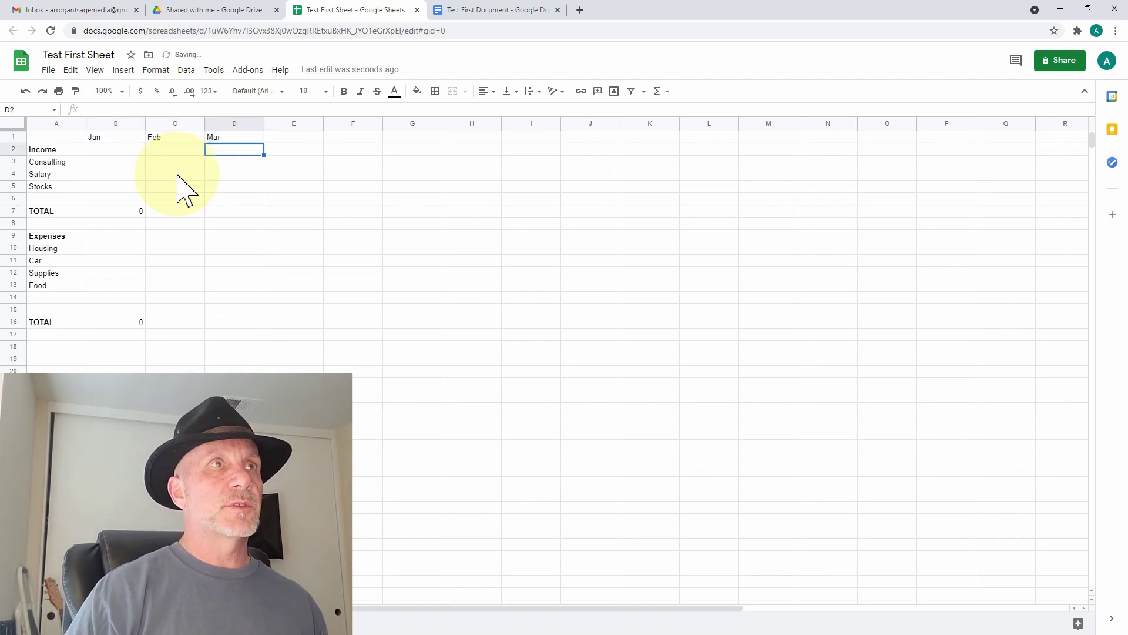
key("Up")
key("shift+Left")
key("shift+Left")
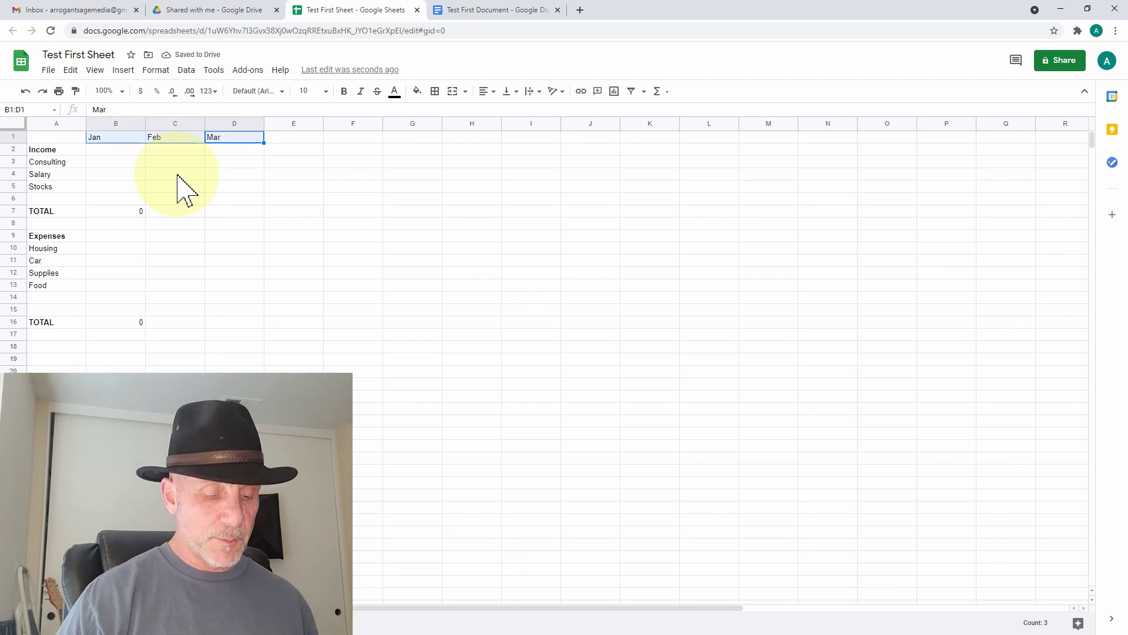
key("ctrl+b")
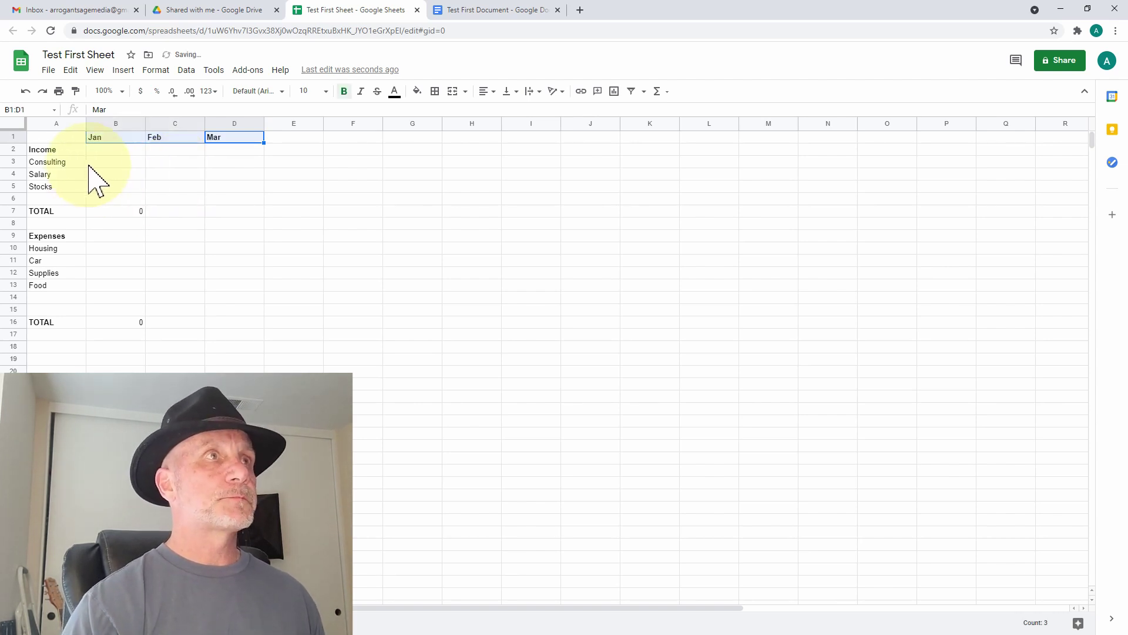
- Enter January income of 5000, 2000 and 1500 in B3:B5
left_click(106, 164)
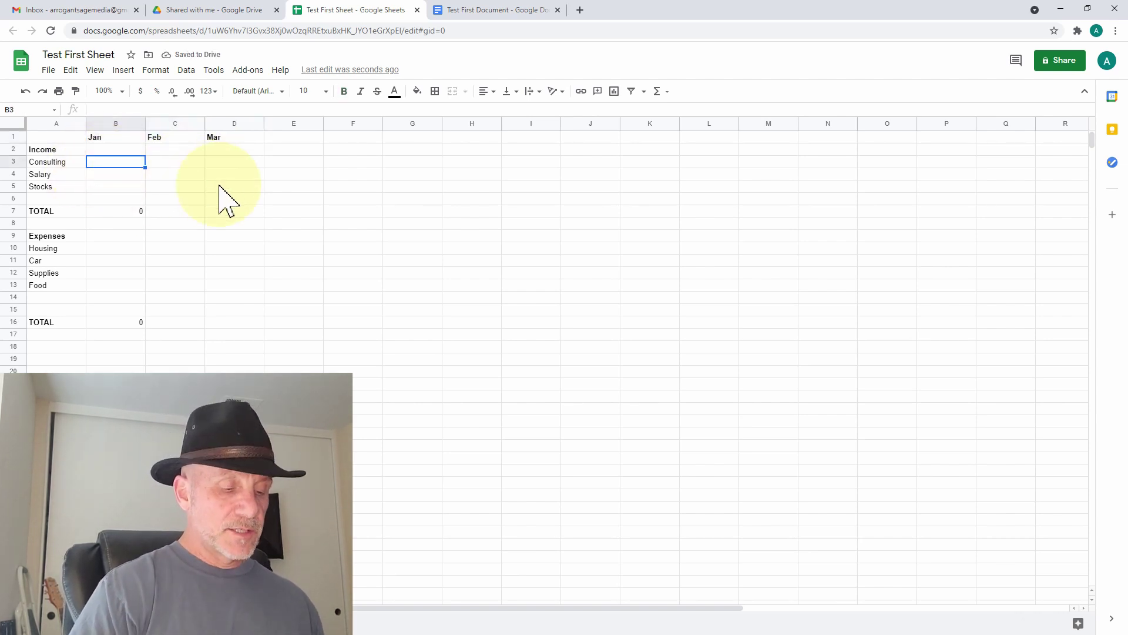
type("1")
key("Escape")
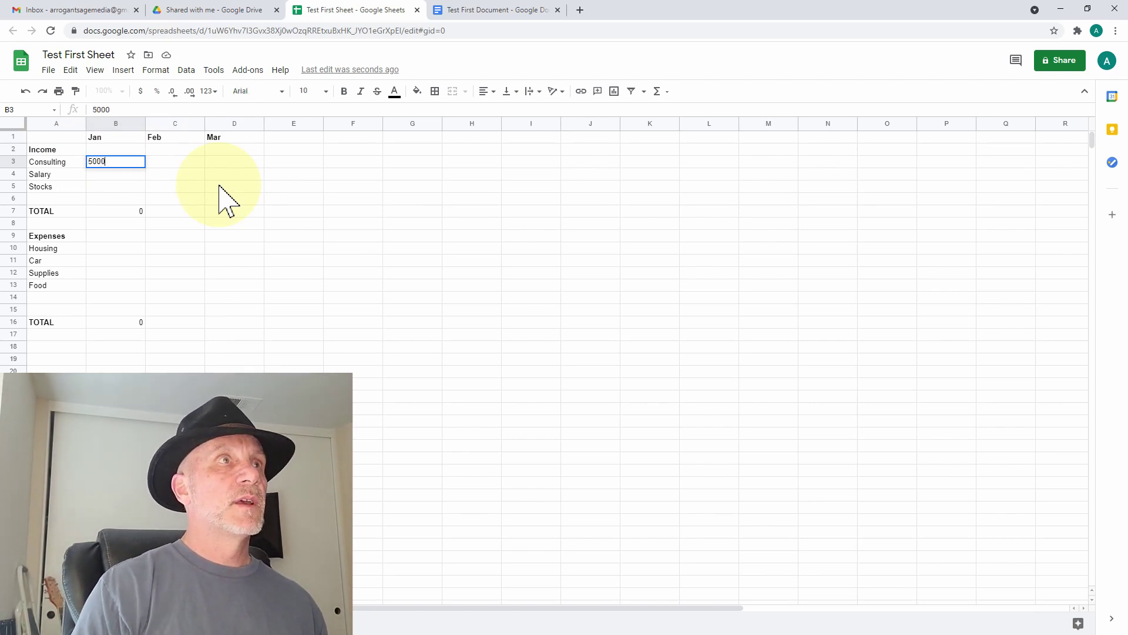
key("Return")
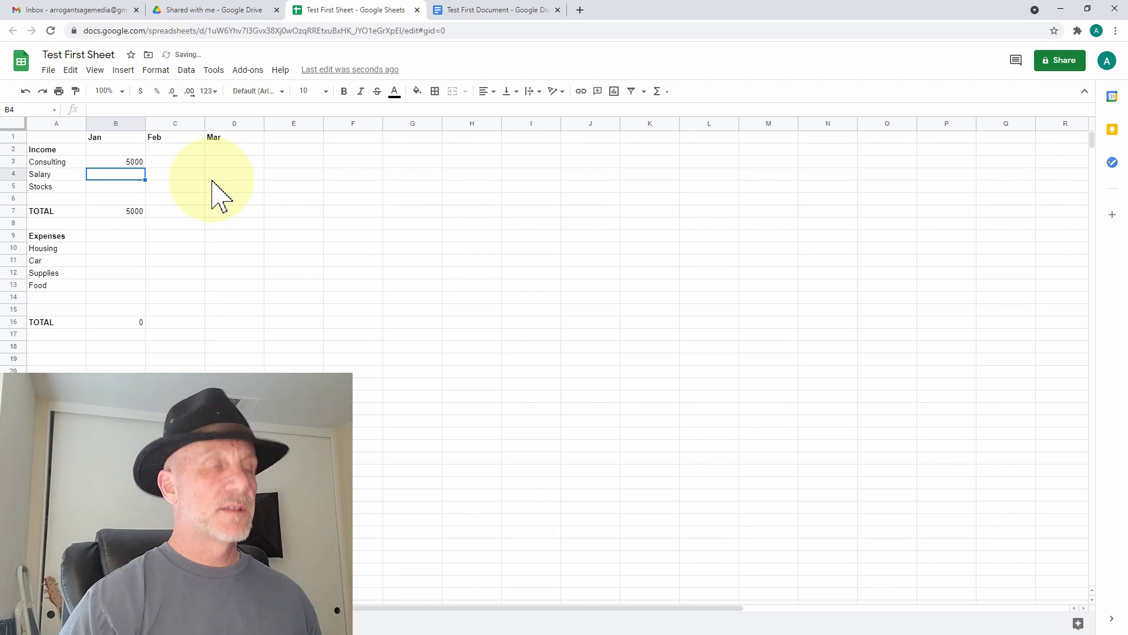
type("2000")
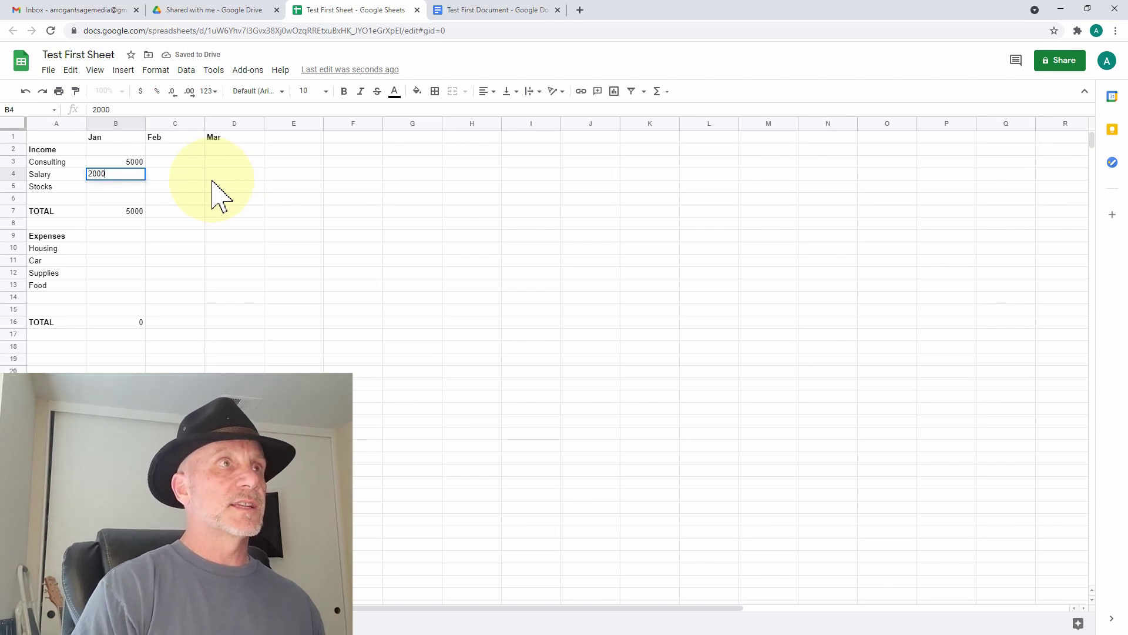
key("Return")
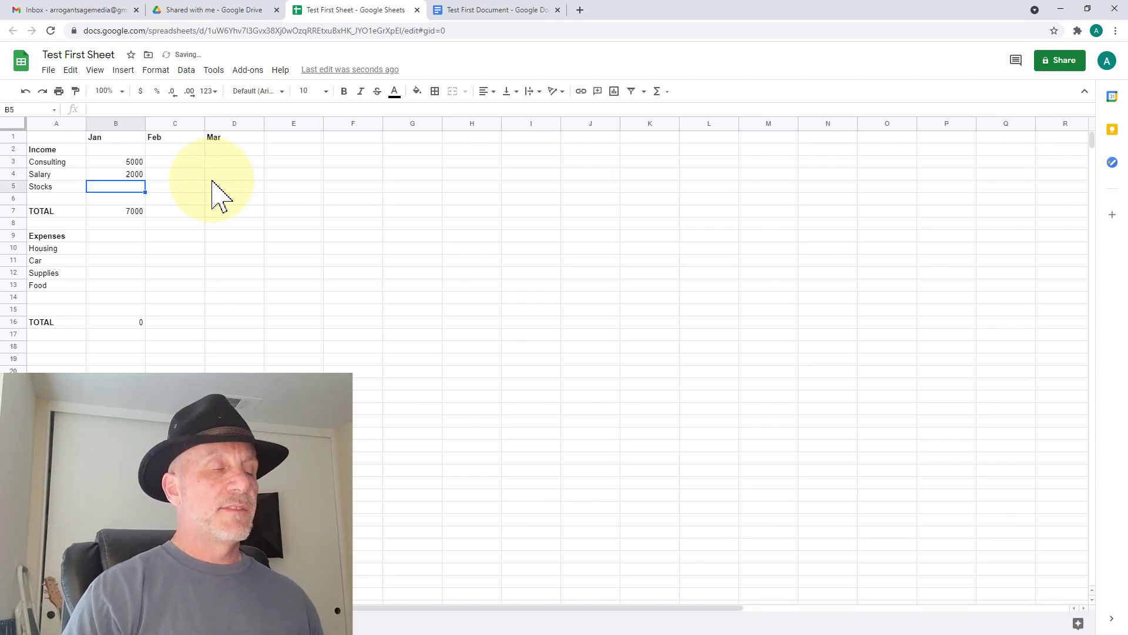
type("1500")
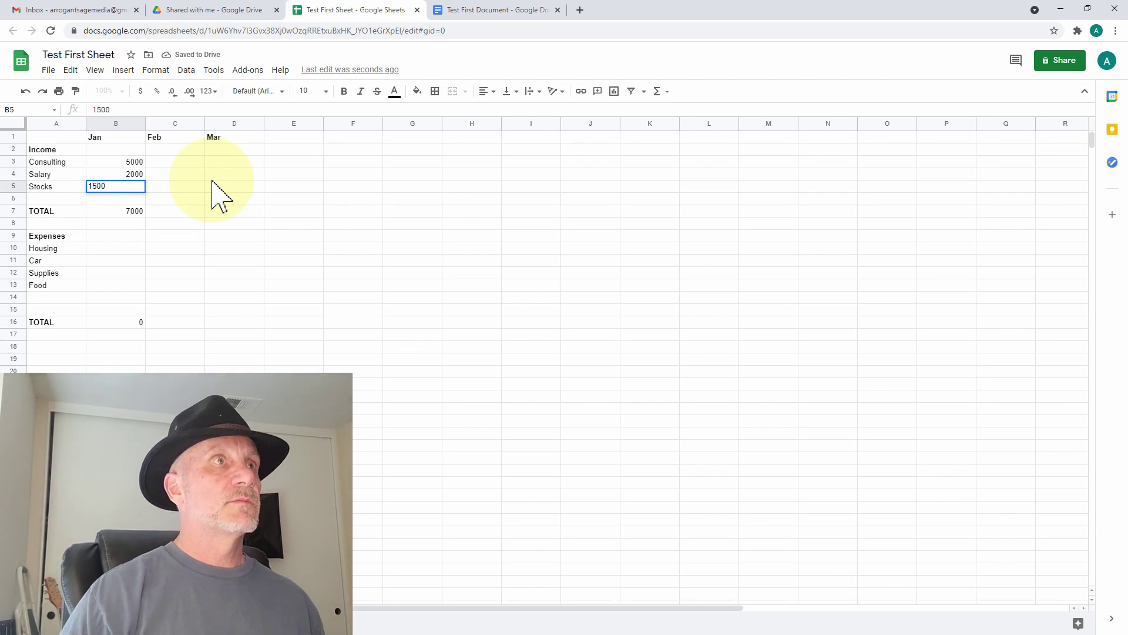
key("Return")
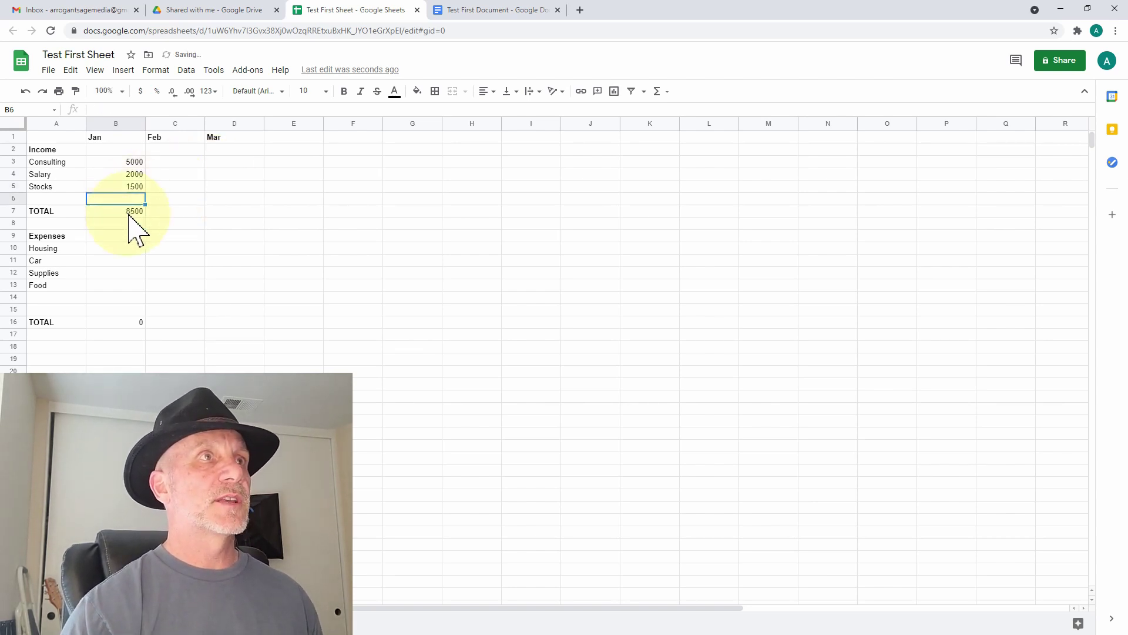
left_click(134, 212)
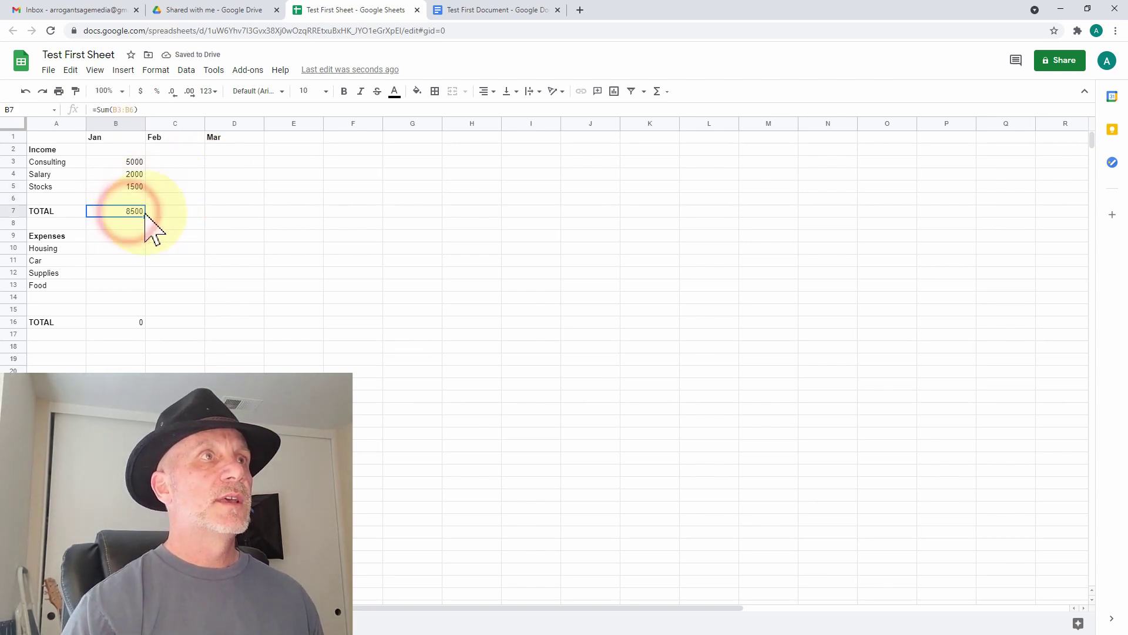
- Enter January expenses of 1500, 600, 1000 and 600 in B10:B13, totalling 3700
left_click(102, 247)
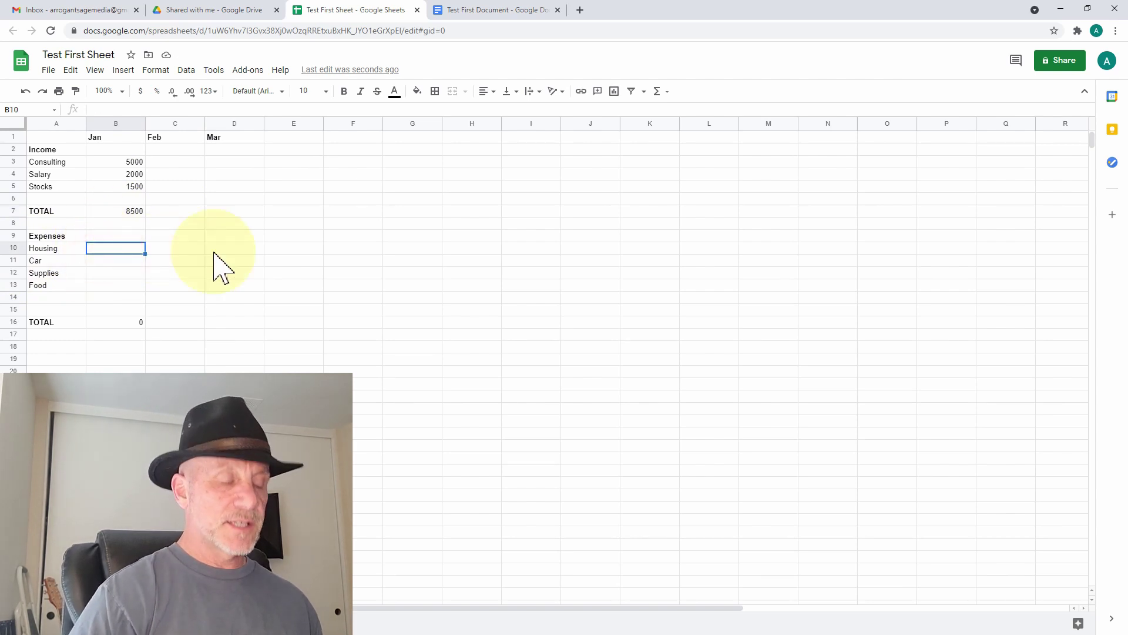
type("1500")
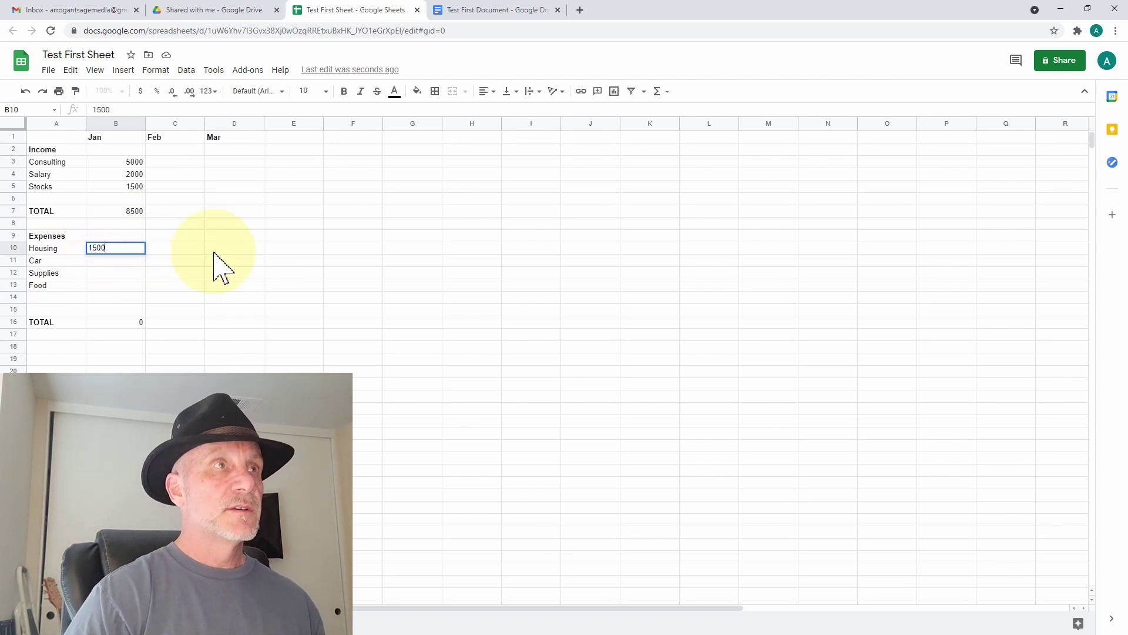
key("Return")
key("Up")
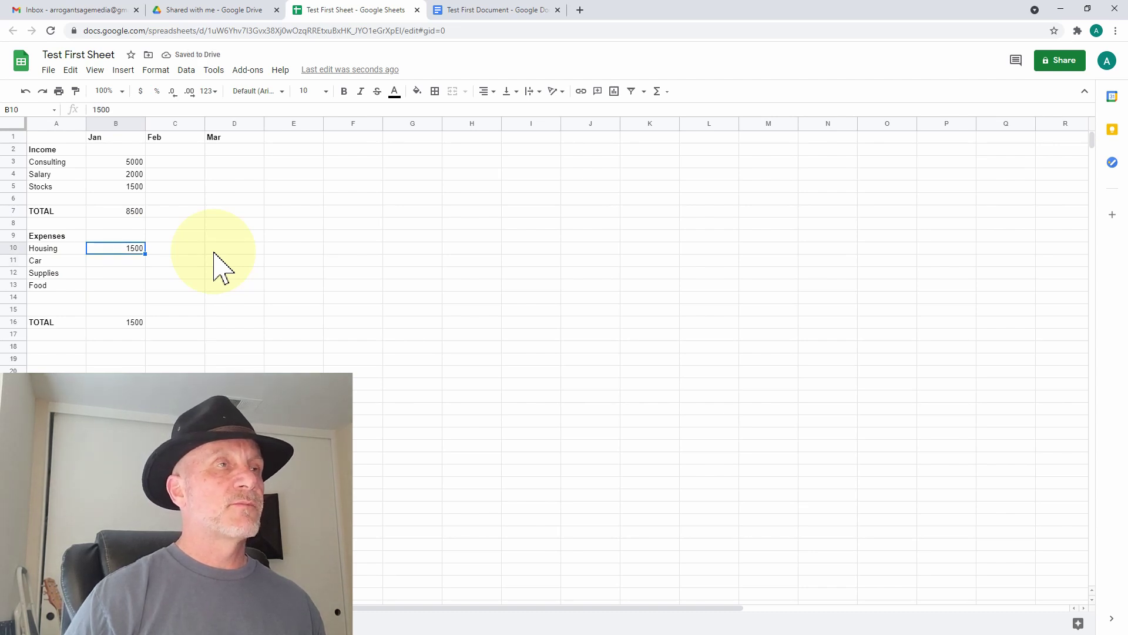
key("Down")
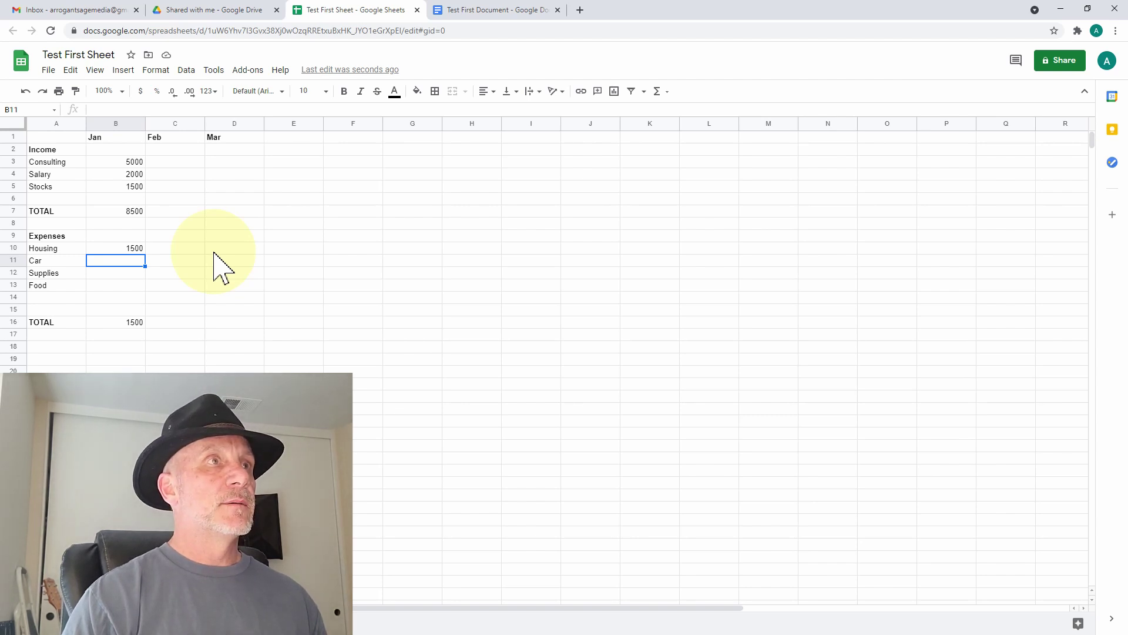
type("600")
key("Return")
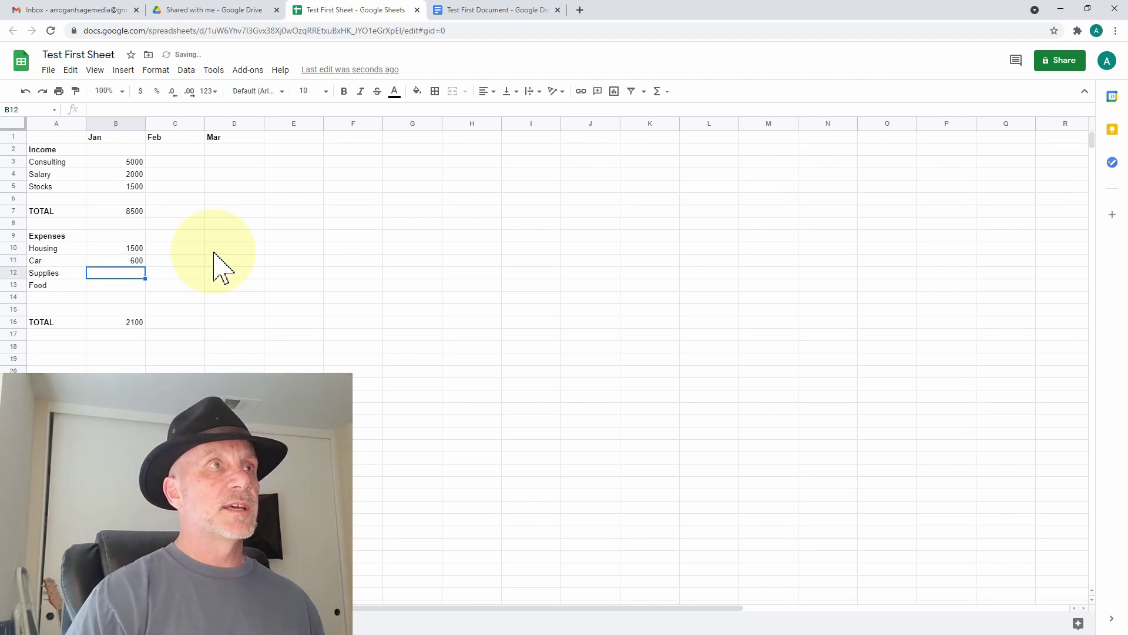
type("100")
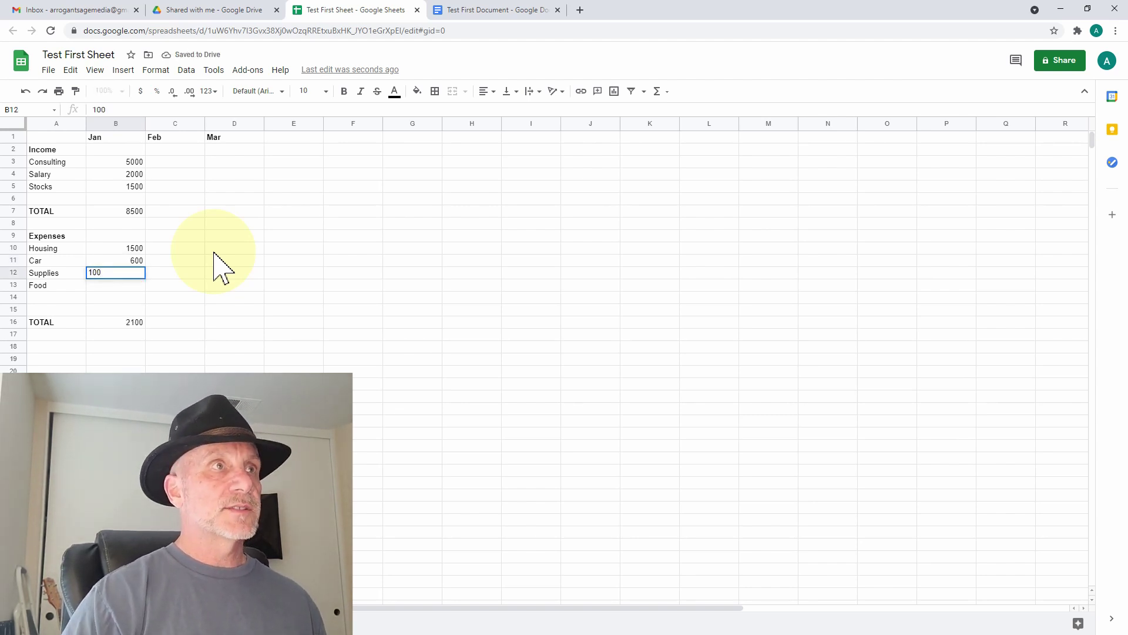
type("0")
key("Return")
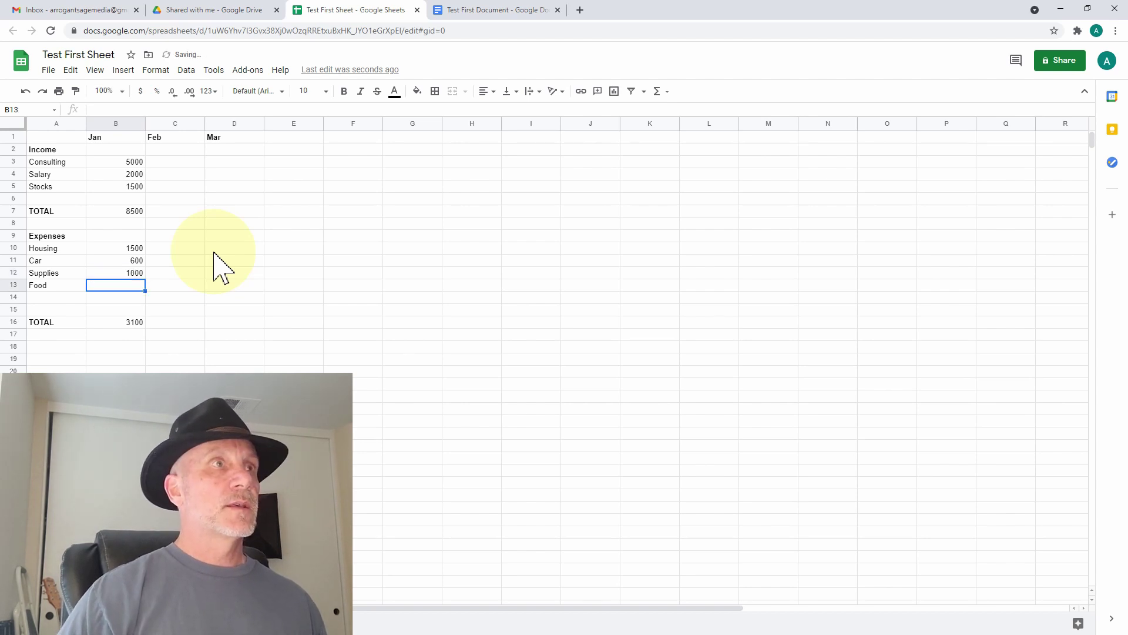
type("600")
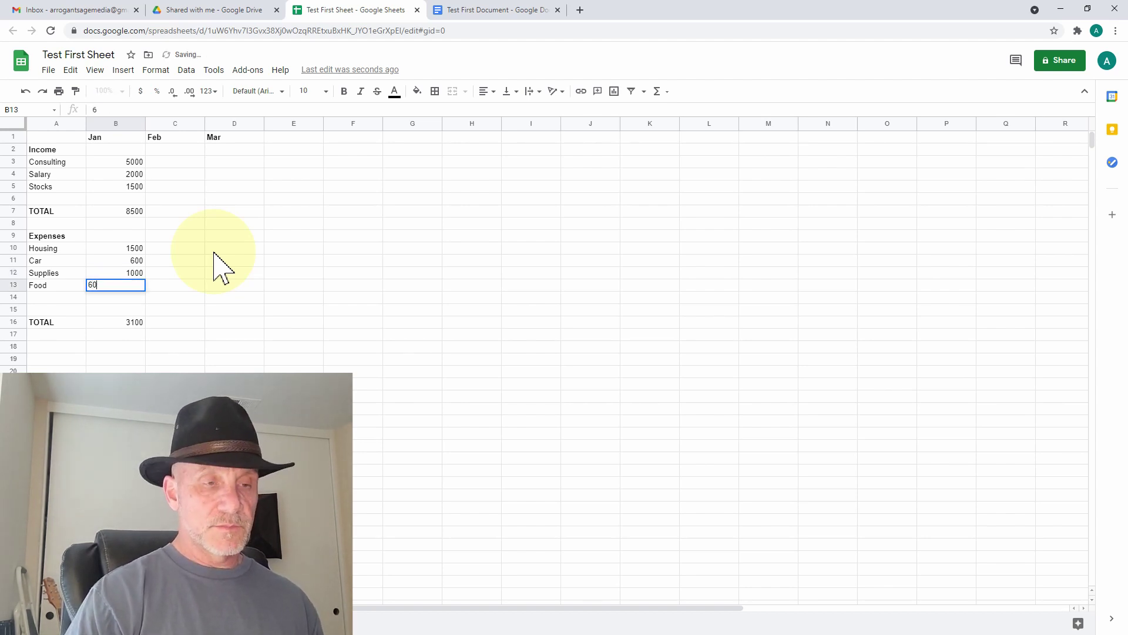
key("Return")
key("Down")
key("Down")
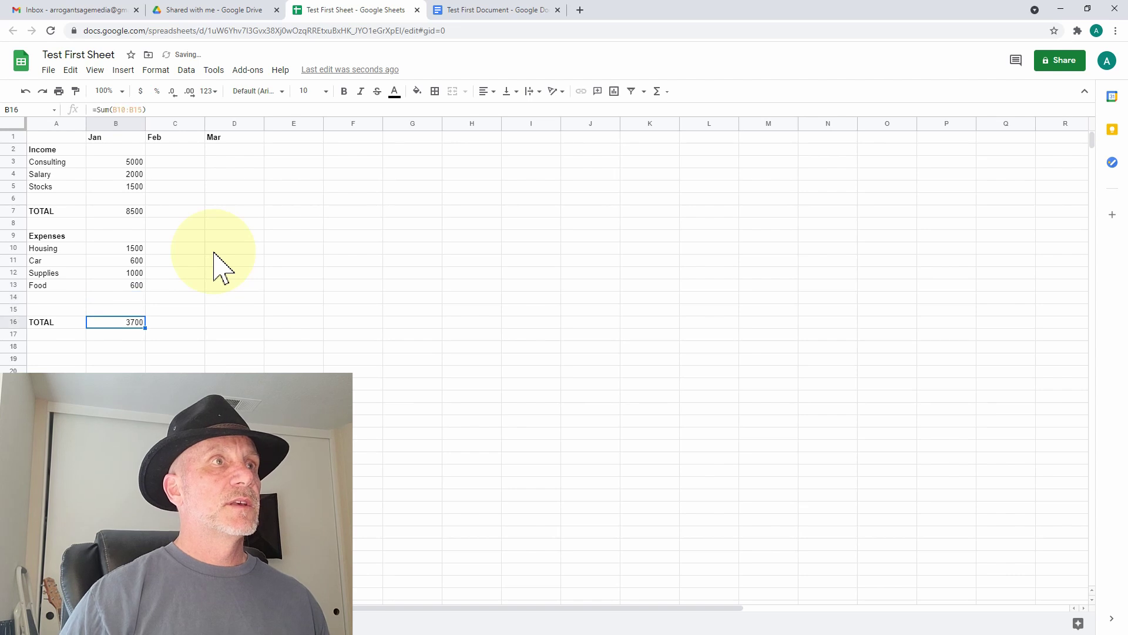
- Label A18 '+/-' and put =B7-B16 in B18, showing 4800
left_click(57, 346)
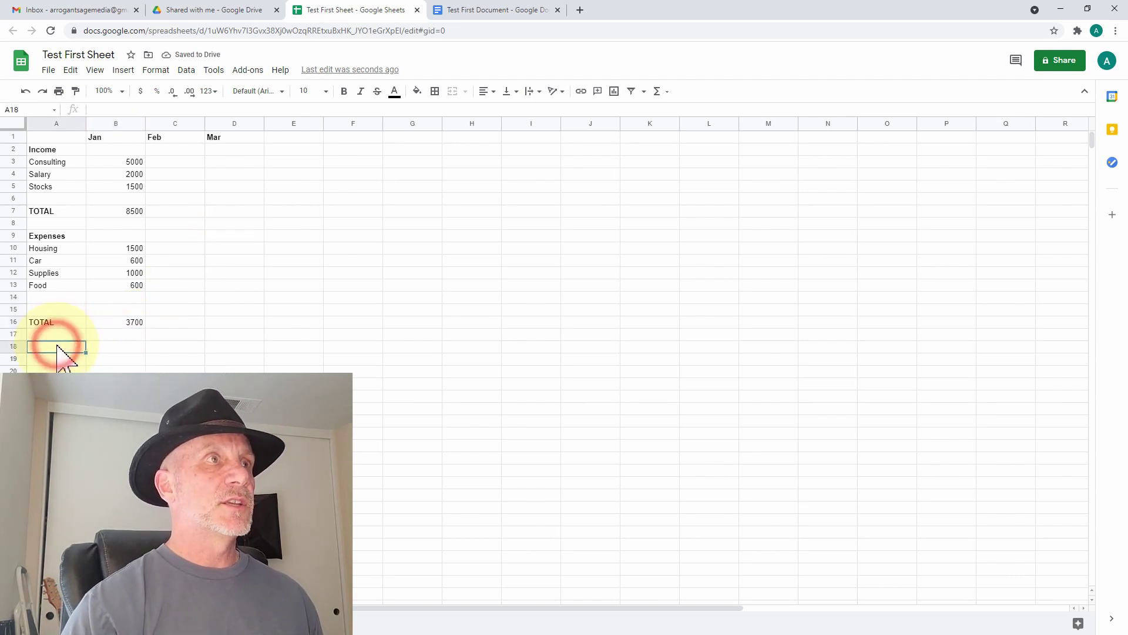
type("'")
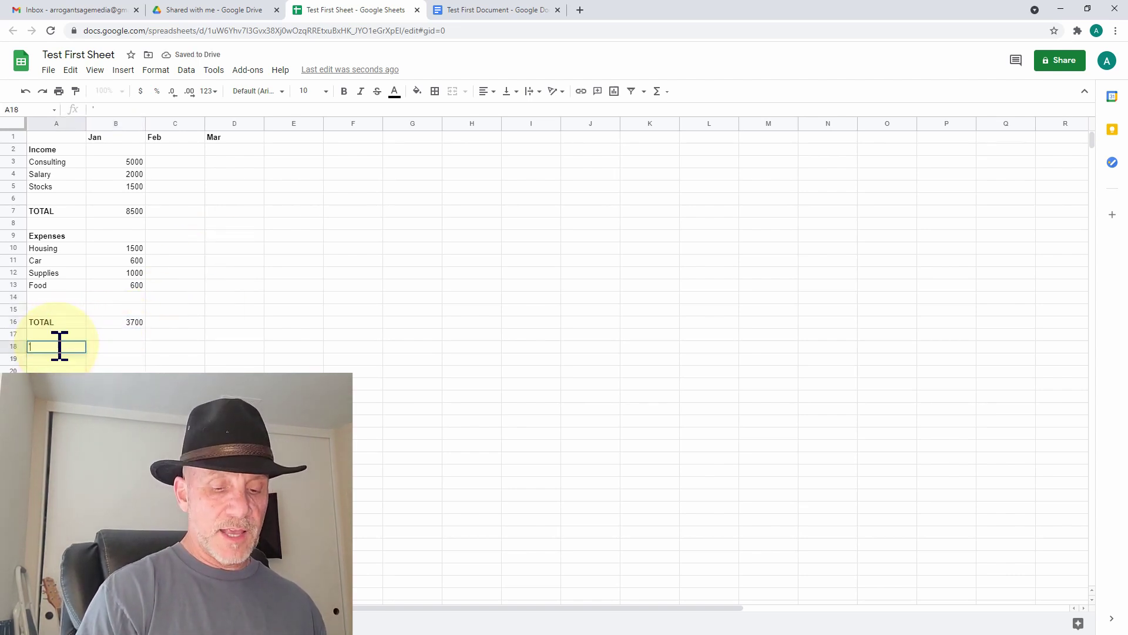
type("+/-")
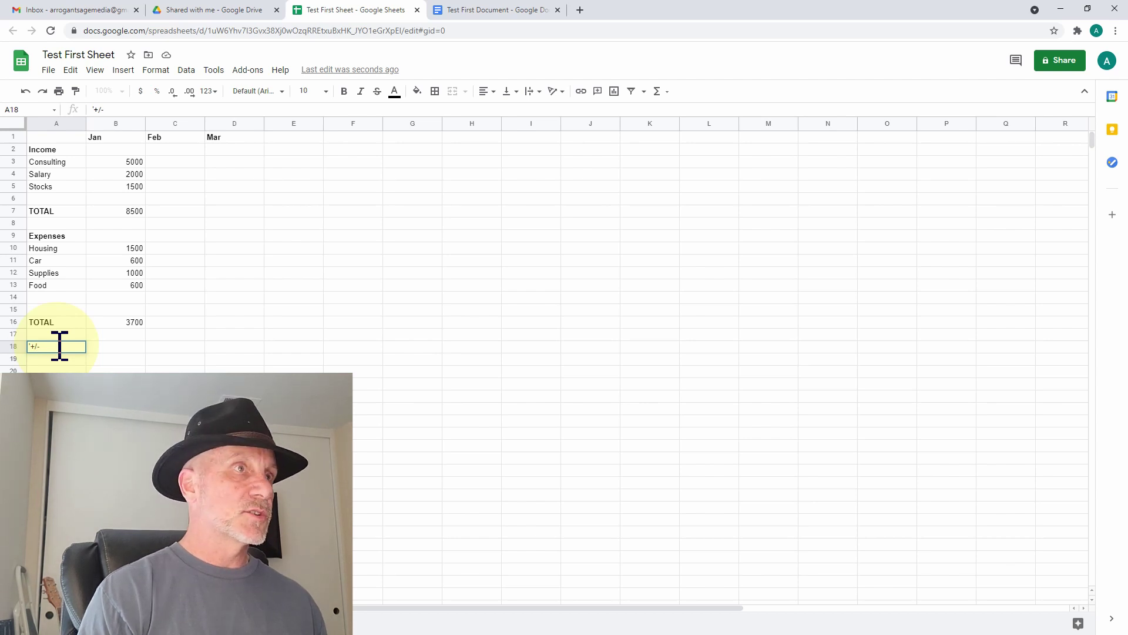
key("Tab")
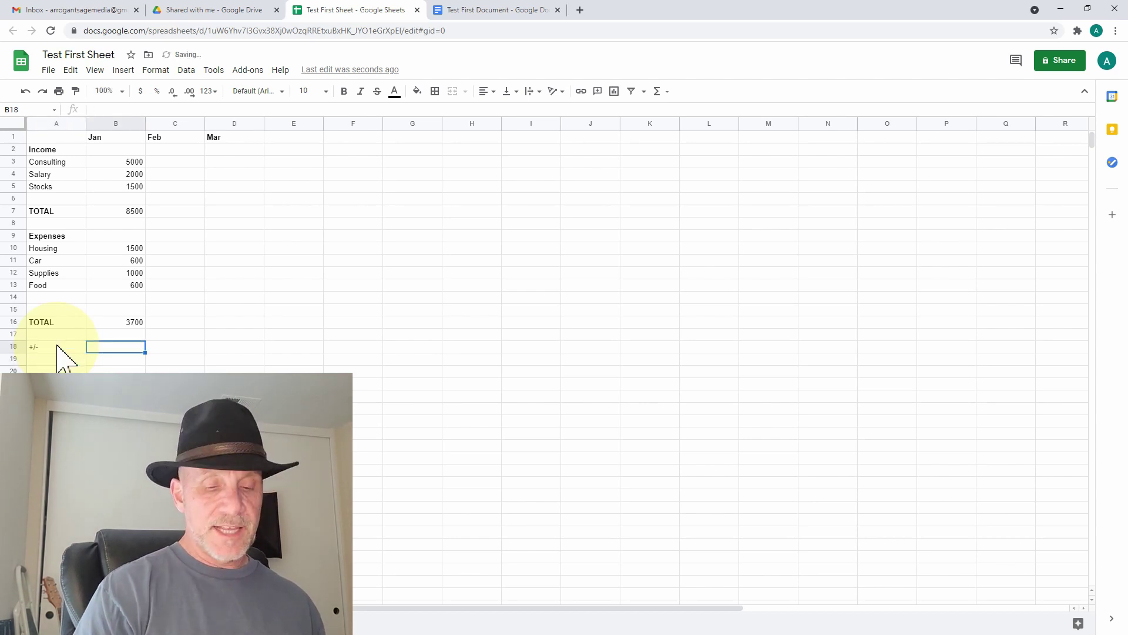
type("=B")
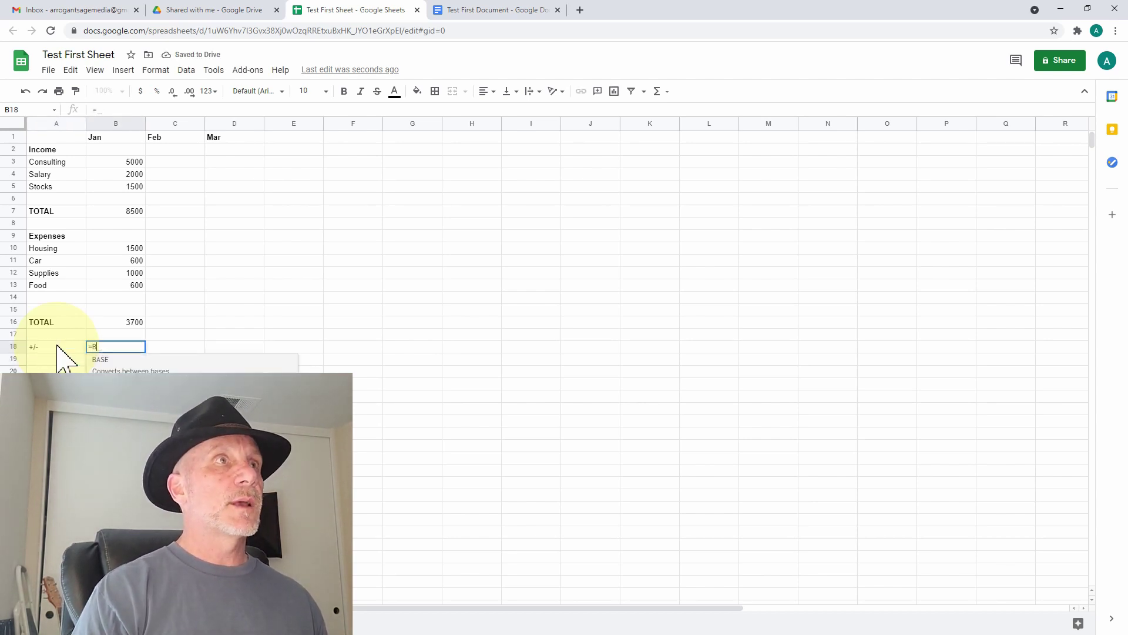
type("7")
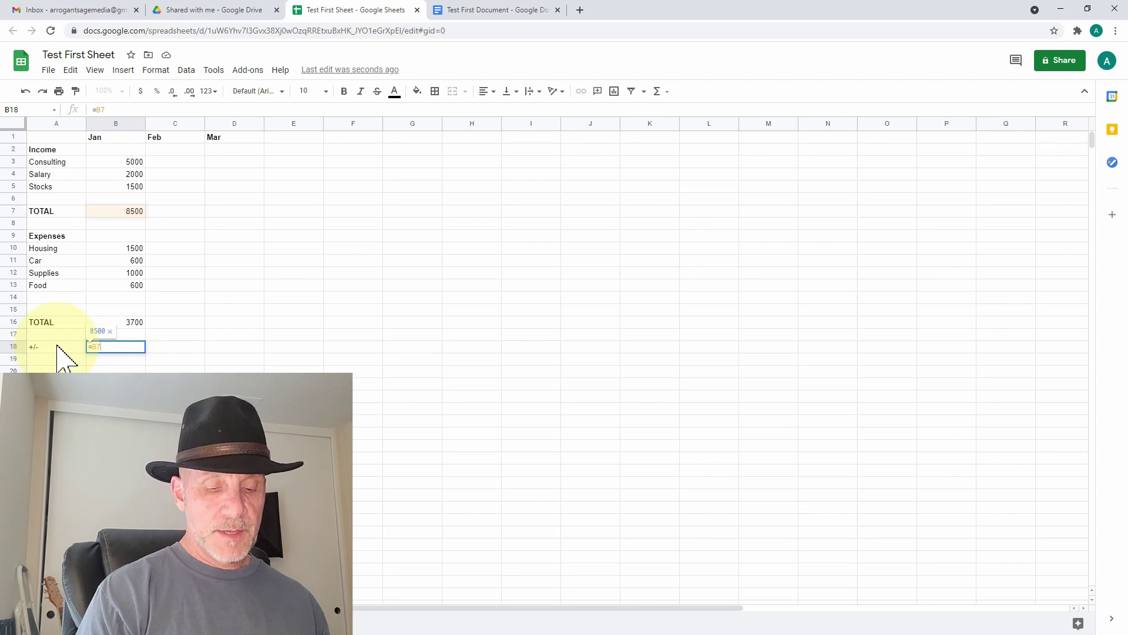
type("-")
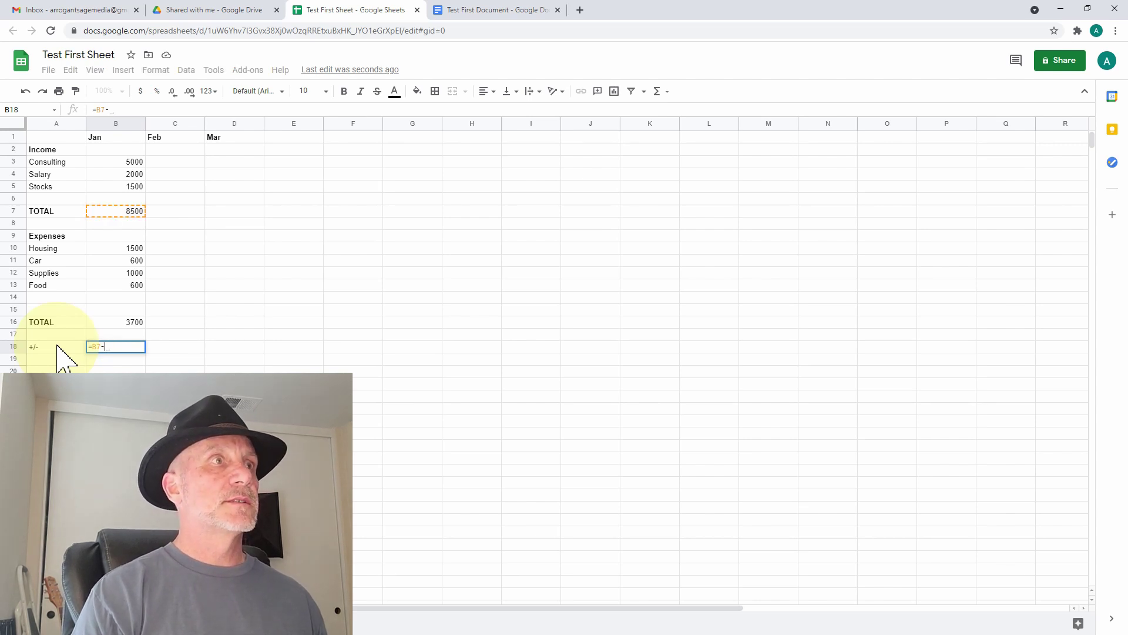
type("B16")
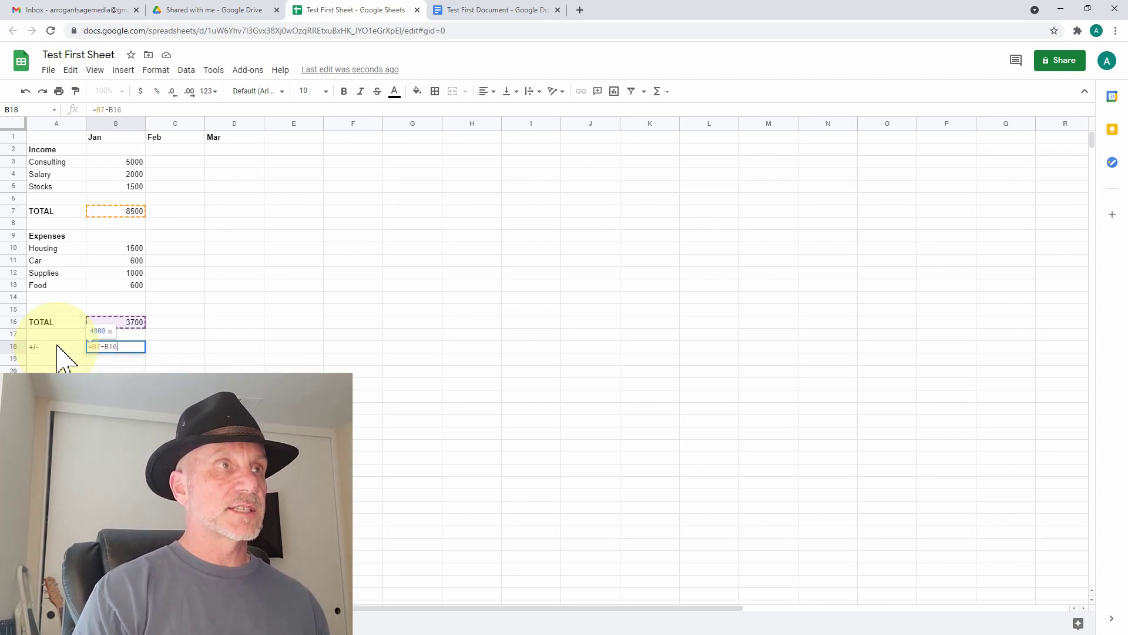
key("Return")
key("Up")
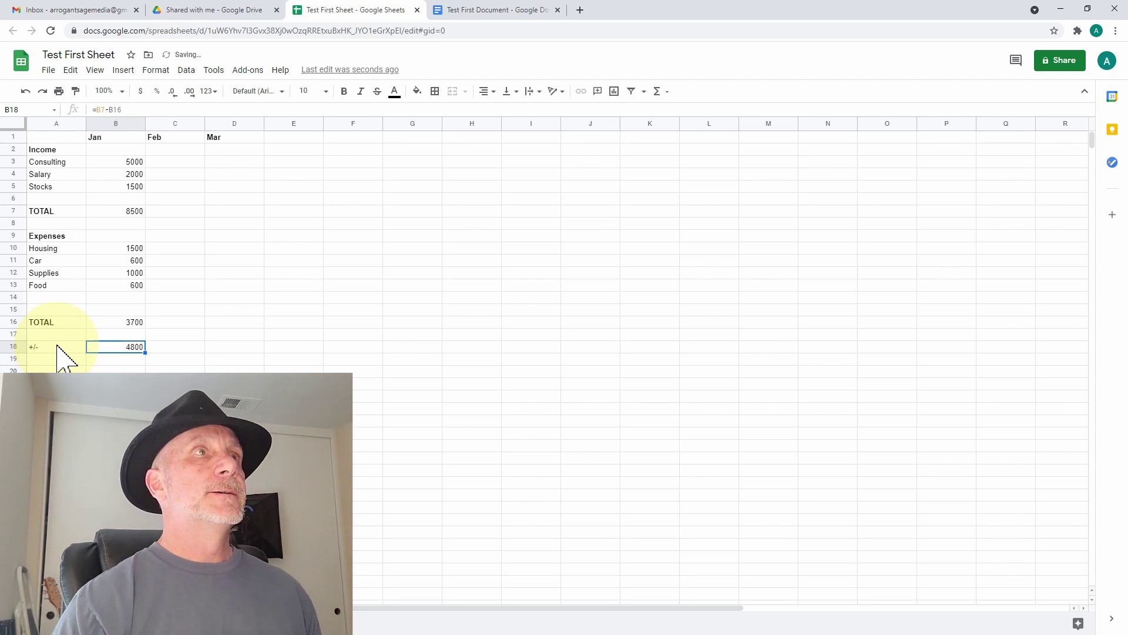
left_click(129, 162)
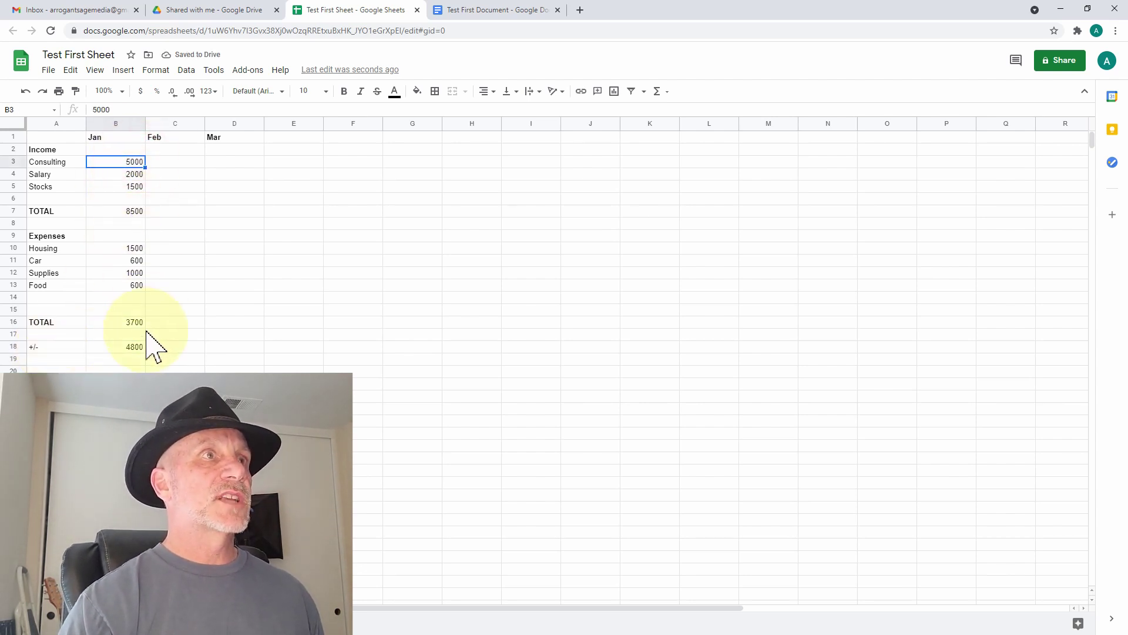
- Copy the January figures B3:B18 into column C, then set Feb Consulting to 2000 and Salary to 0
left_click(135, 346, "shift")
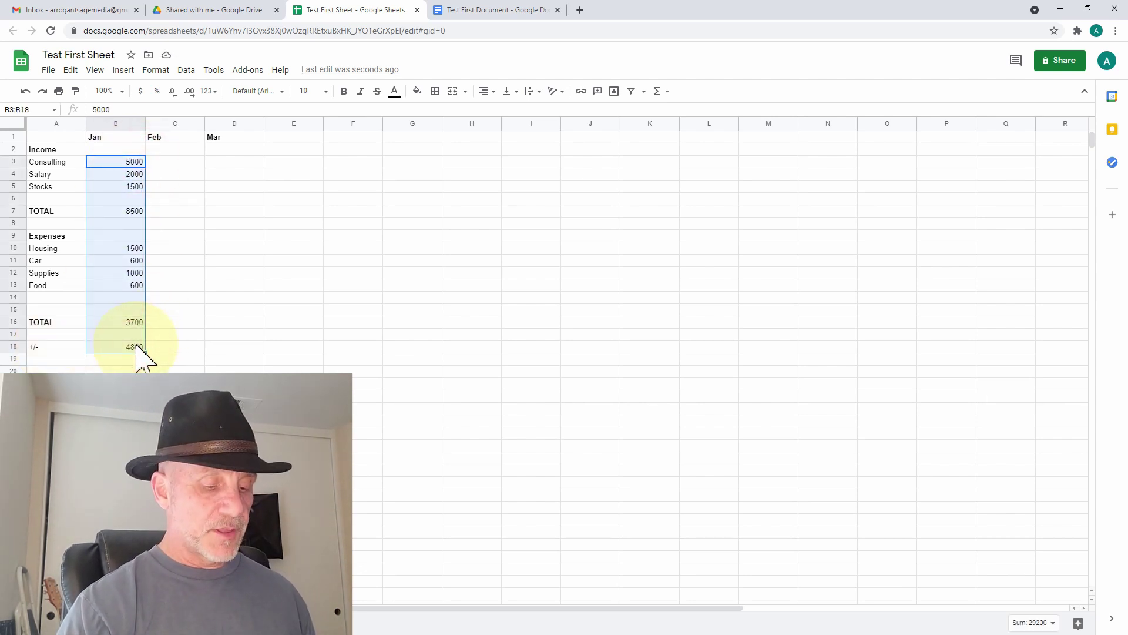
key("ctrl+c")
left_click(165, 162)
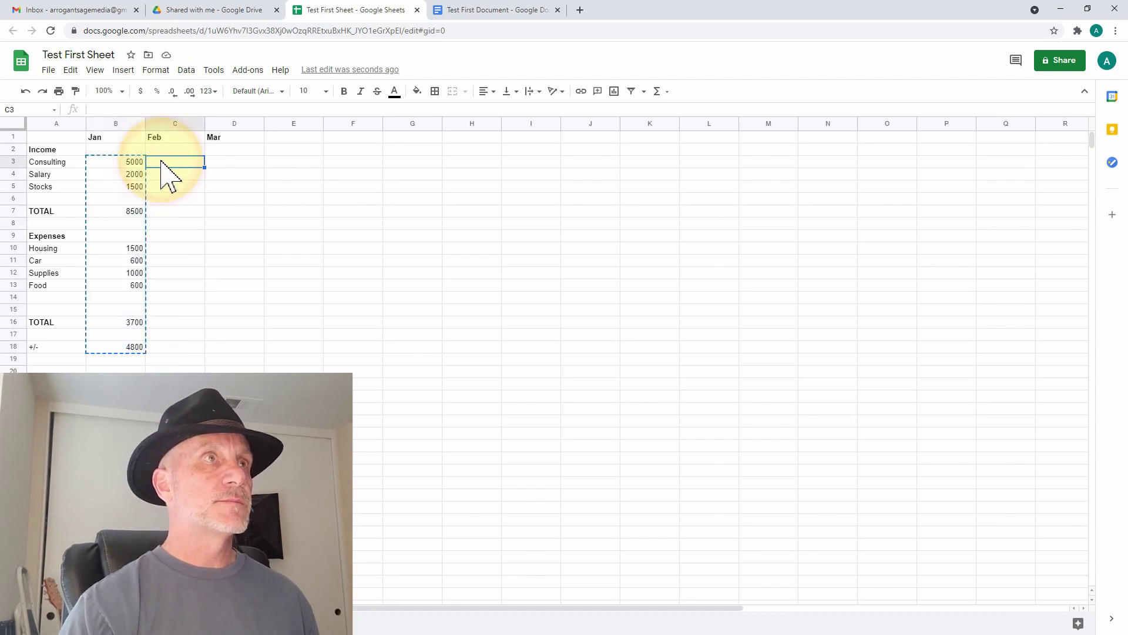
key("ctrl+v")
left_click(185, 175)
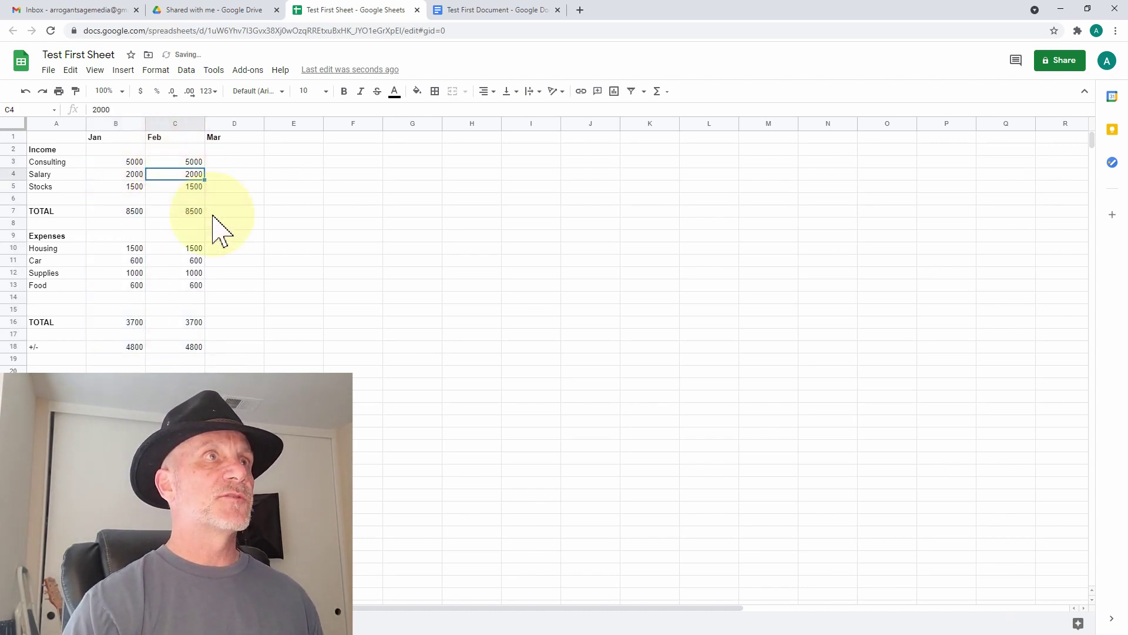
key("Up")
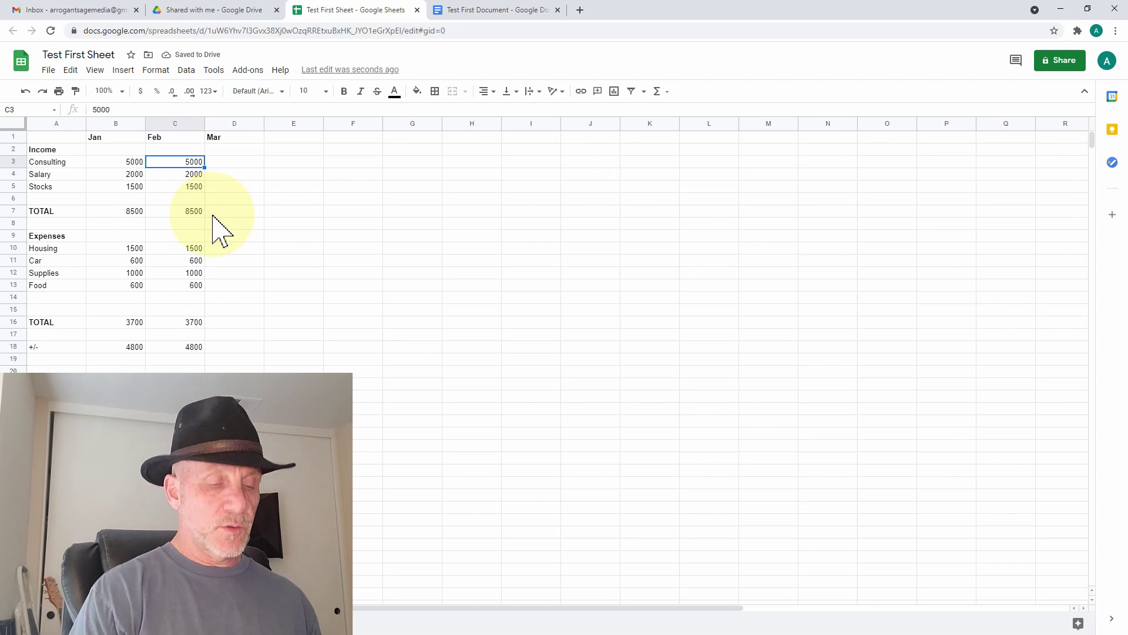
type("2000")
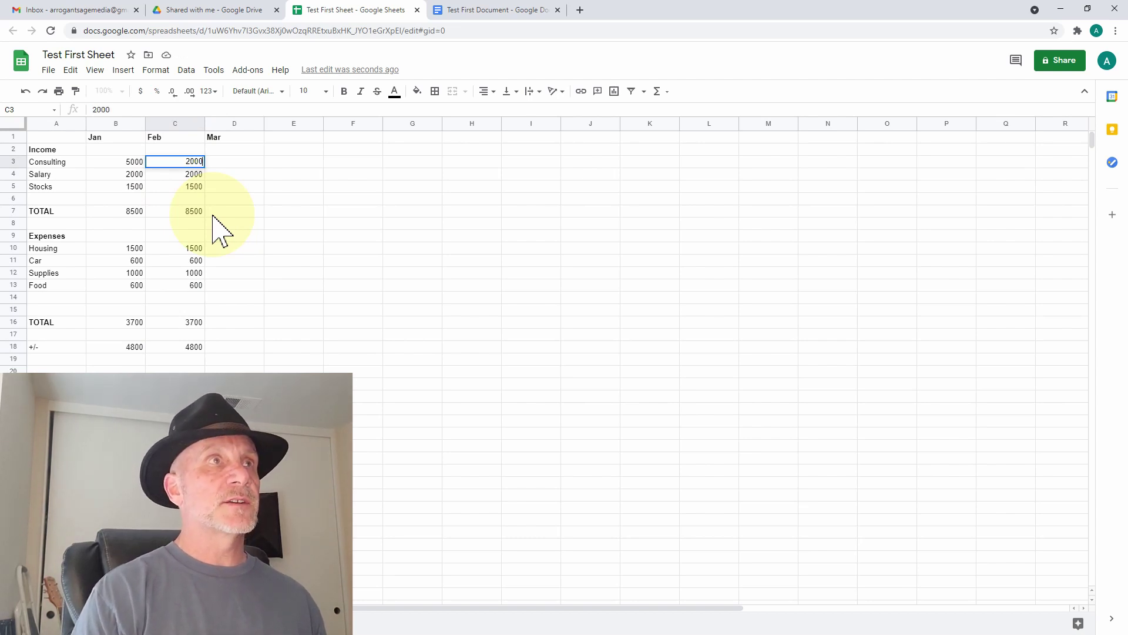
key("Return")
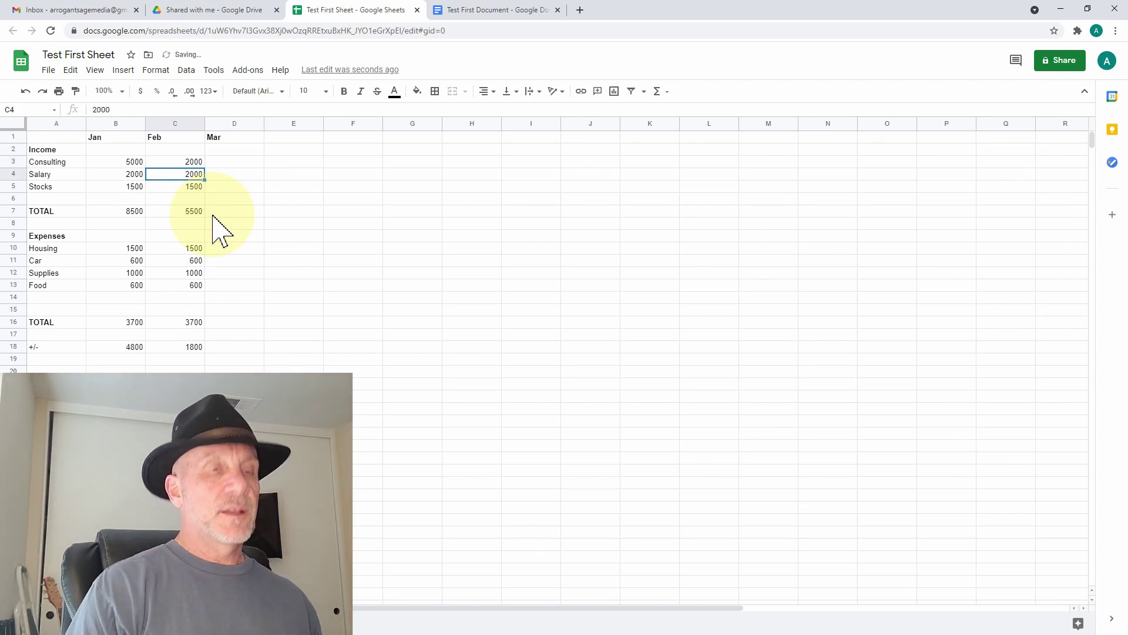
type("0")
key("Return")
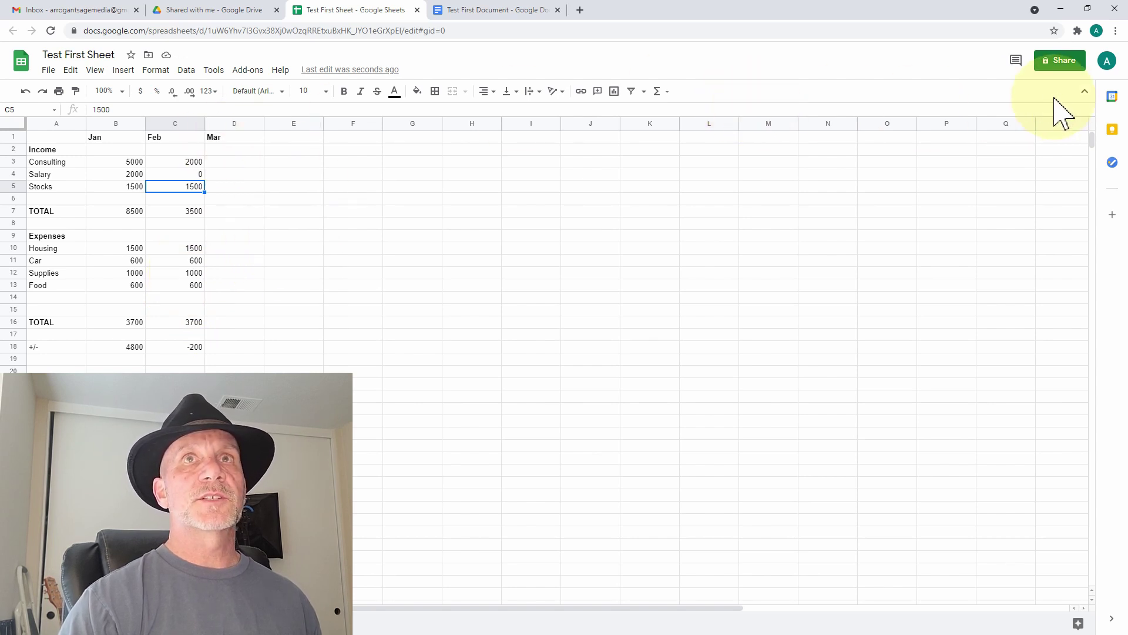
- Share the sheet with the suggested collaborator without sending a notification
left_click(1065, 62)
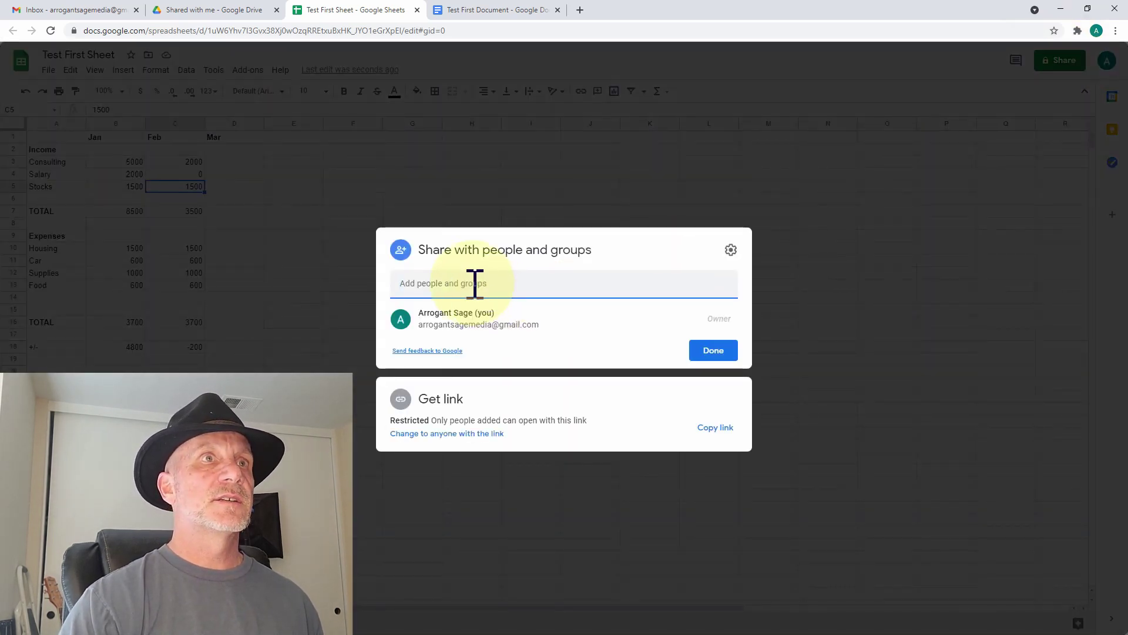
left_click(474, 284)
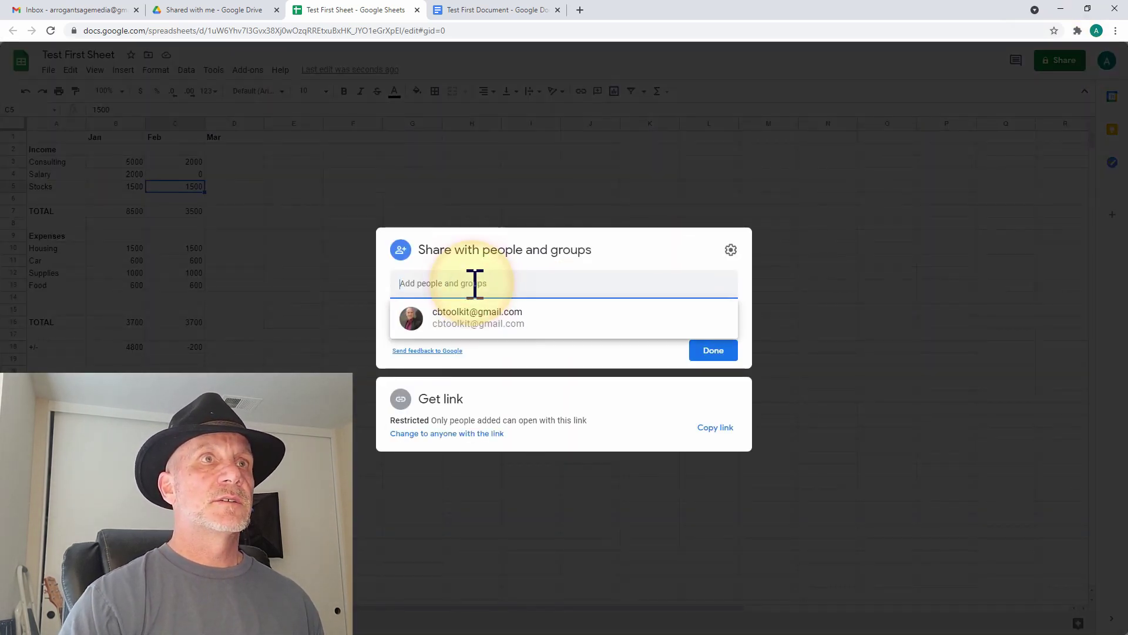
left_click(472, 322)
left_click(404, 302)
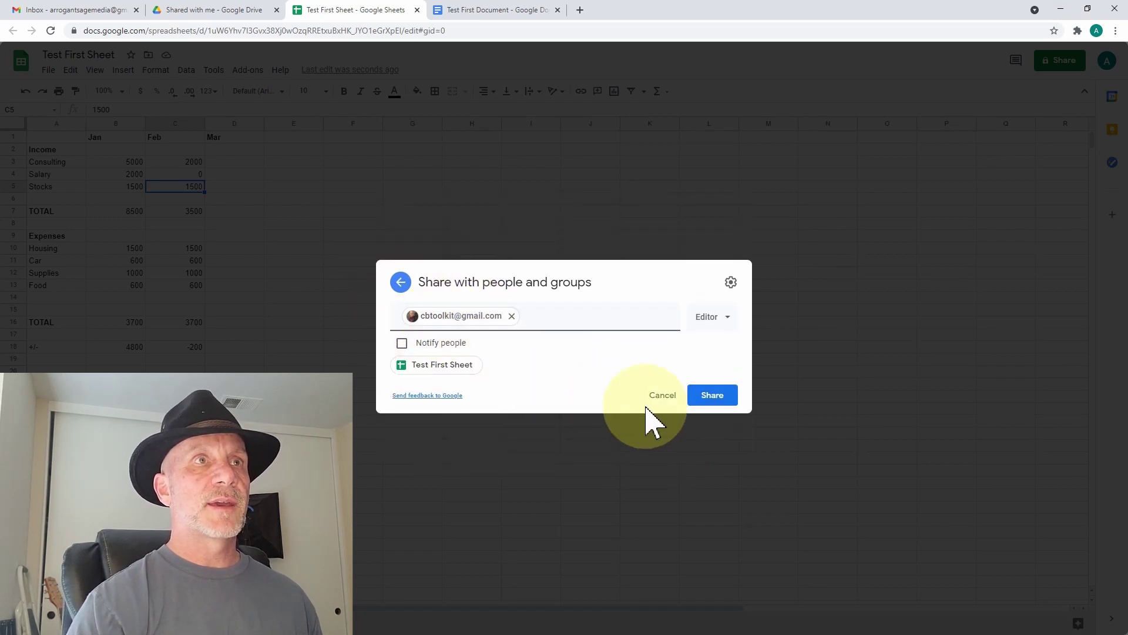
left_click(713, 395)
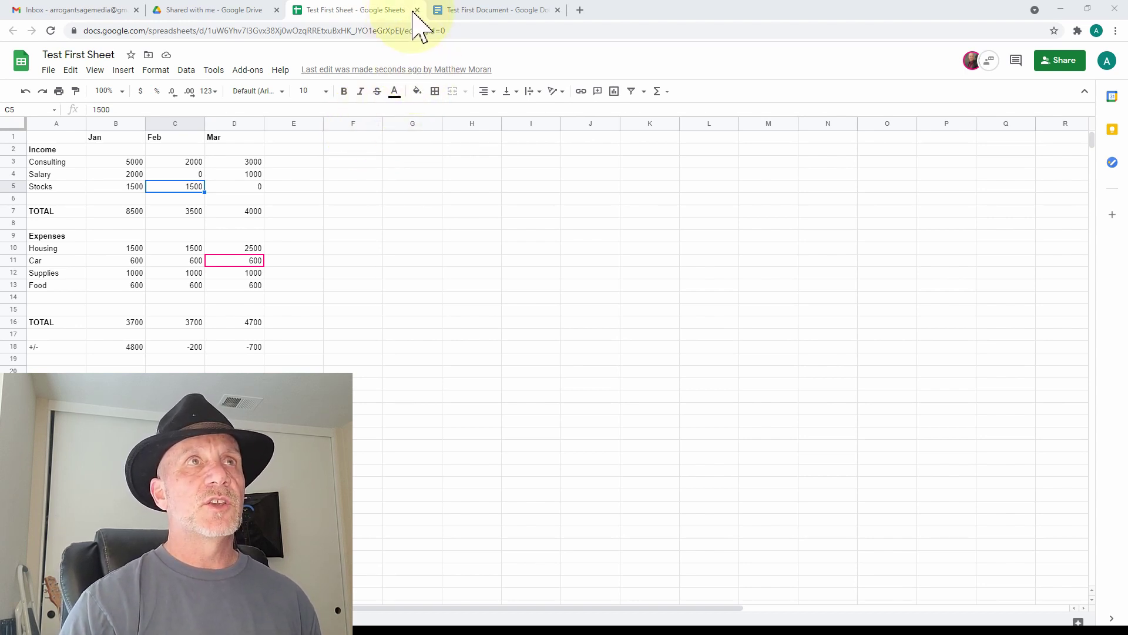
- Remove the collaborator from Test First Sheet's sharing, save, and return to Test First Document
left_click(1056, 82)
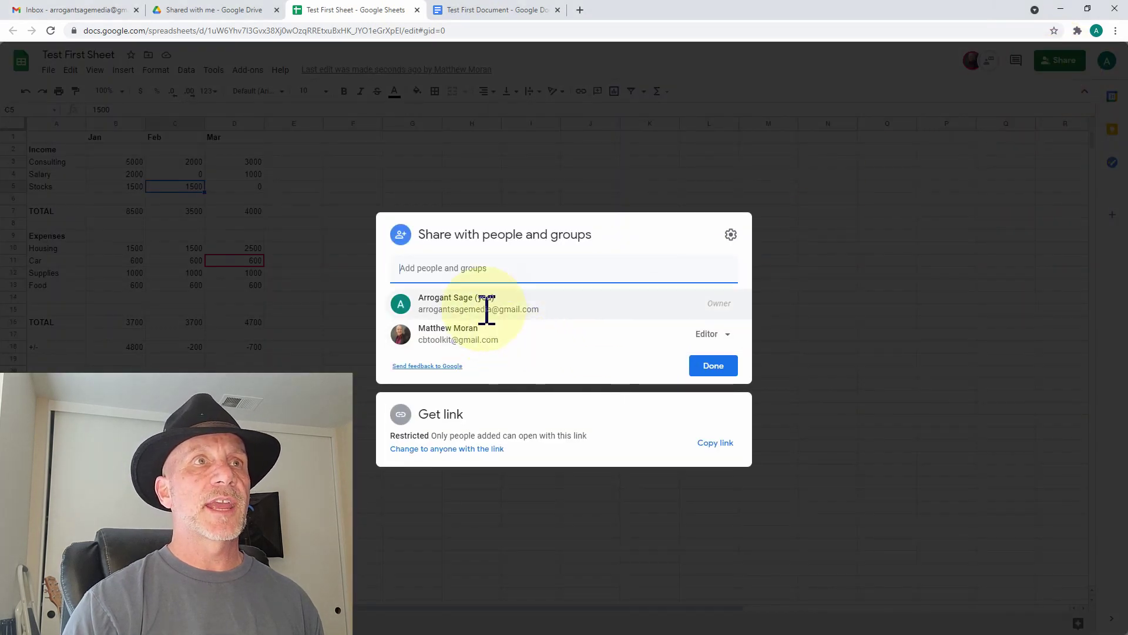
left_click(486, 346)
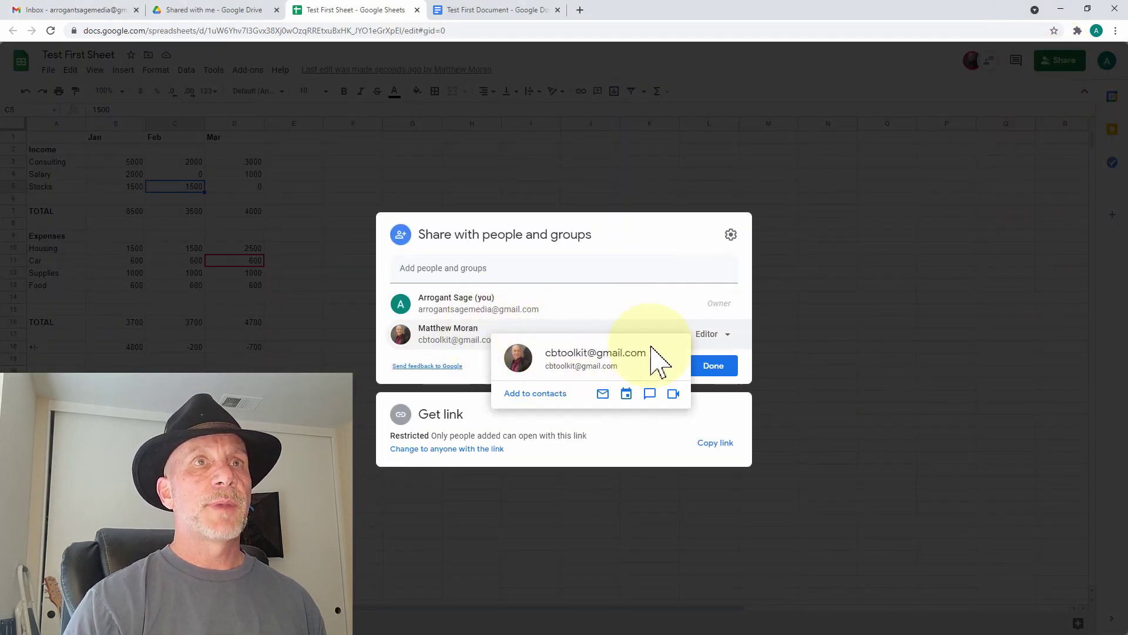
left_click(728, 335)
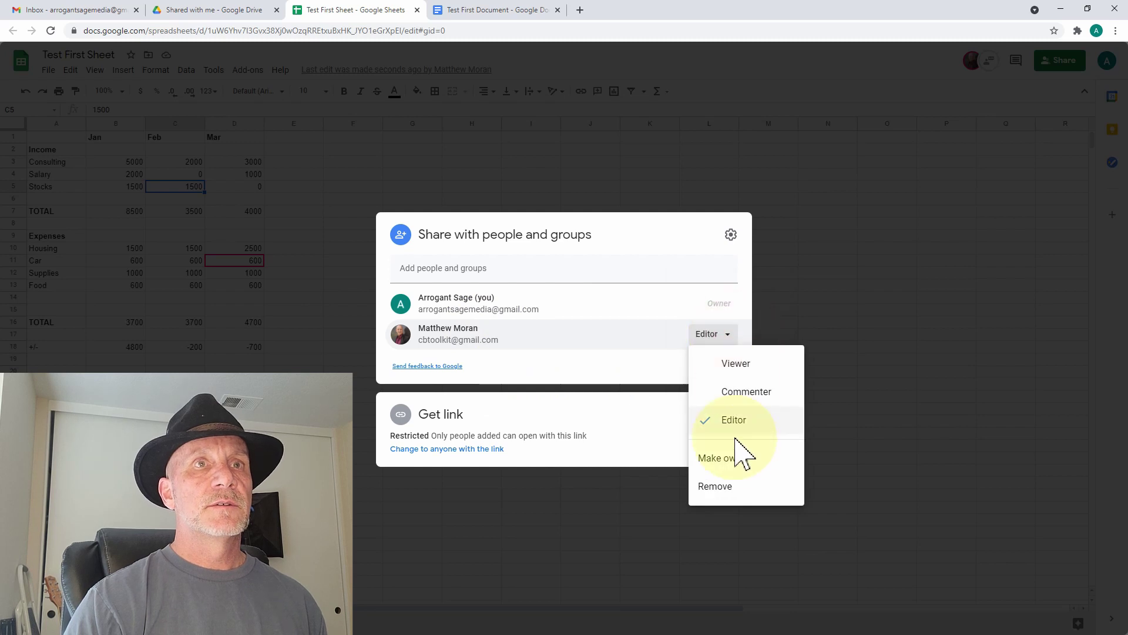
left_click(729, 489)
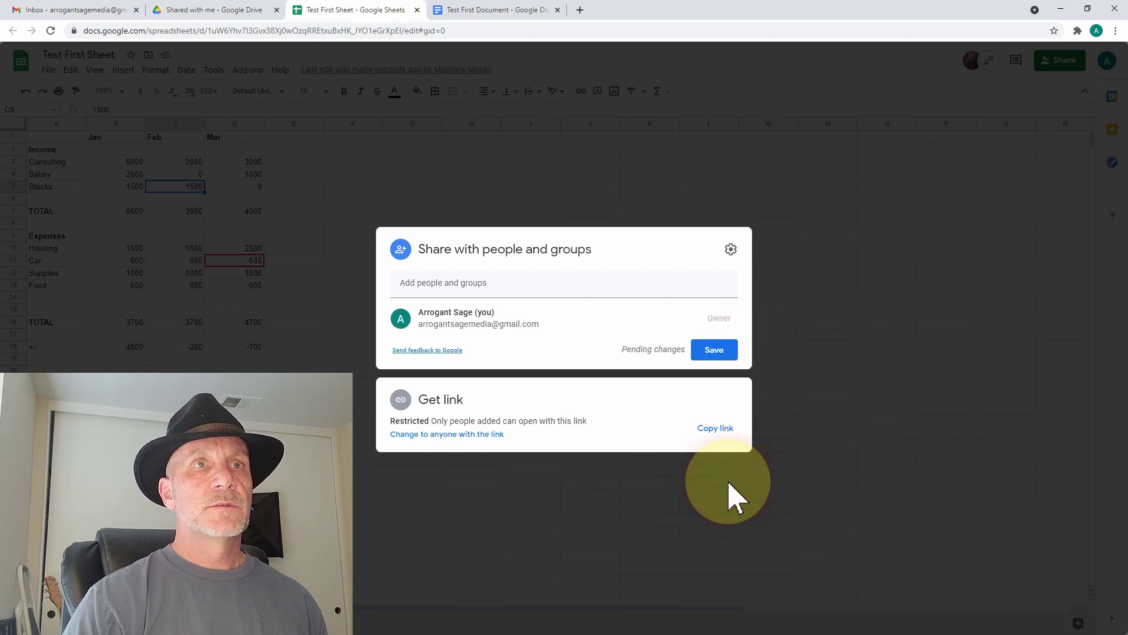
left_click(728, 355)
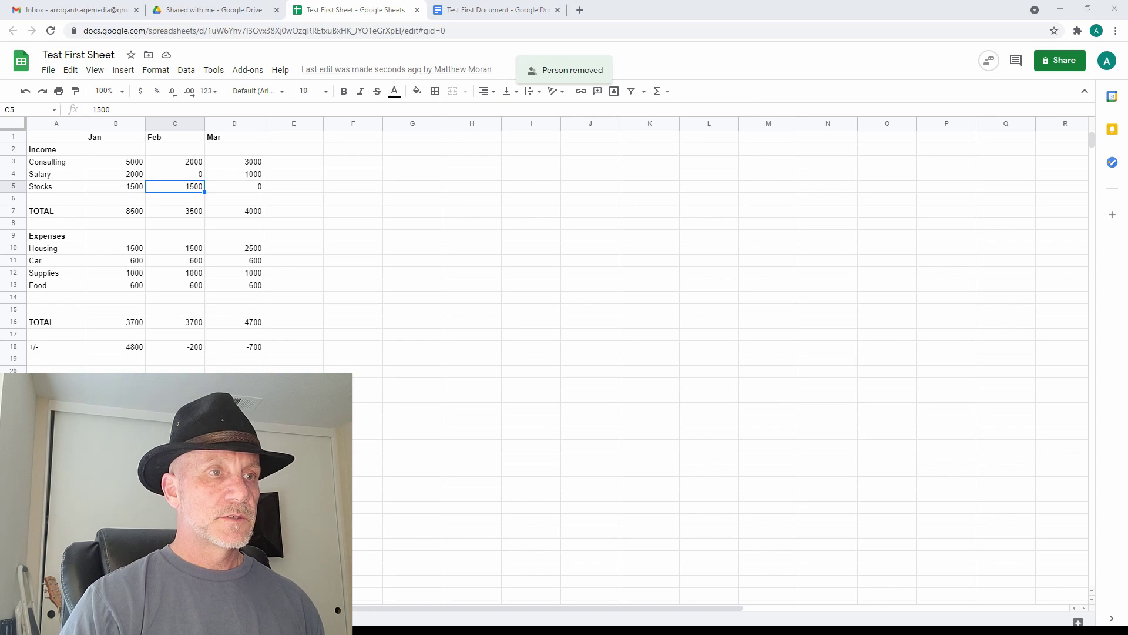
left_click(499, 11)
- Remove the collaborator from Test First Document's sharing, save, and return to Drive's Shared with me
left_click(1061, 62)
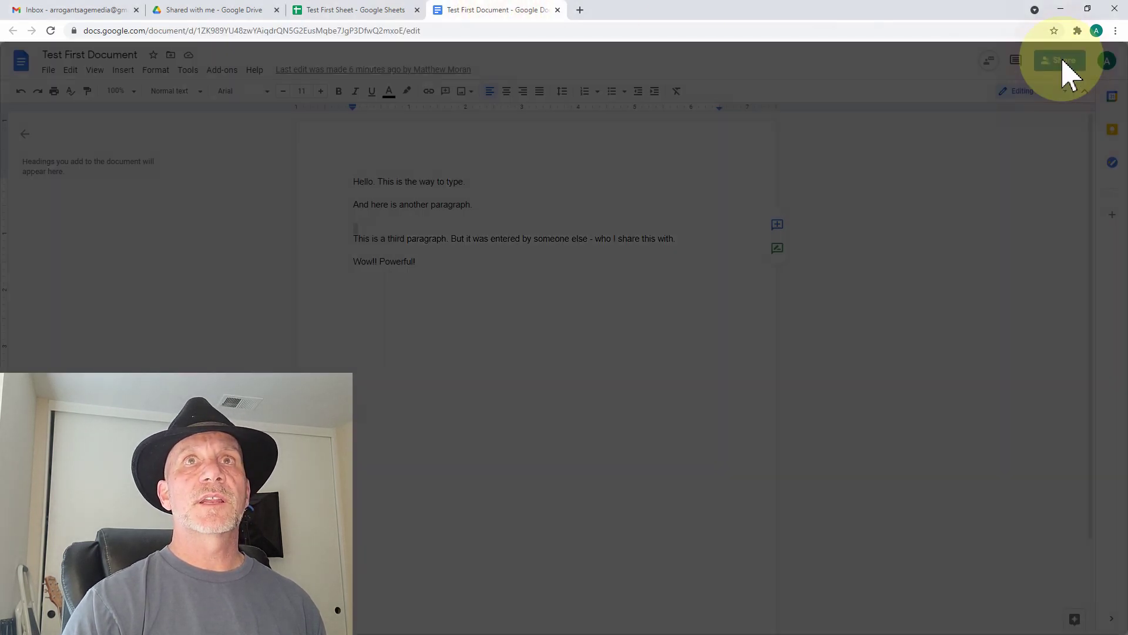
left_click(726, 337)
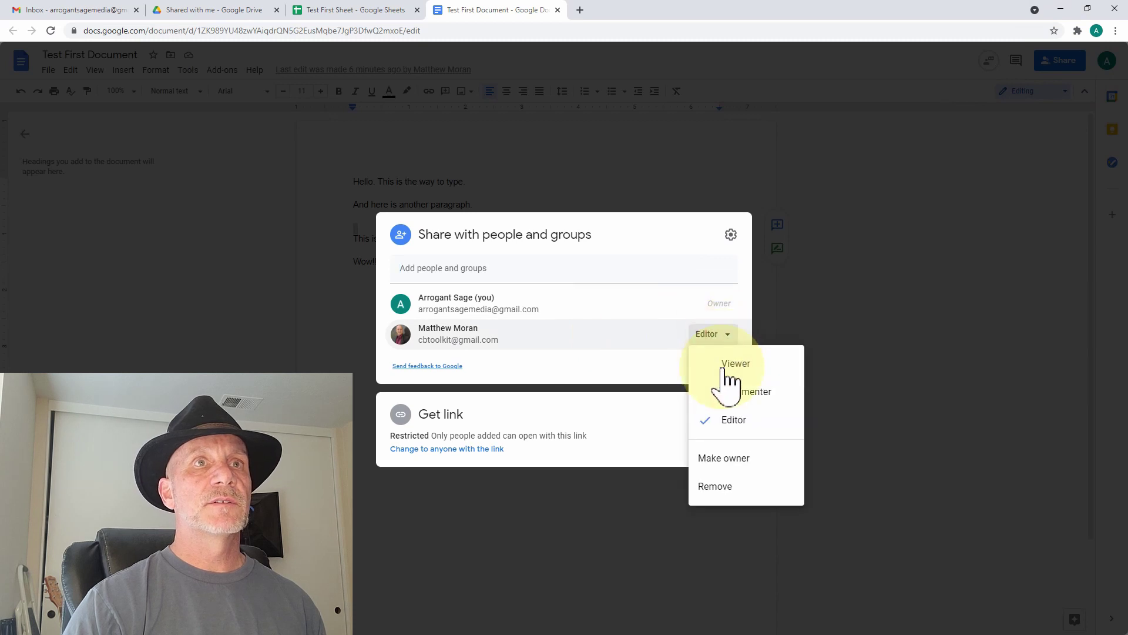
left_click(736, 486)
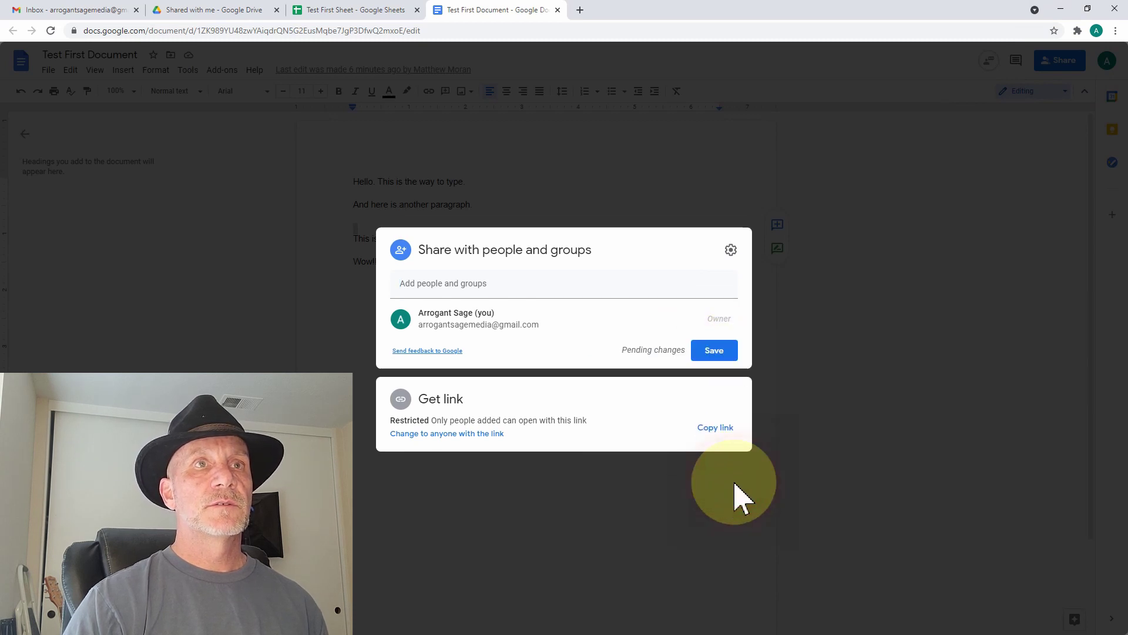
left_click(733, 352)
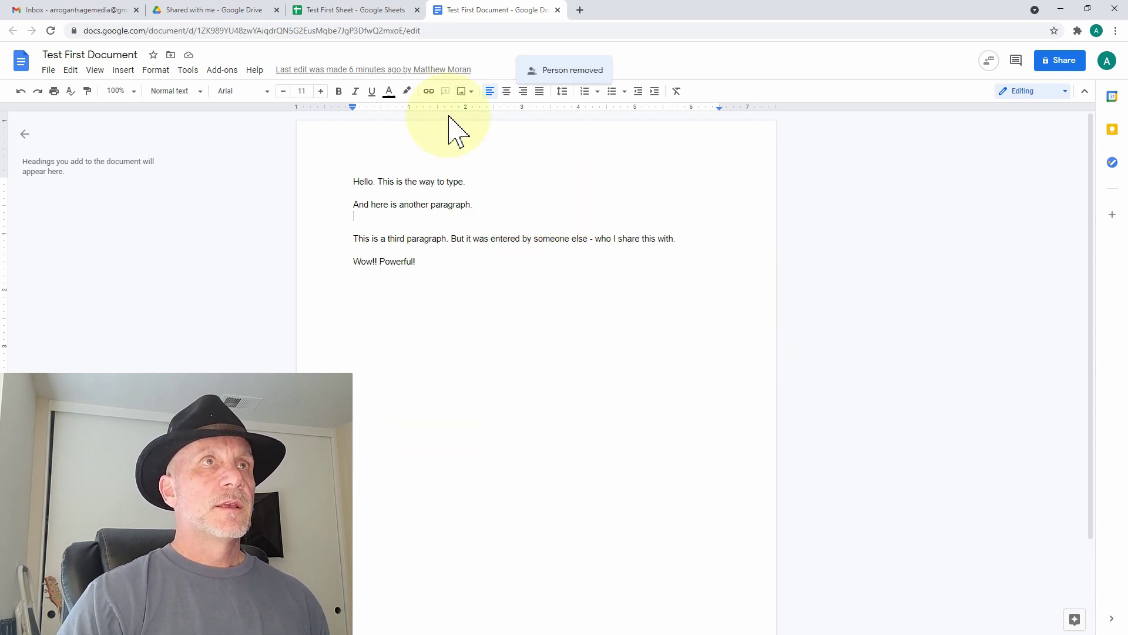
left_click(207, 12)
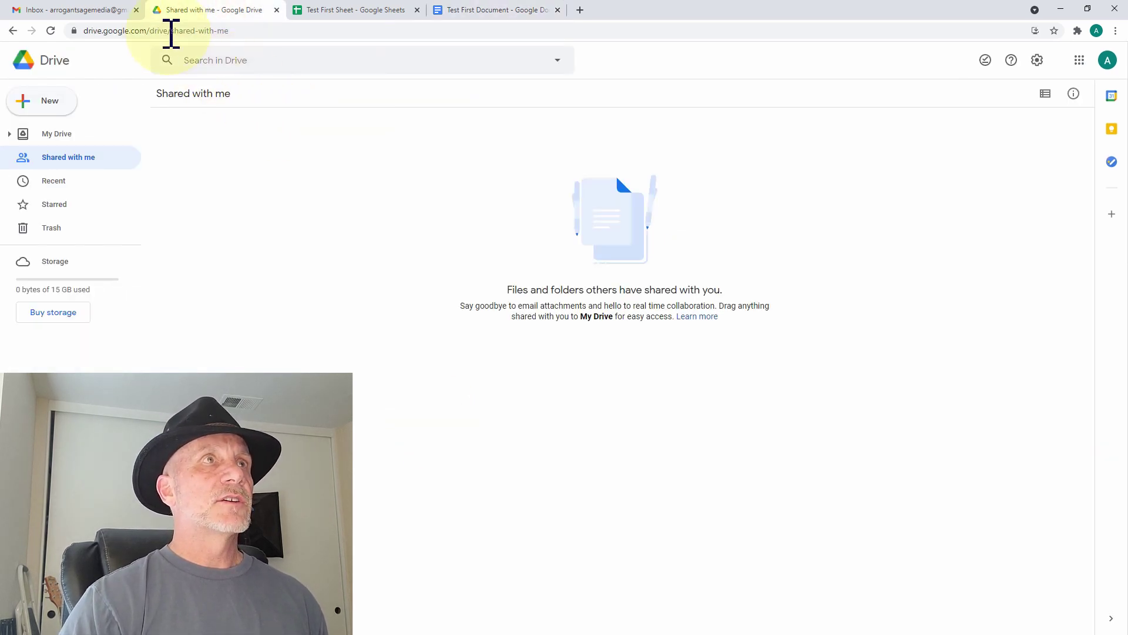
- Go to My Drive to see Test First Document and Test First Sheet
left_click(65, 134)
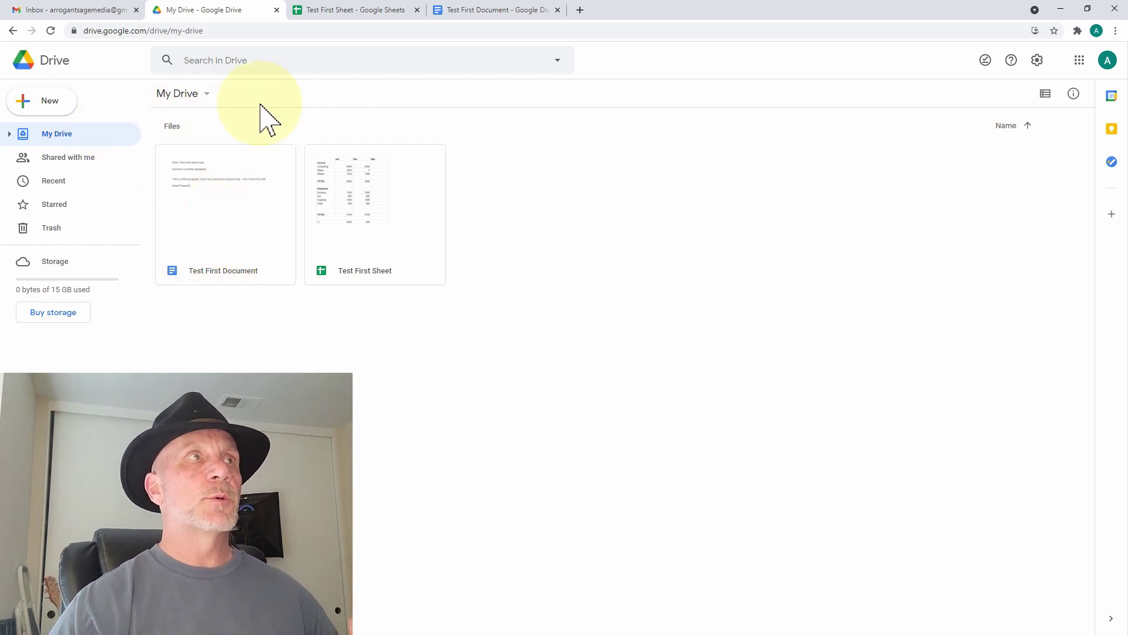
- Create a folder named 'Projects' in My Drive and open it
left_click(59, 102)
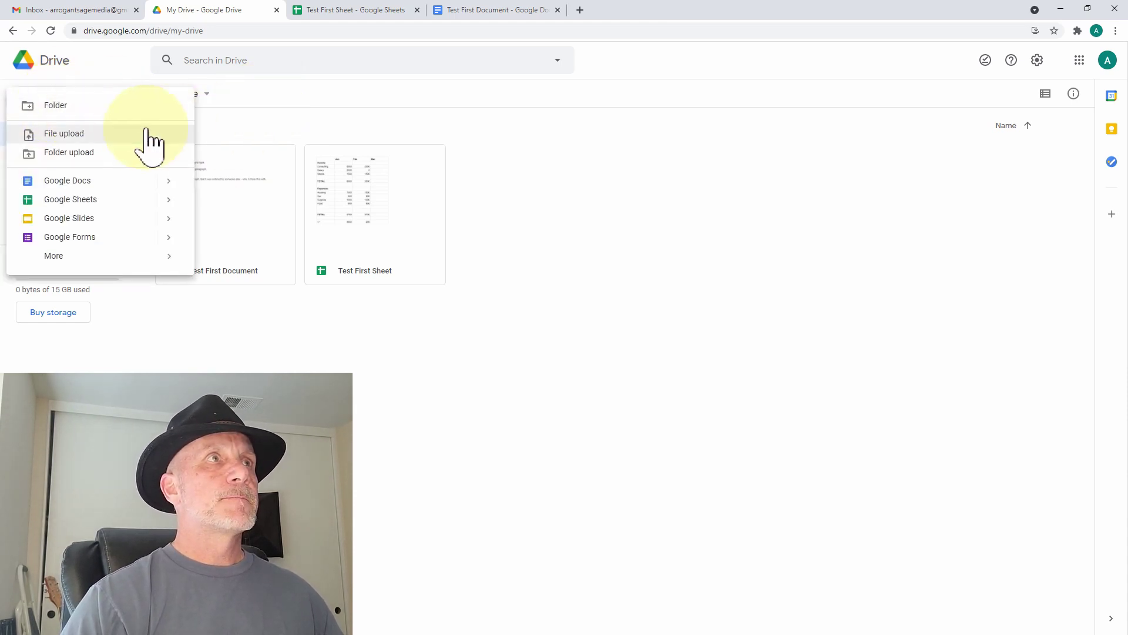
left_click(94, 105)
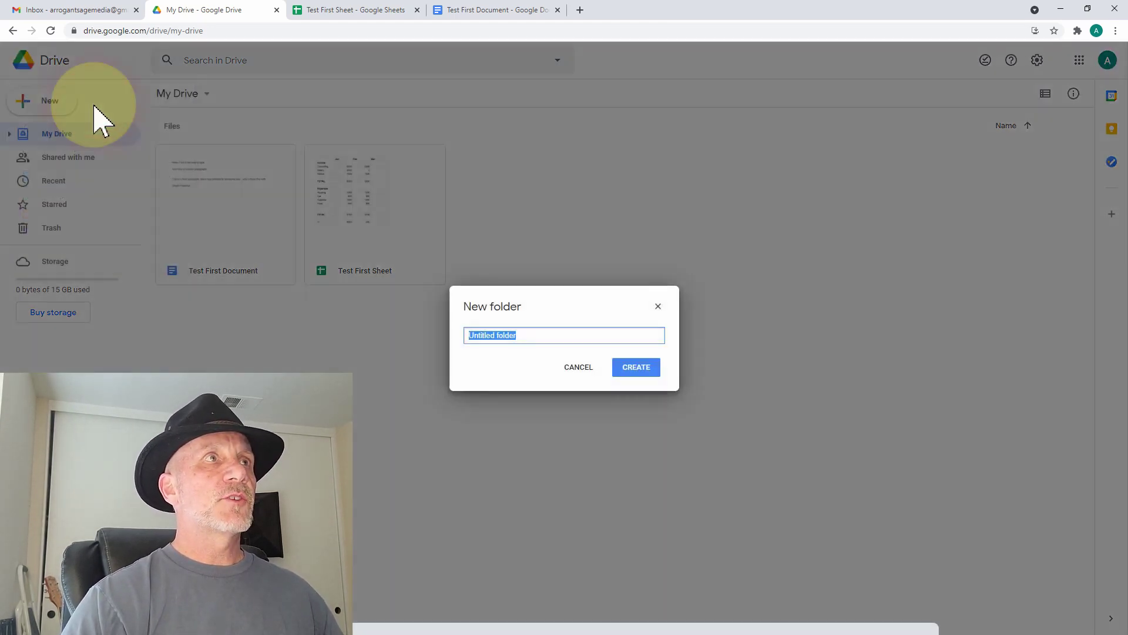
type("Projects")
left_click(613, 373)
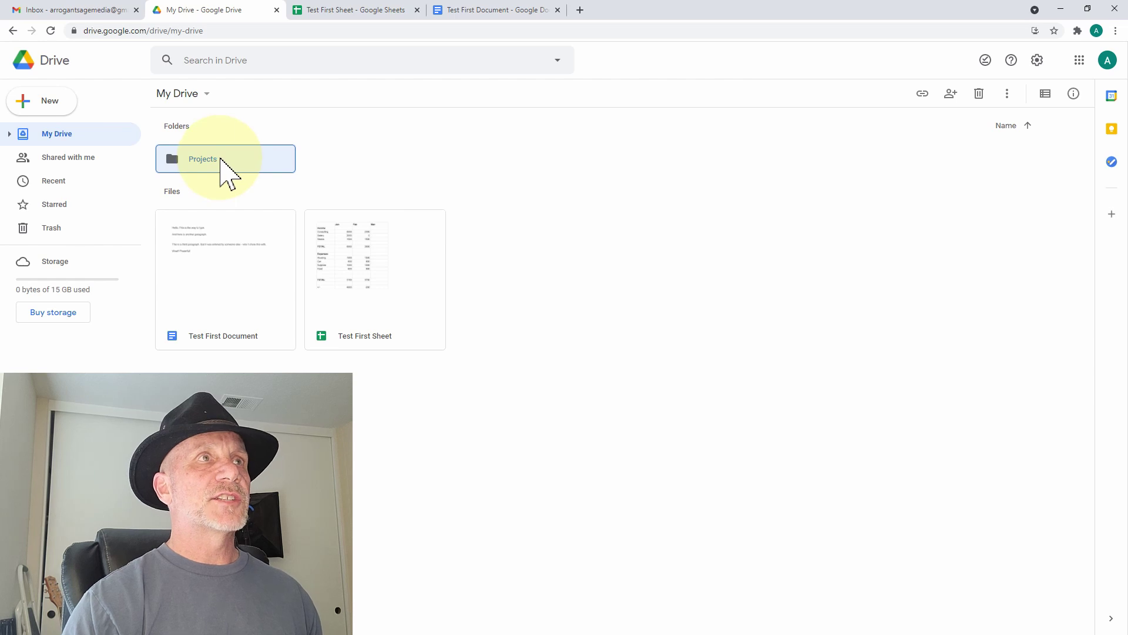
double_click(225, 169)
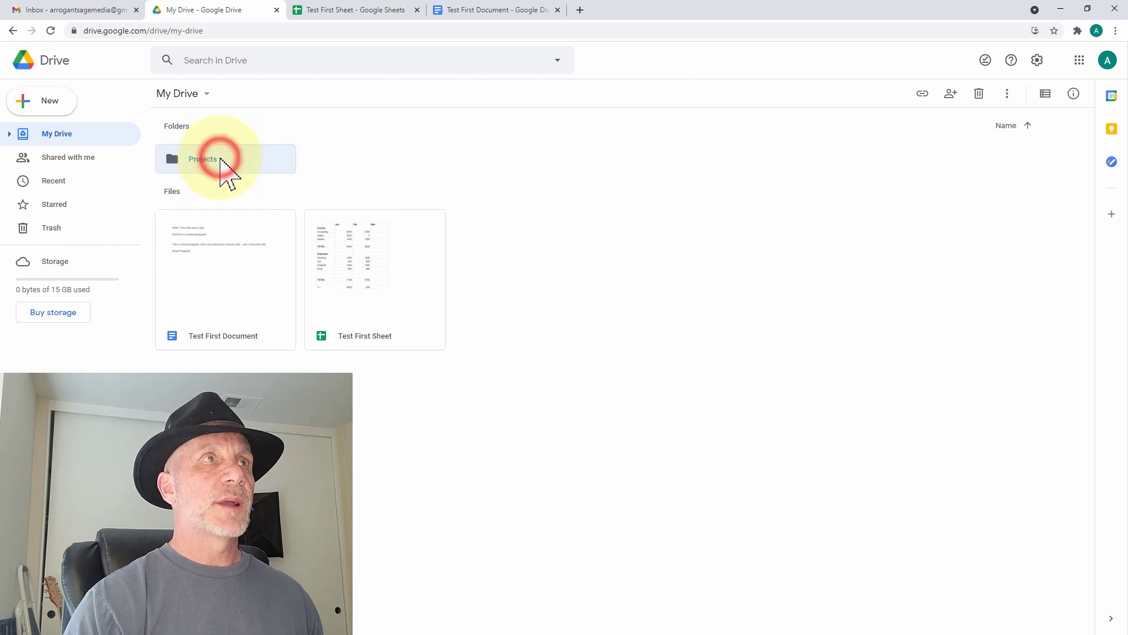
- Create a subfolder named '2021-03 - Google Drive Overview' inside Projects
left_click(56, 111)
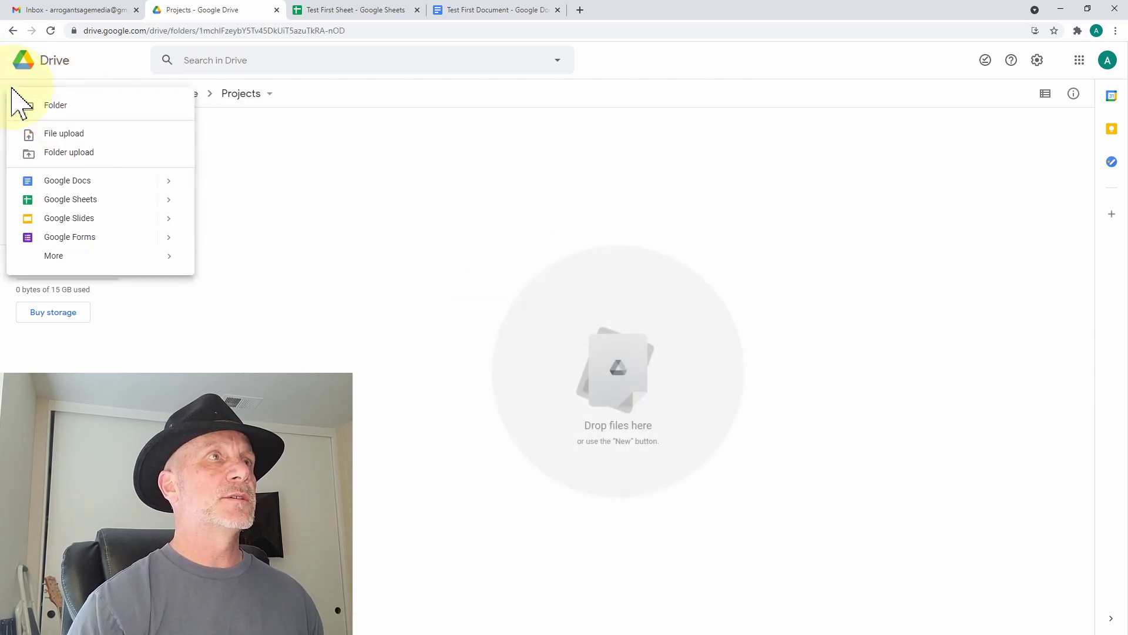
left_click(47, 109)
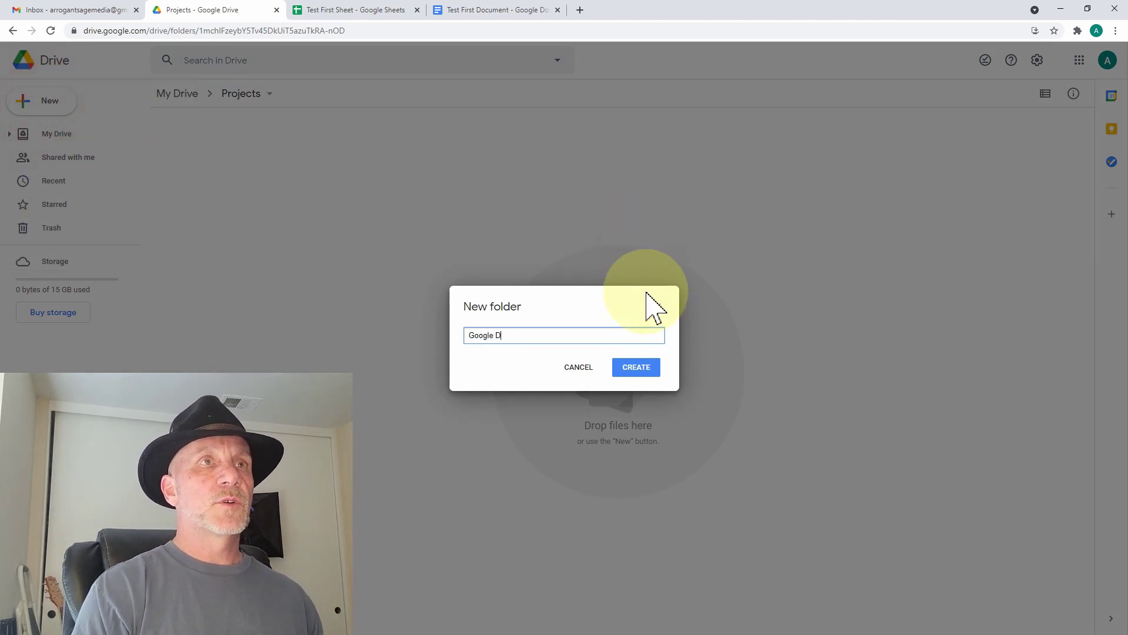
type("Google Drive Overview")
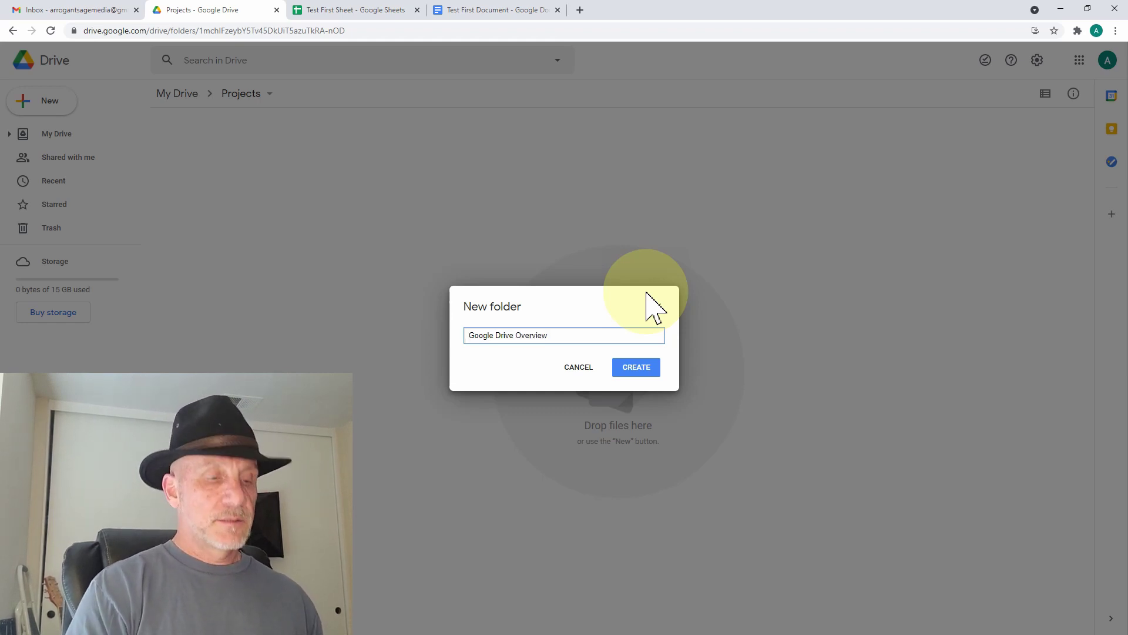
key("Home")
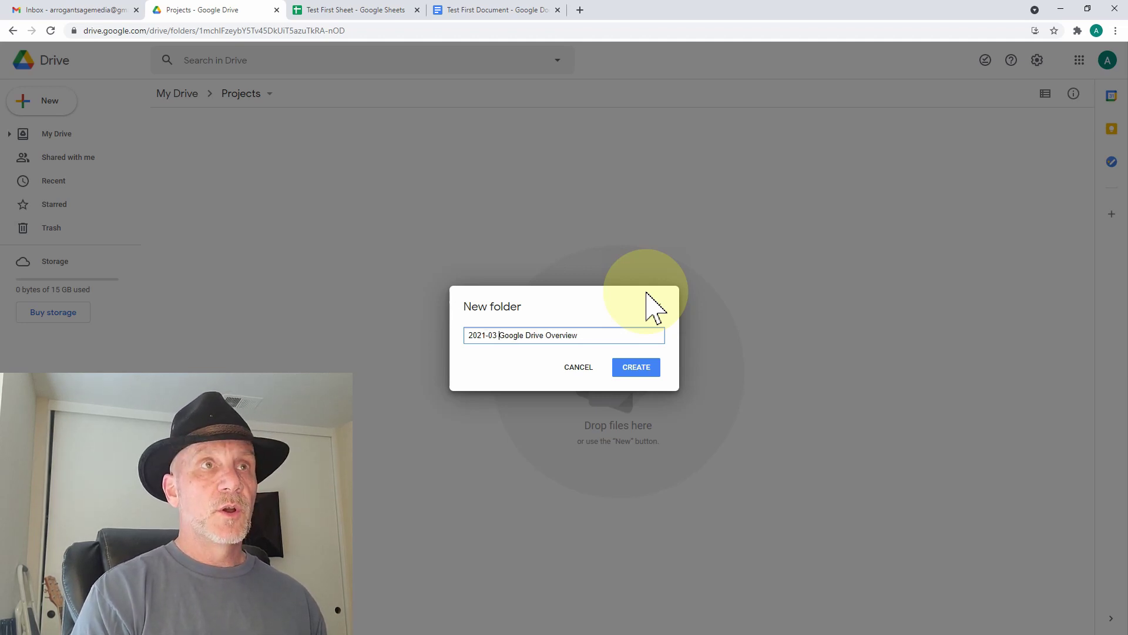
key("Return")
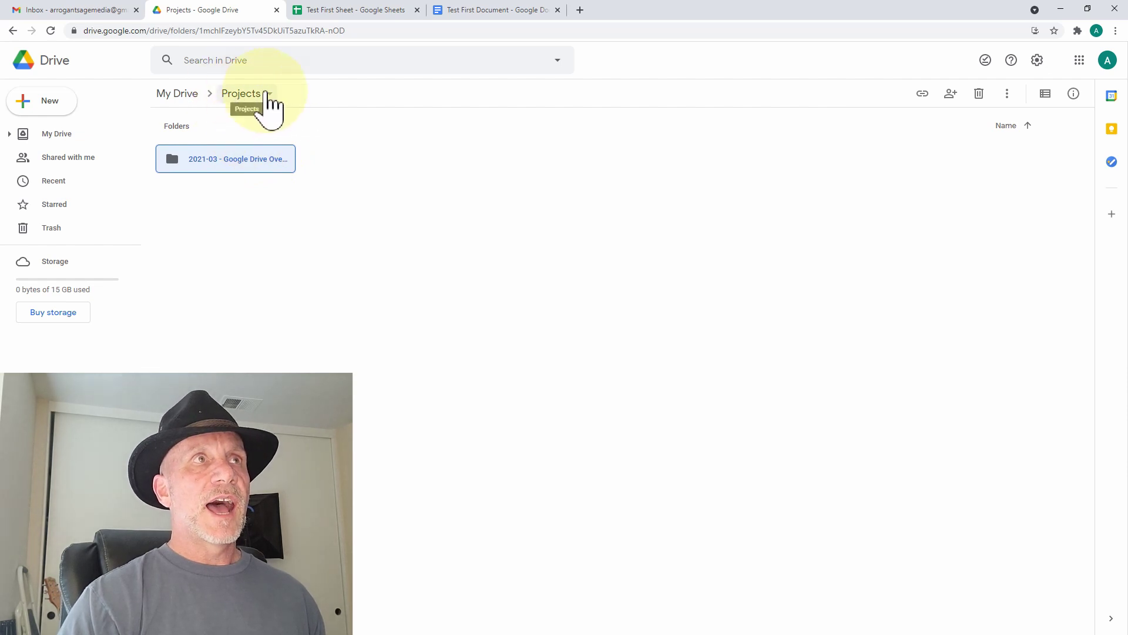
left_click(252, 94)
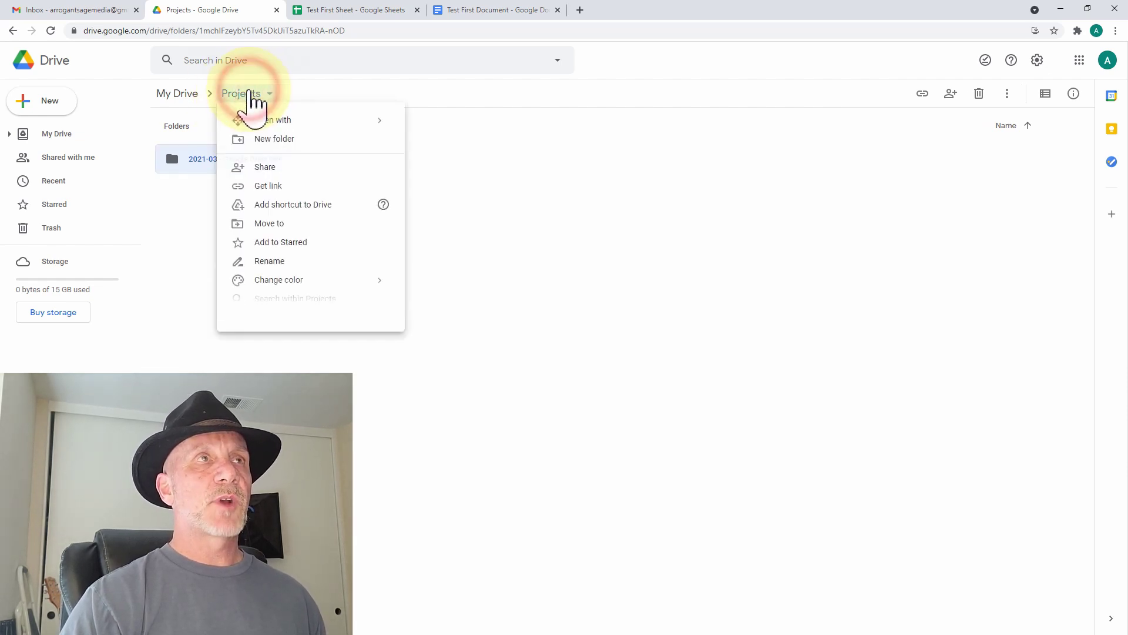
left_click(267, 170)
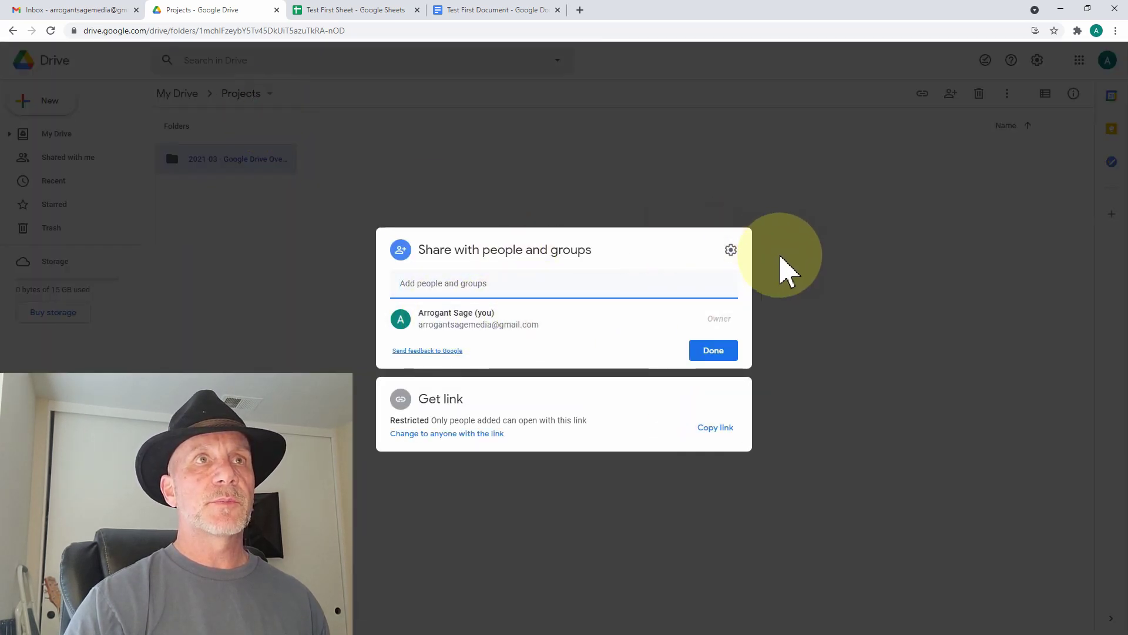
left_click(810, 293)
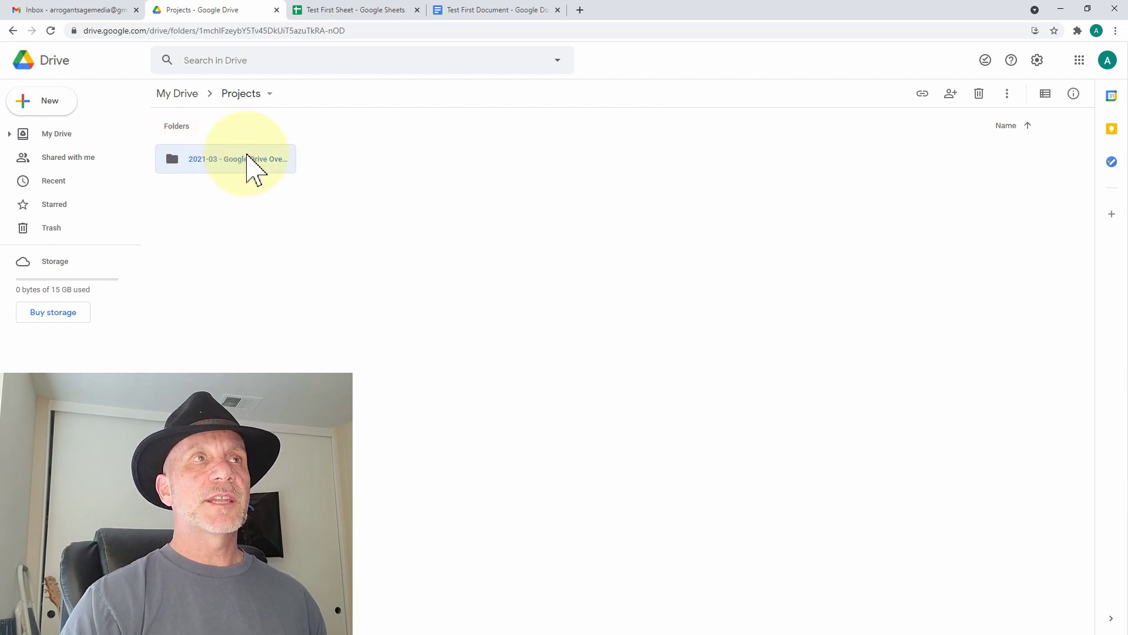
left_click(245, 162)
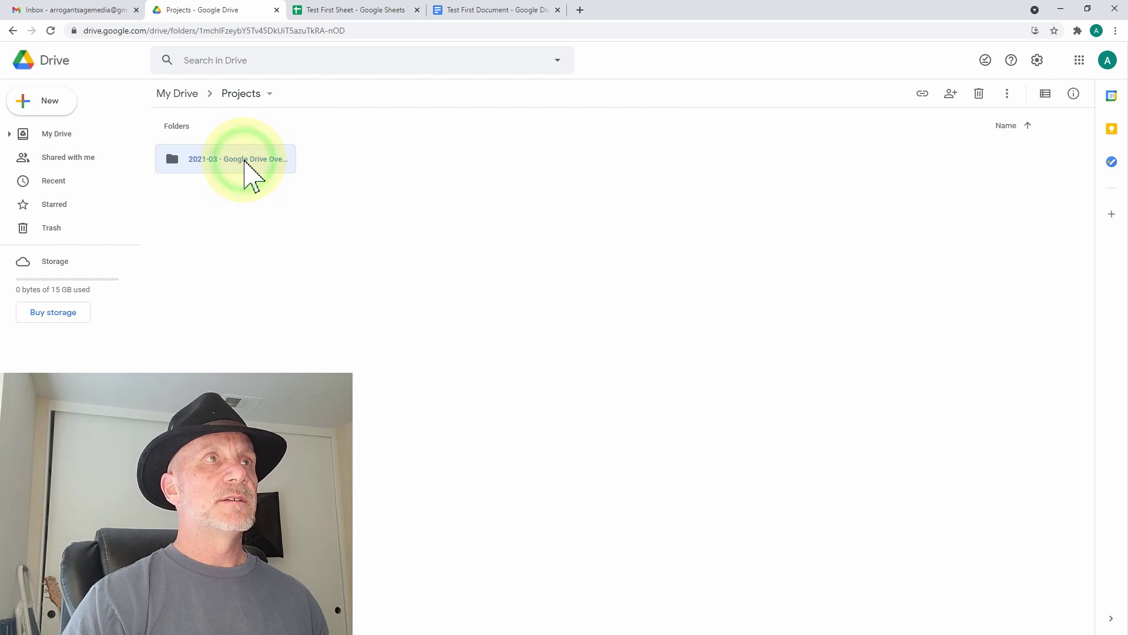
right_click(245, 160)
- Share the 2021-03 - Google Drive Overview folder with the other account as Editor, without notifying them
left_click(282, 205)
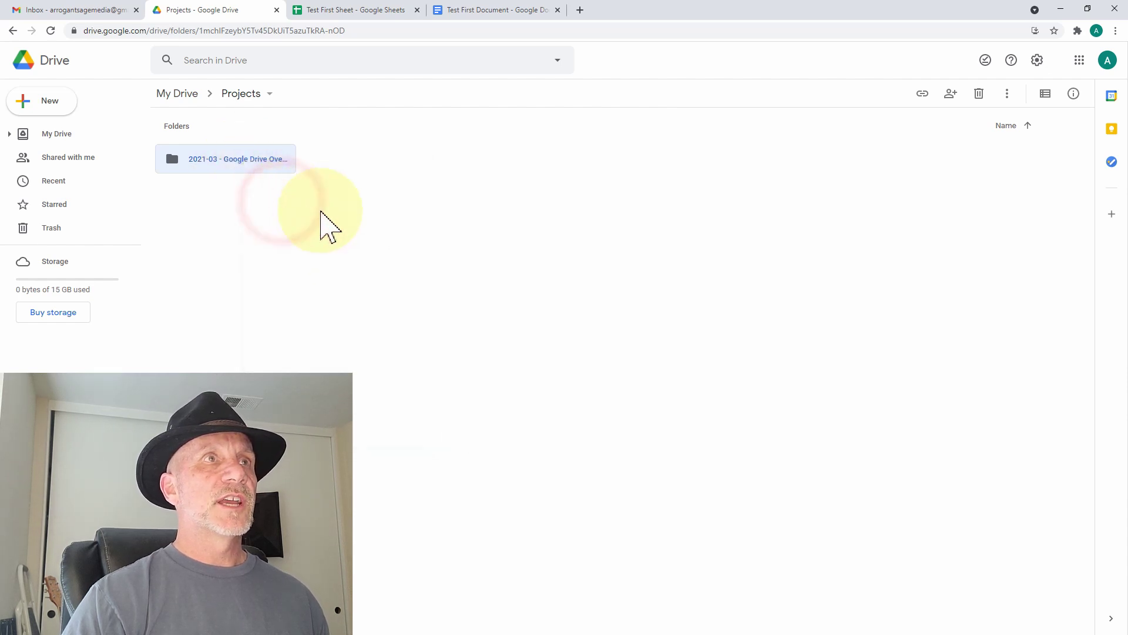
left_click(490, 286)
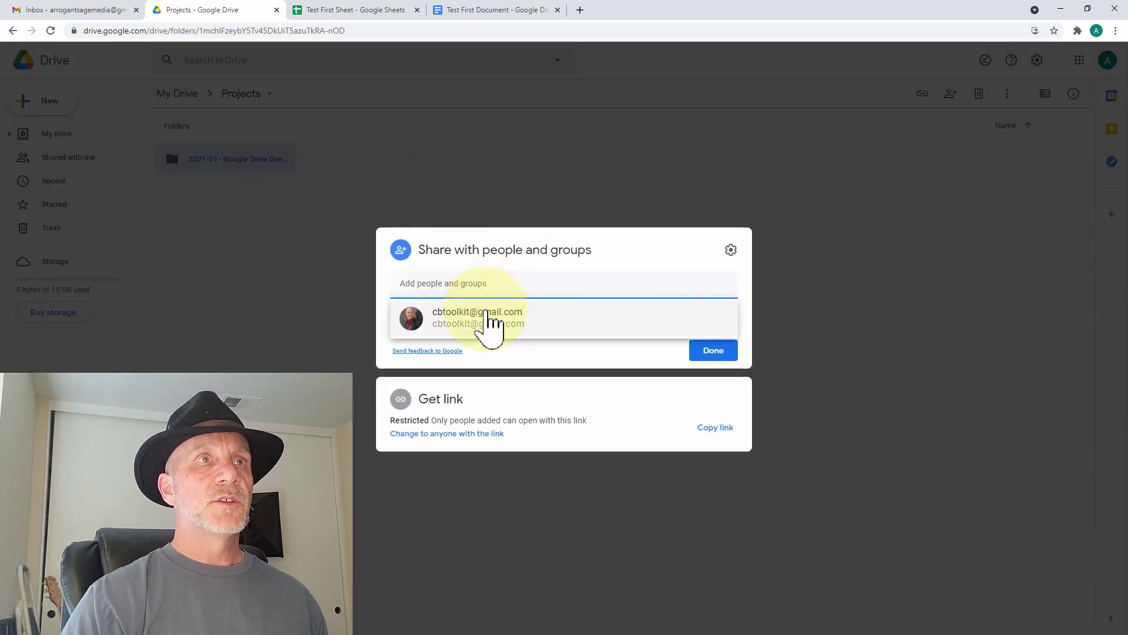
left_click(486, 320)
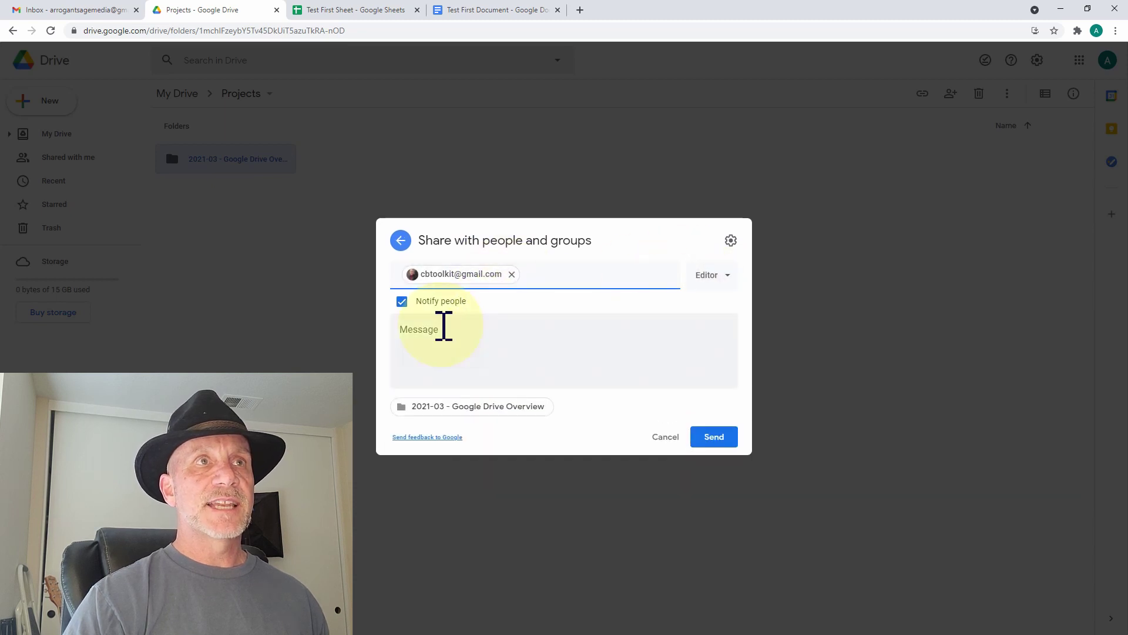
left_click(401, 301)
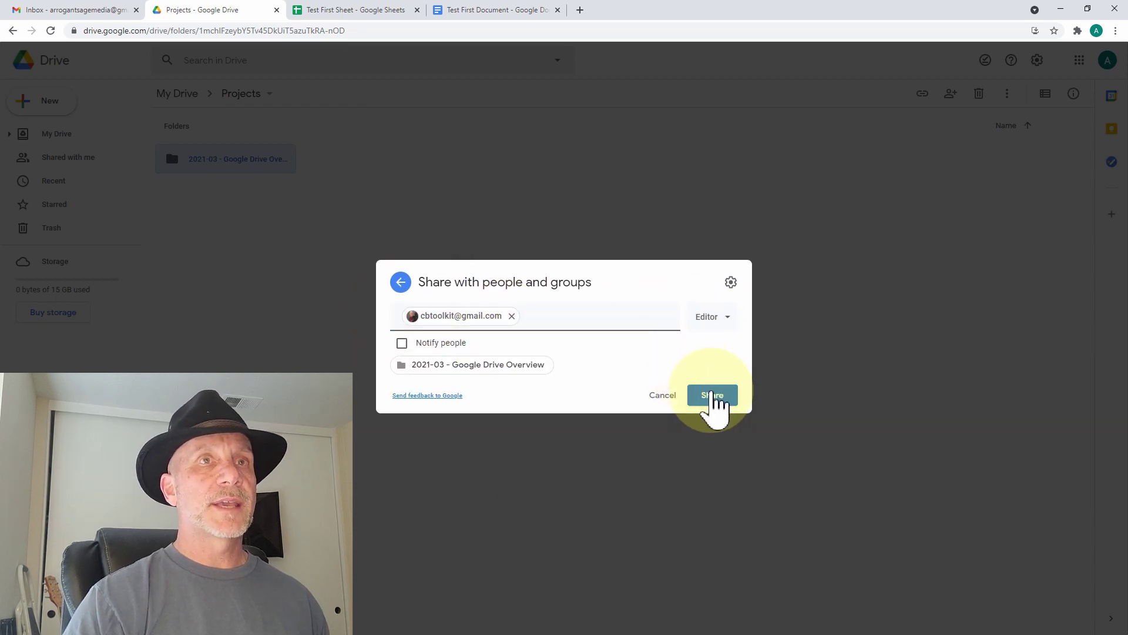
left_click(712, 396)
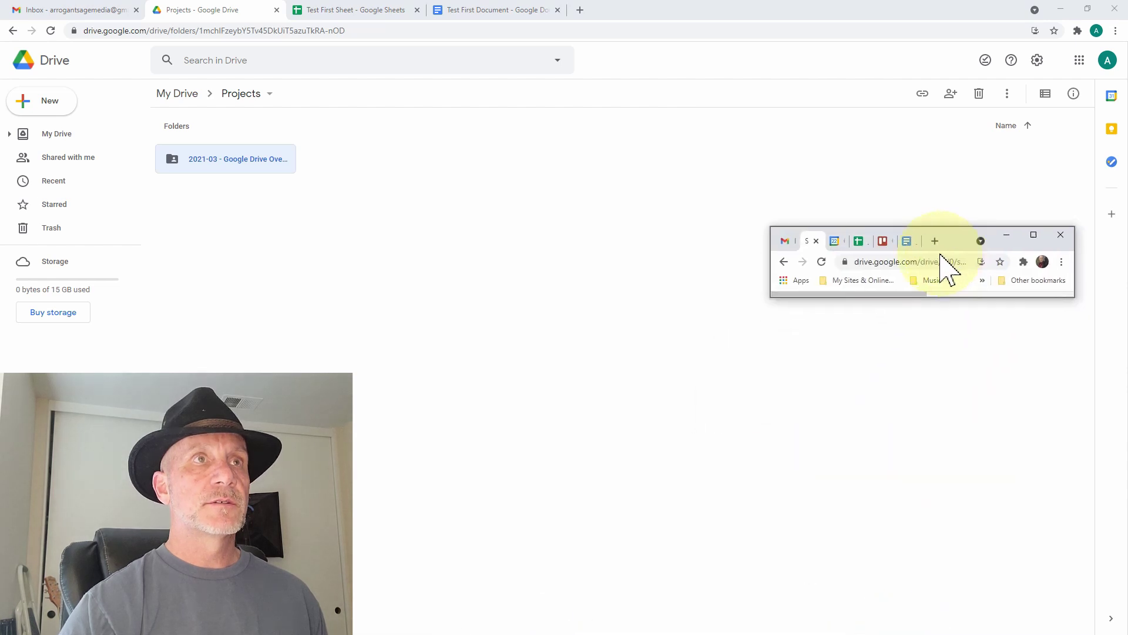
left_click(626, 180)
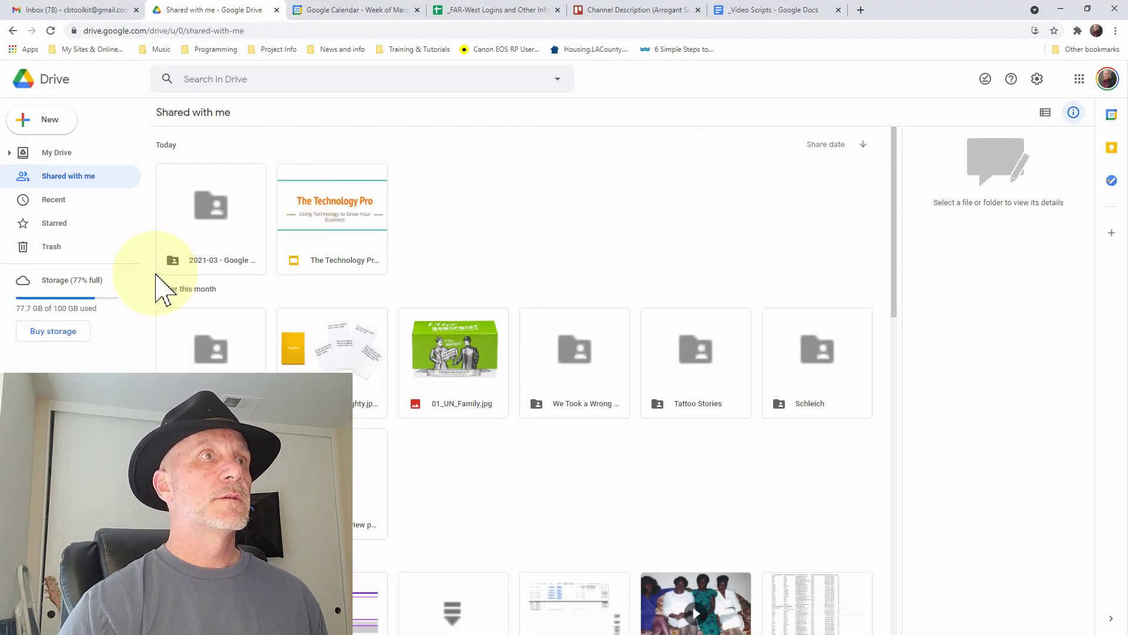
left_click(226, 206)
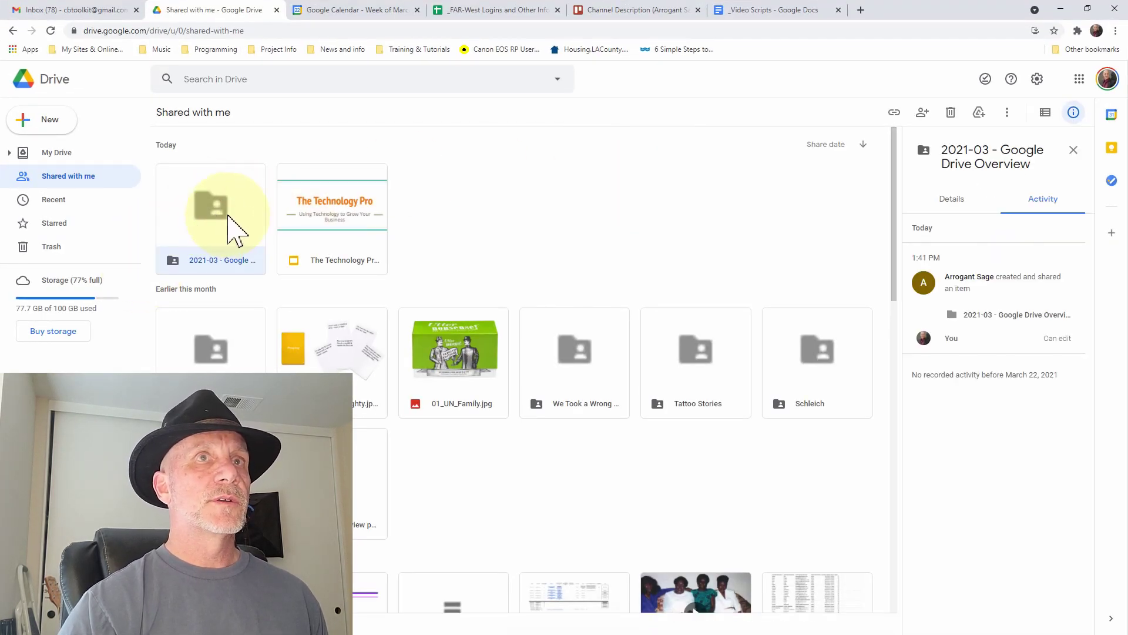
double_click(221, 216)
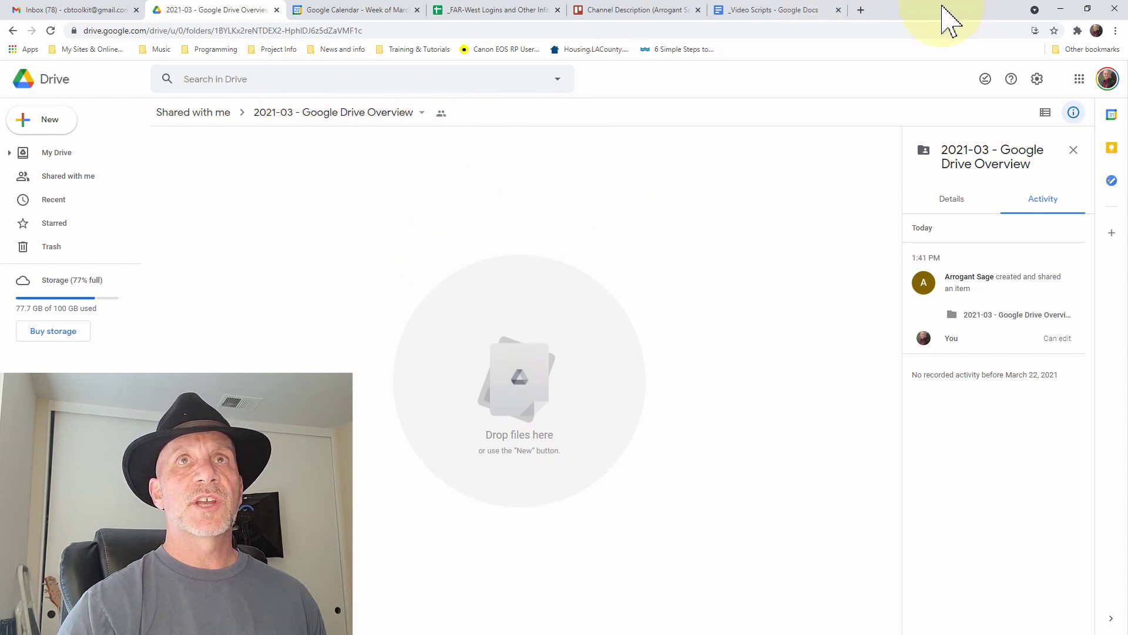
left_click_drag(945, 17, 838, 599)
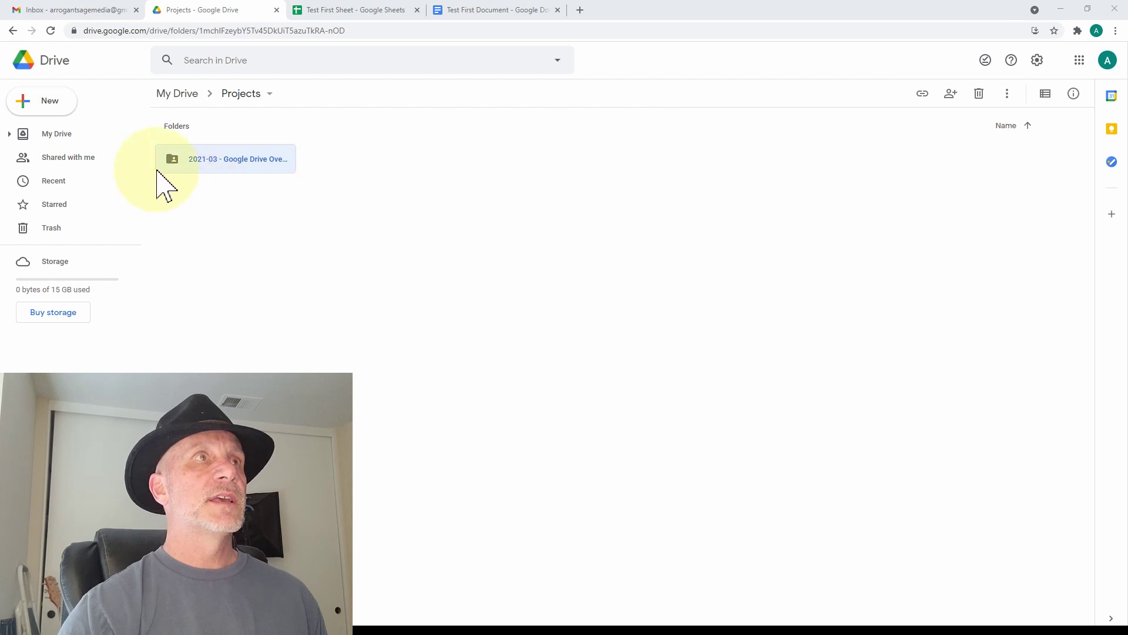
- Go back to My Drive and expand the My Drive and Projects folder tree in the sidebar
left_click_drag(252, 177, 91, 151)
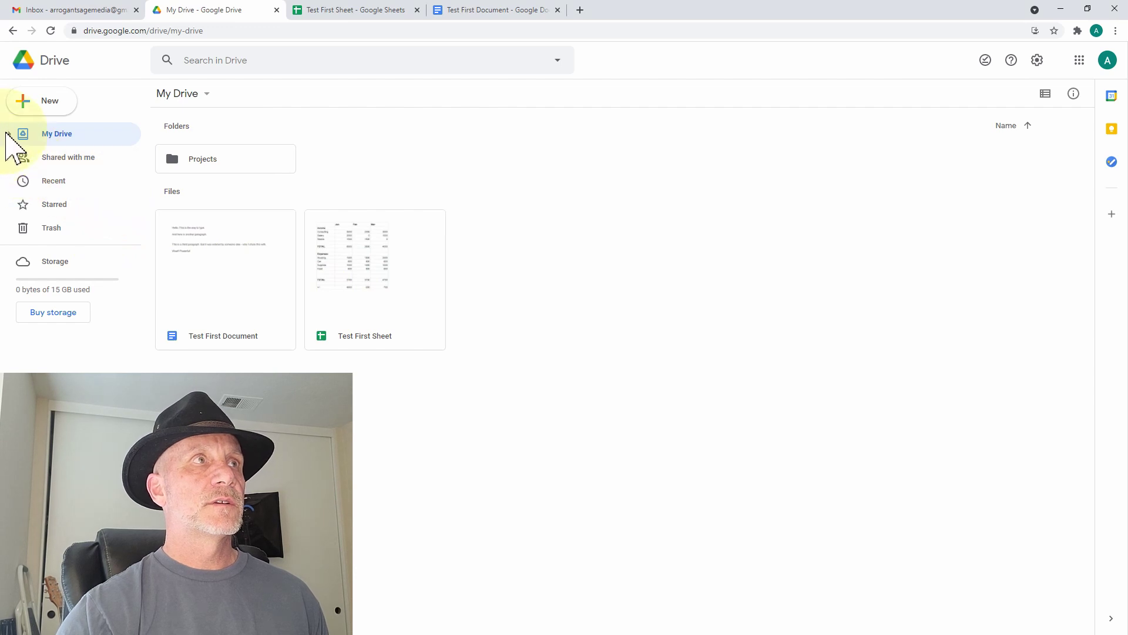
left_click(9, 134)
left_click(23, 154)
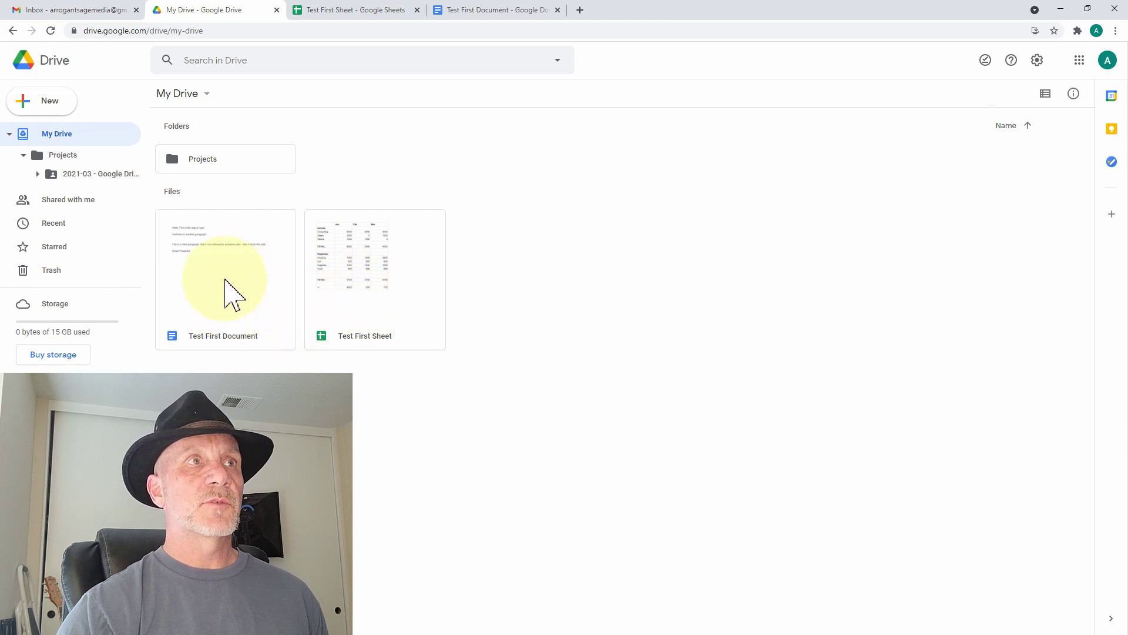
- Move Test First Document and Test First Sheet into the 2021-03 - Google Drive Overview subfolder
left_click(236, 271)
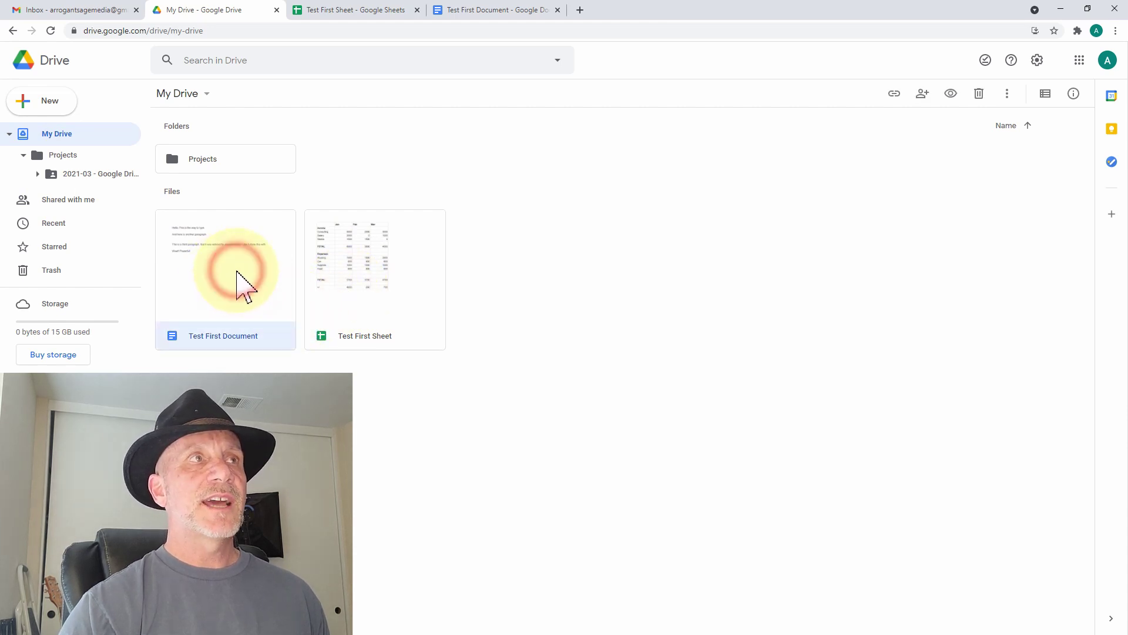
left_click_drag(237, 272, 56, 162)
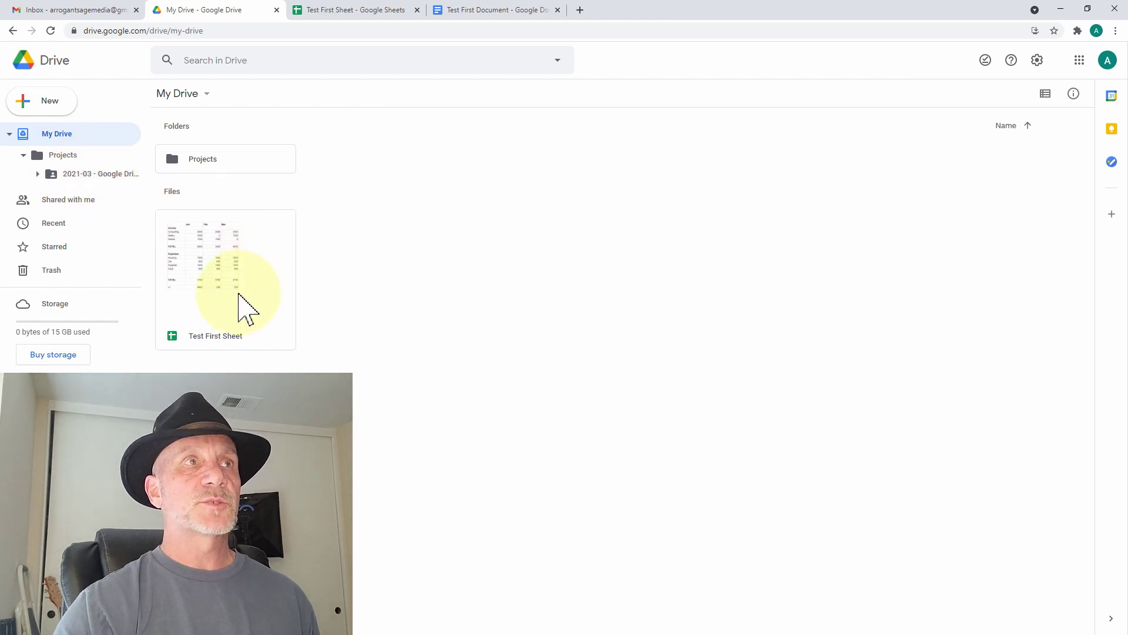
left_click_drag(235, 294, 86, 180)
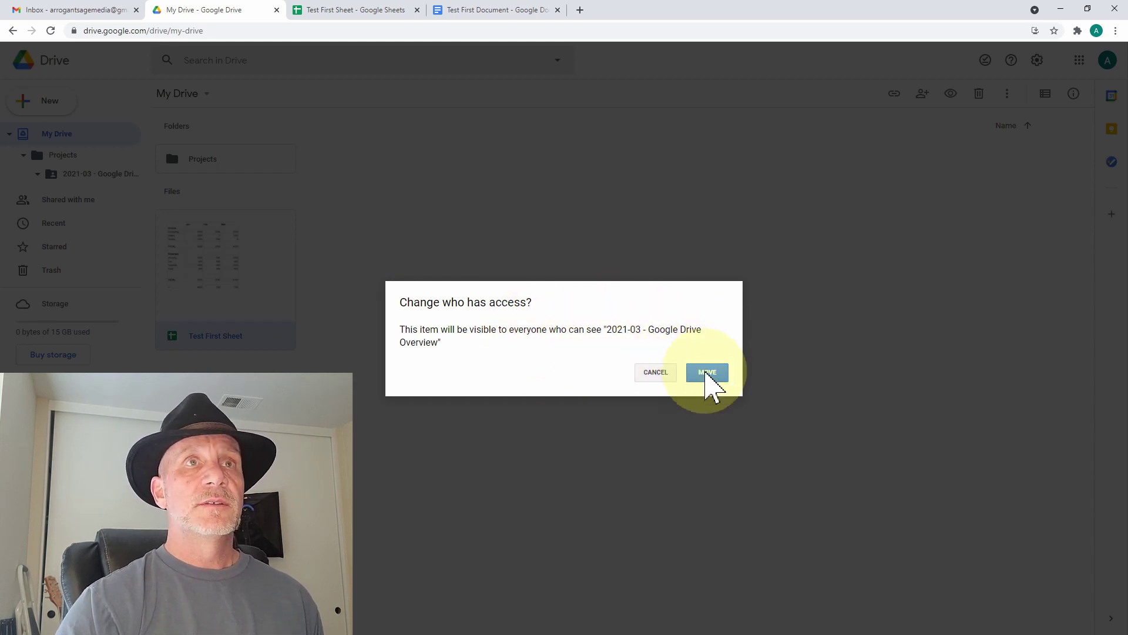
left_click(706, 372)
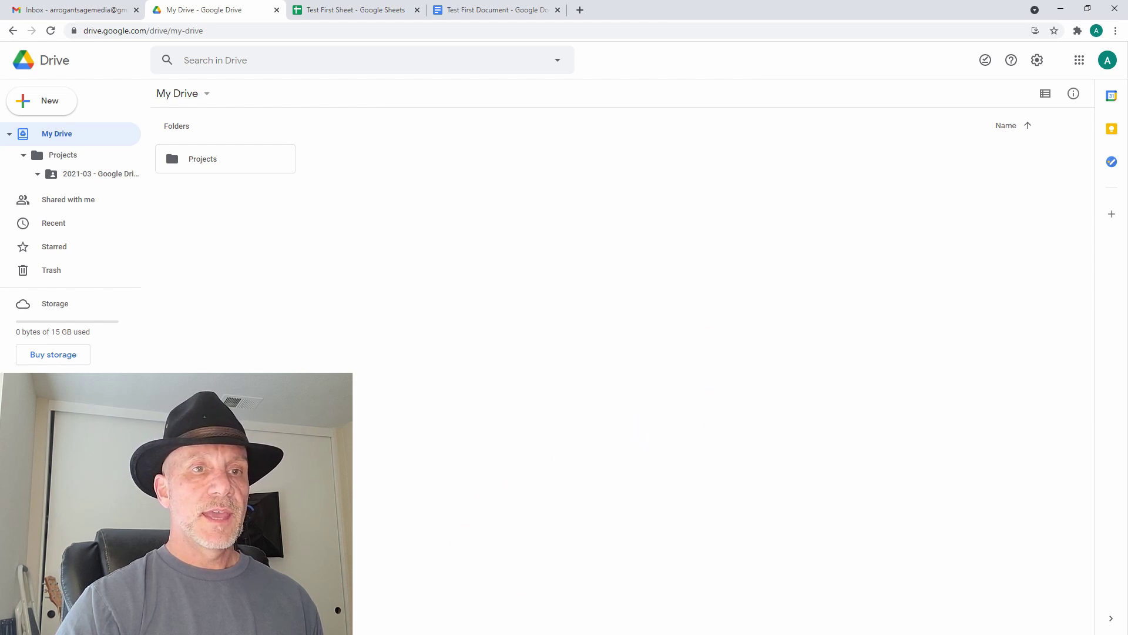
left_click_drag(987, 634, 661, 210)
left_click(744, 210)
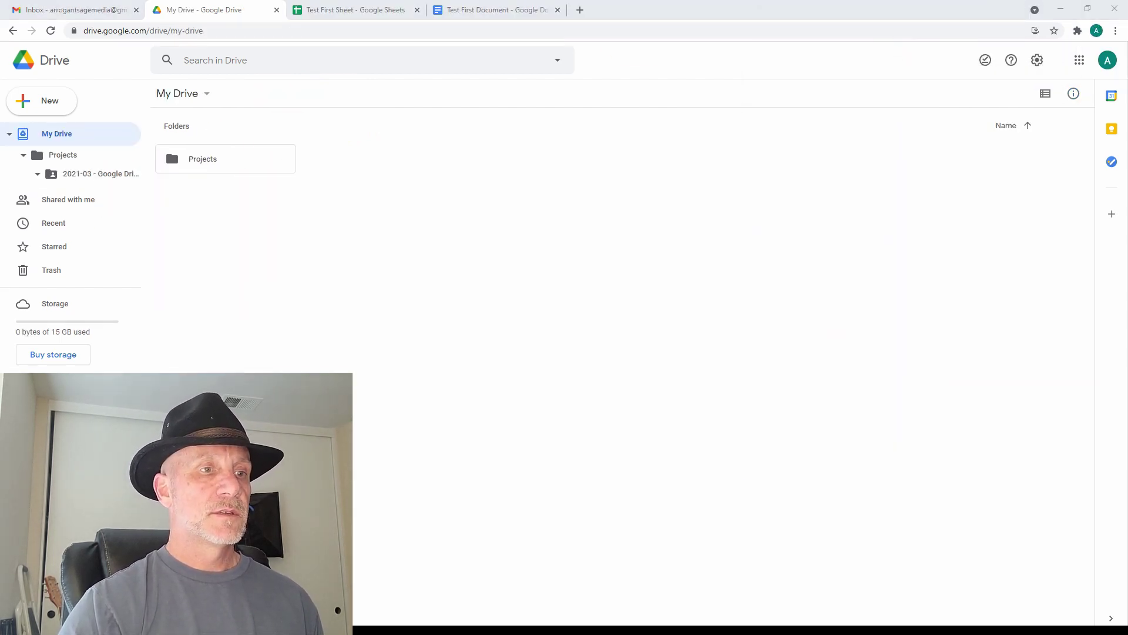
left_click(327, 10)
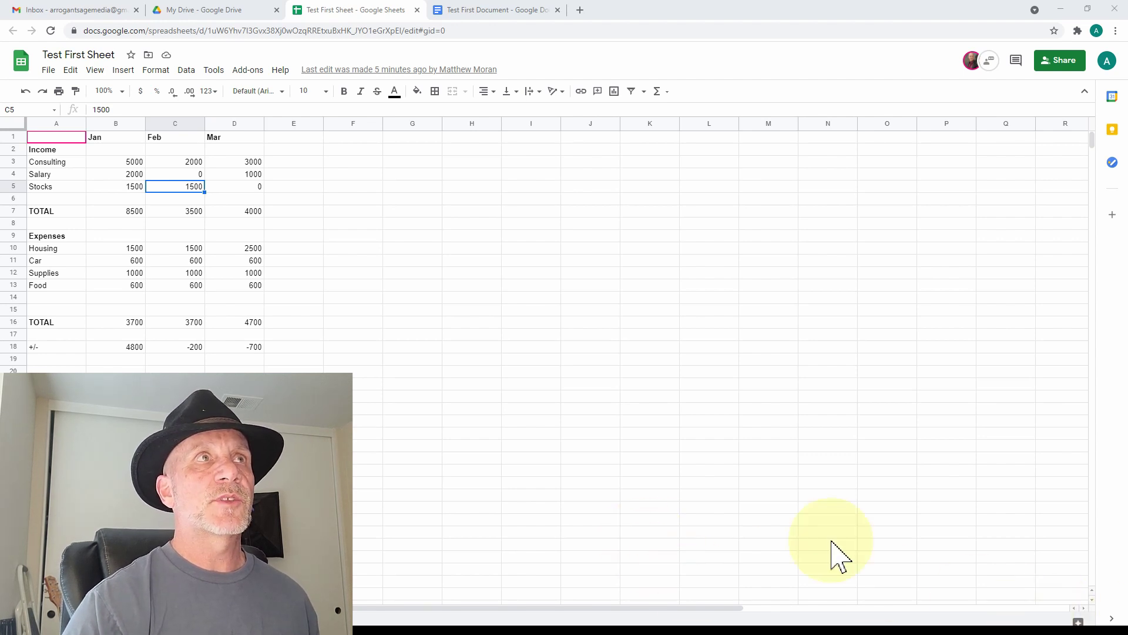
left_click(224, 9)
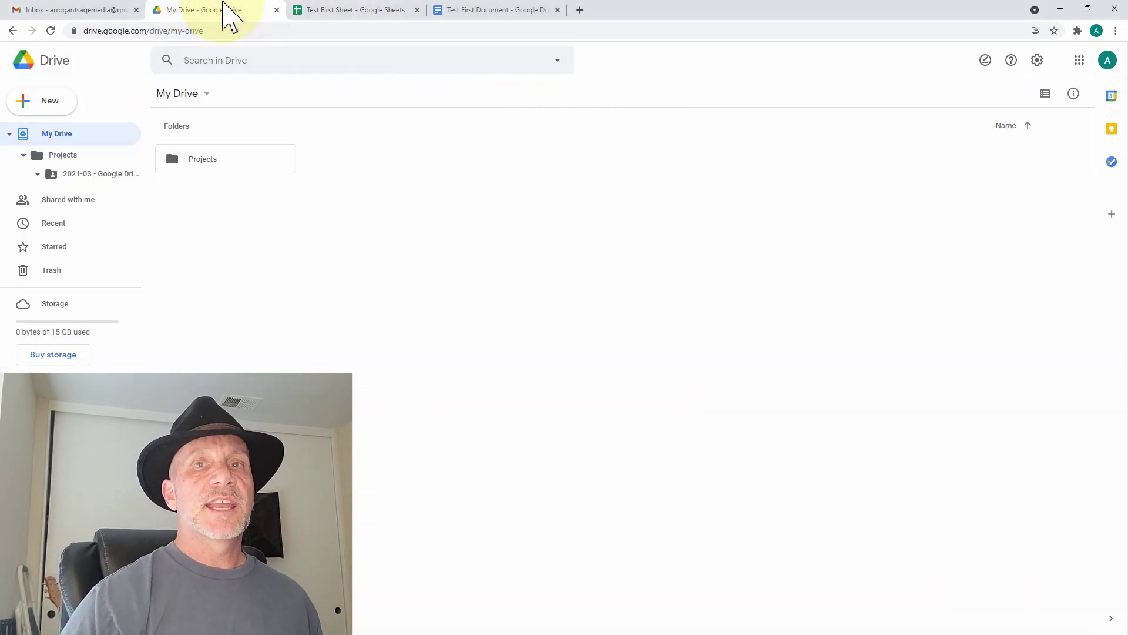